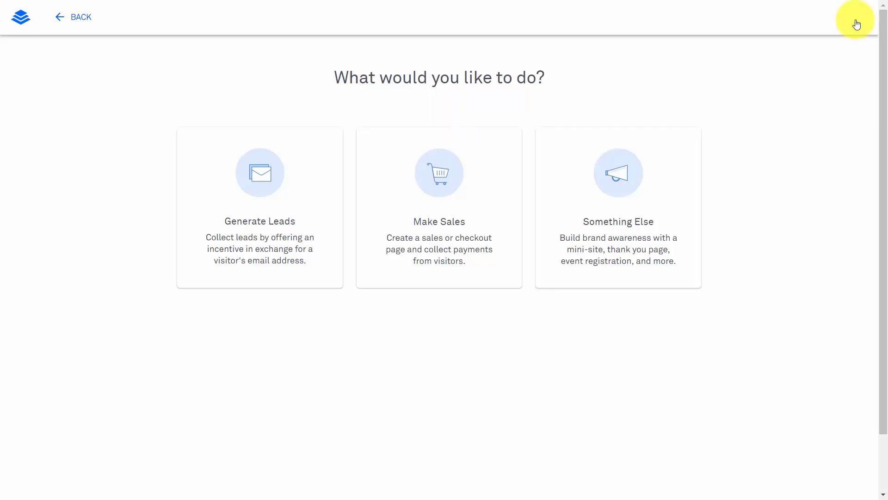
# Back out of the 'What would you like to do?' new-page chooser
pyautogui.click(853, 21)
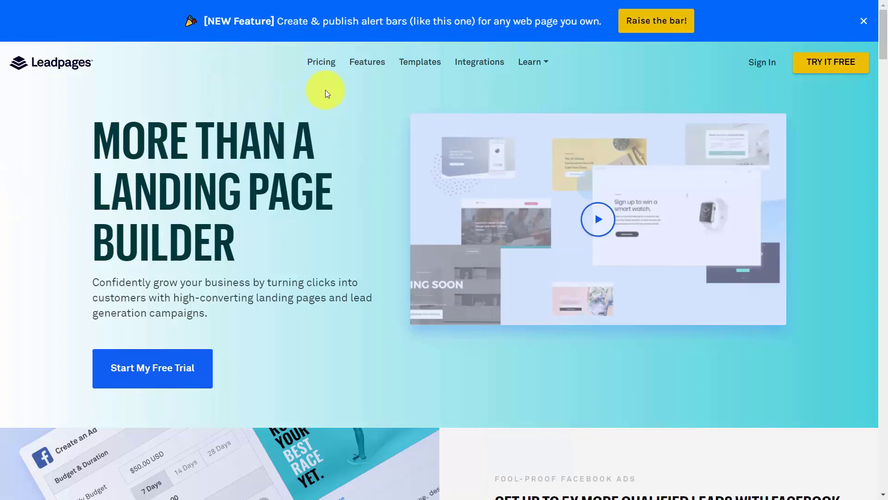
# Show the plan pricing billed monthly: Standard $37, Pro $79, Advanced $321 per month
pyautogui.click(323, 63)
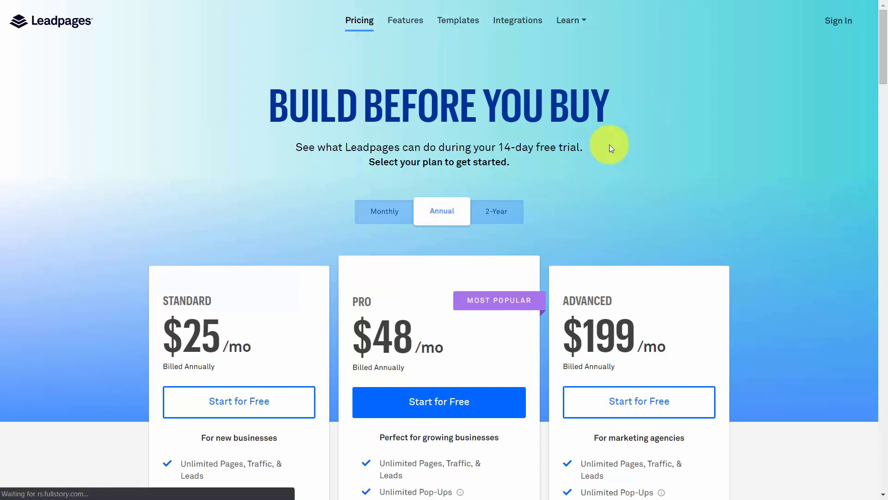
pyautogui.scroll(-1, 379, 222)
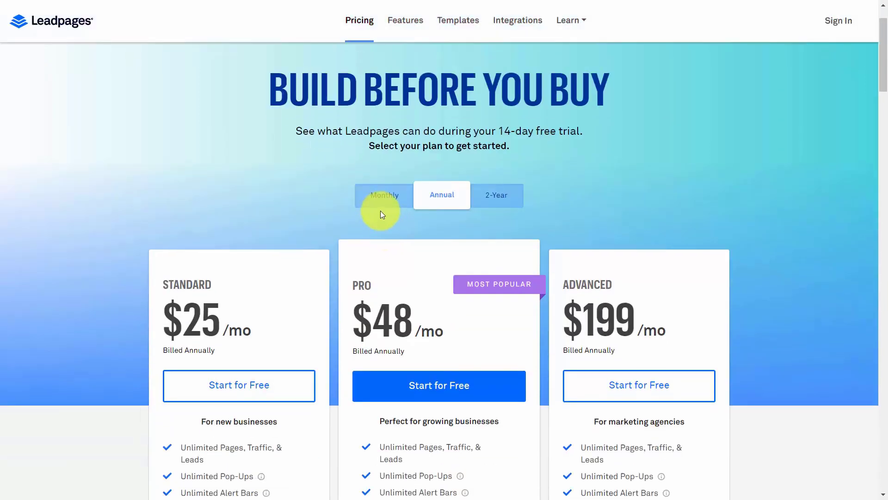
pyautogui.click(379, 195)
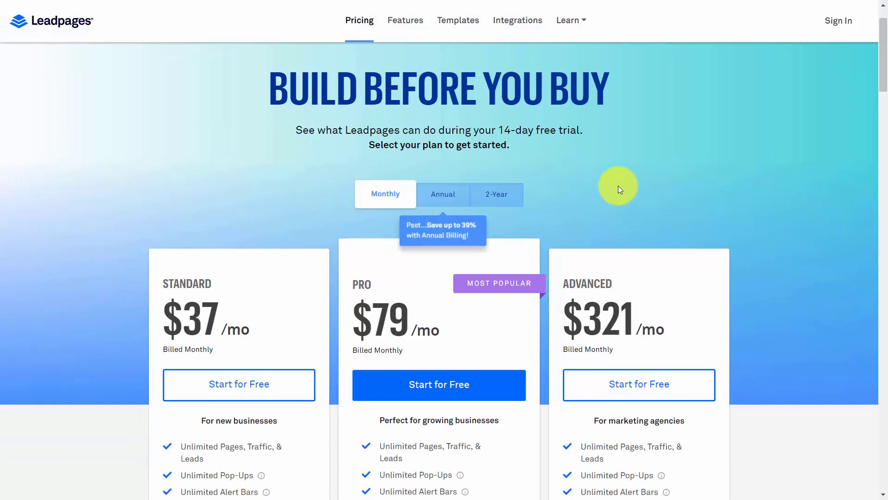
pyautogui.scroll(-3, 618, 187)
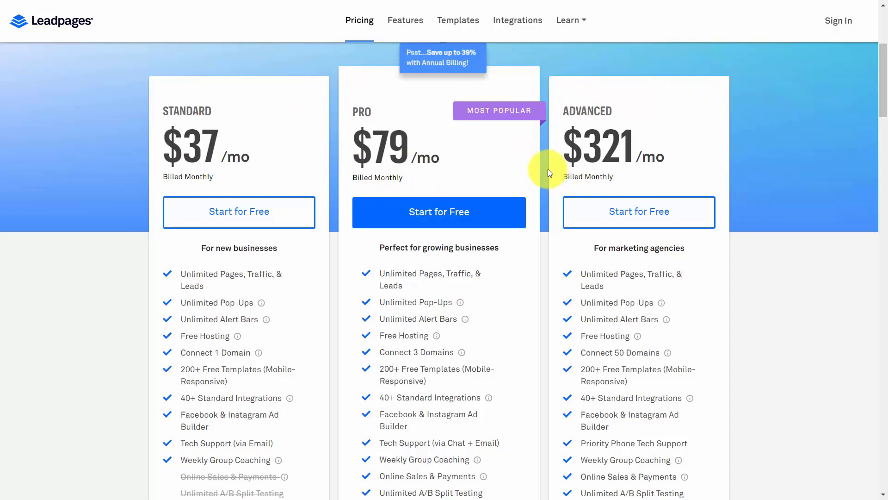
pyautogui.scroll(-6, 457, 340)
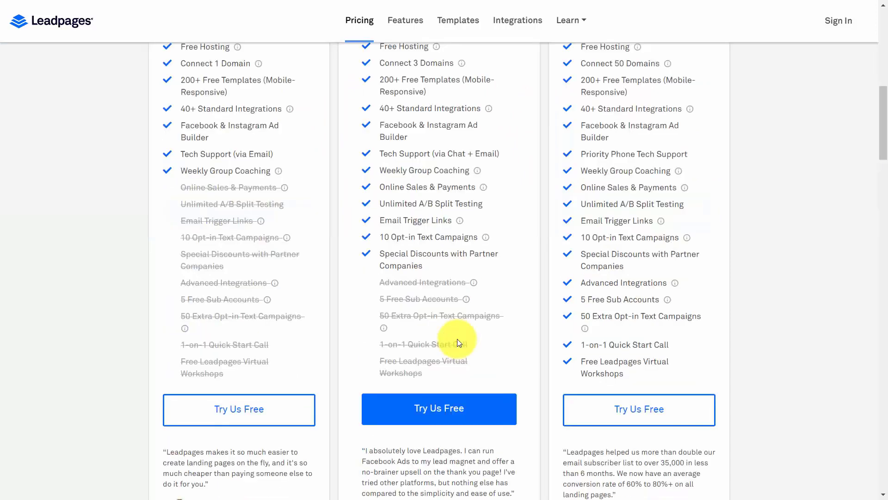
pyautogui.scroll(-3, 430, 156)
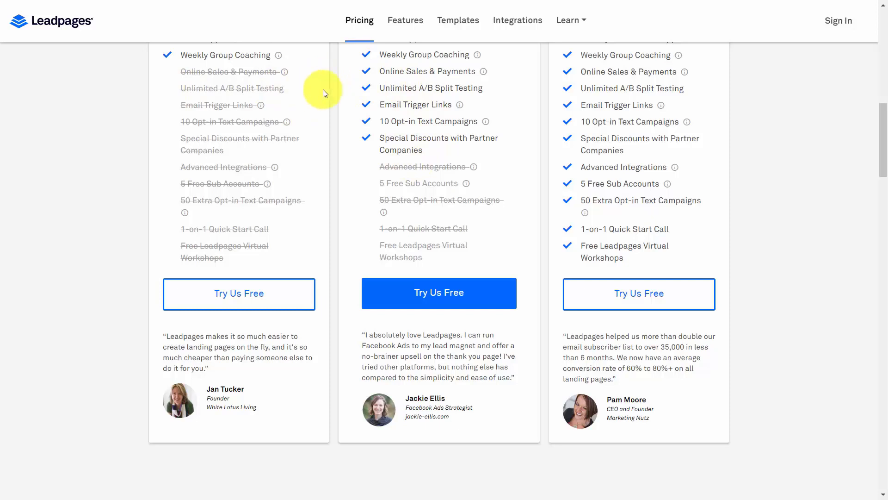
pyautogui.moveTo(483, 74)
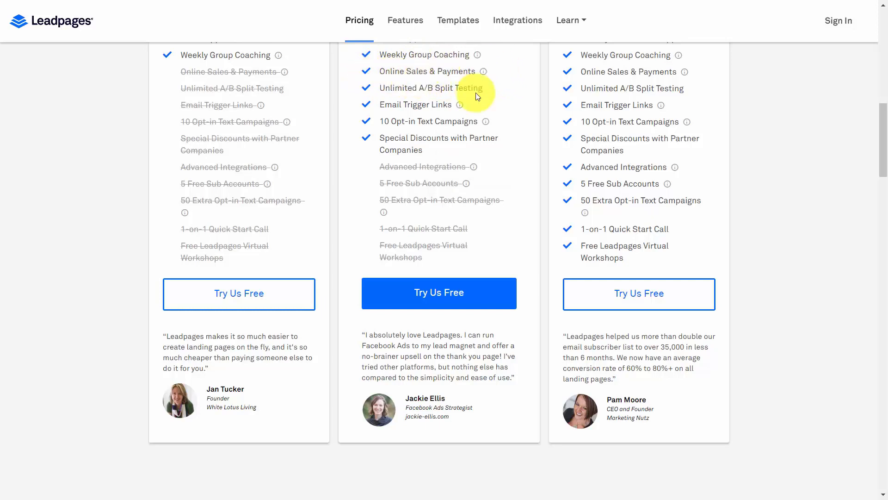
pyautogui.moveTo(460, 105)
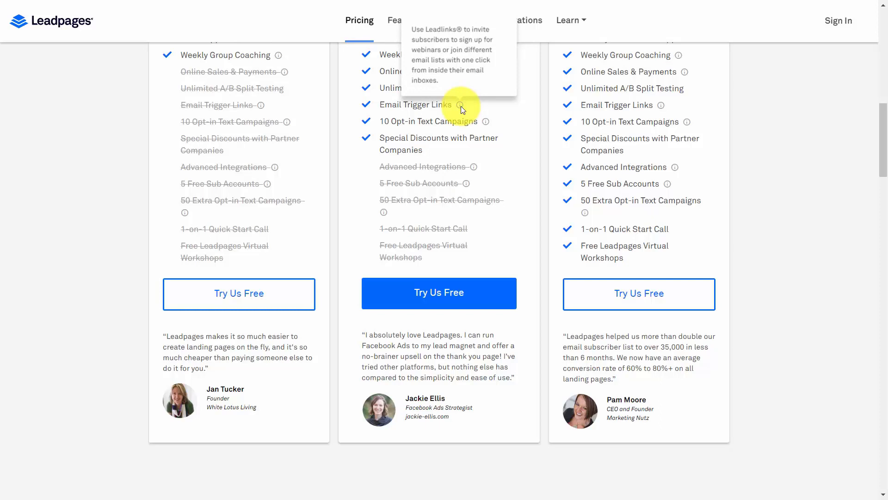
pyautogui.moveTo(485, 122)
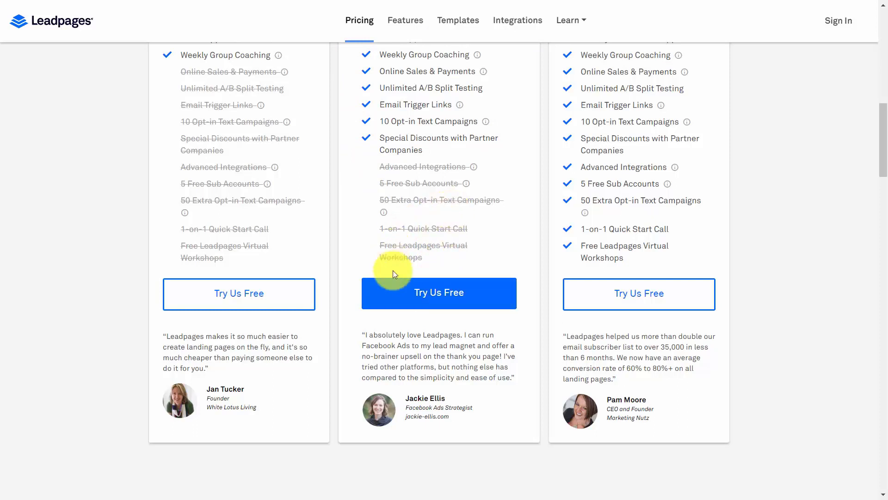
# Start the free trial account, enter the pages subdomain, and skip colour setup to reach the dashboard
pyautogui.click(407, 296)
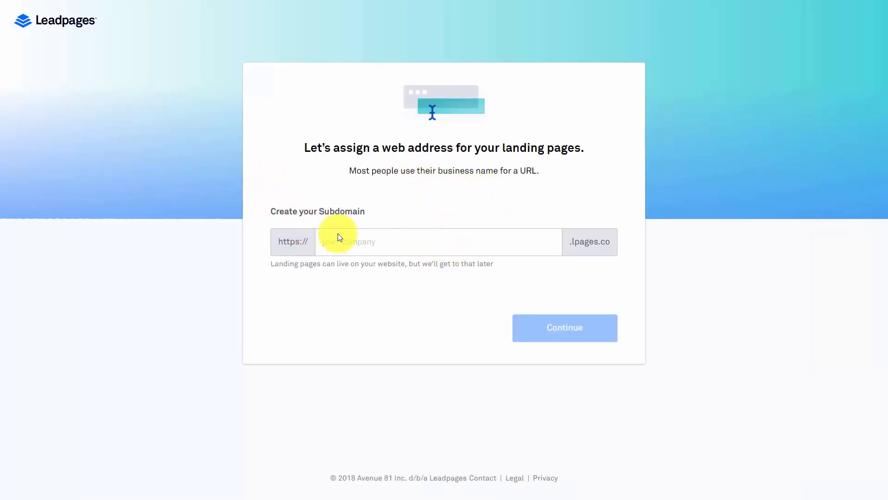
pyautogui.click(367, 242)
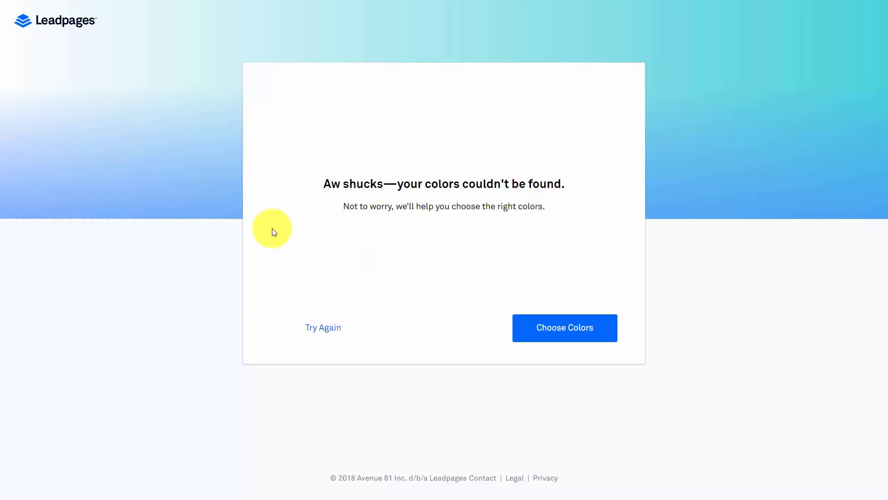
pyautogui.click(549, 328)
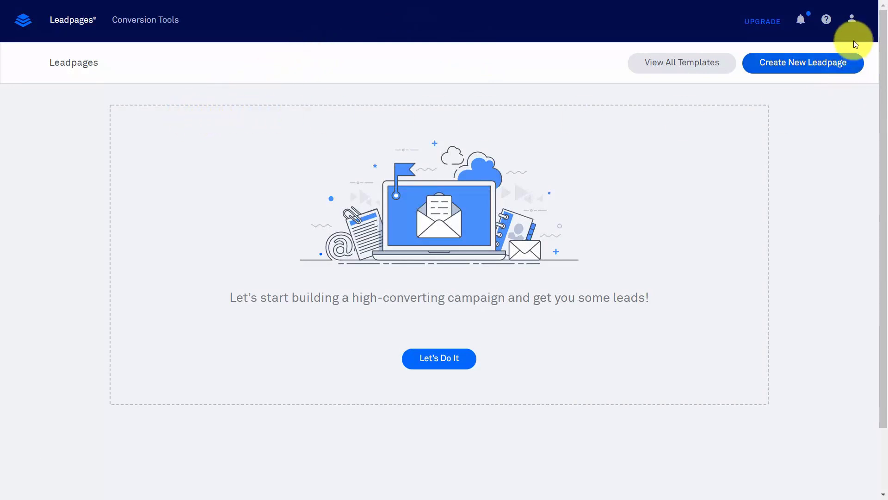
pyautogui.click(852, 21)
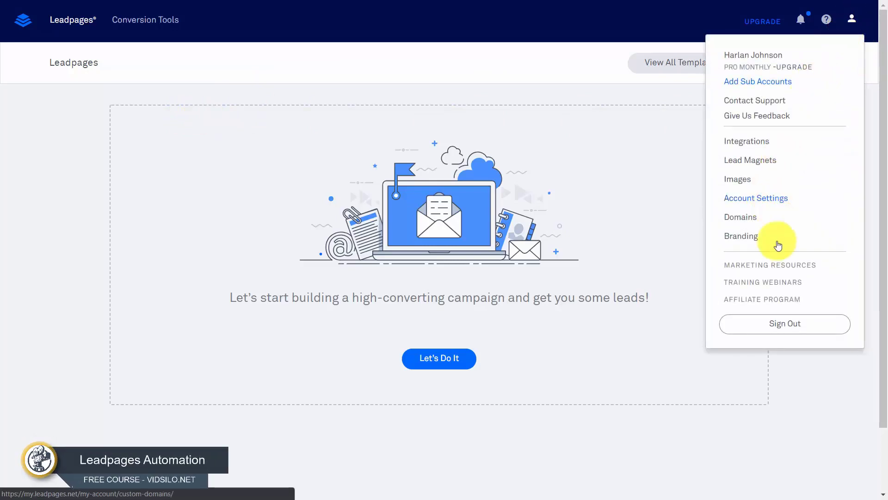
pyautogui.click(759, 301)
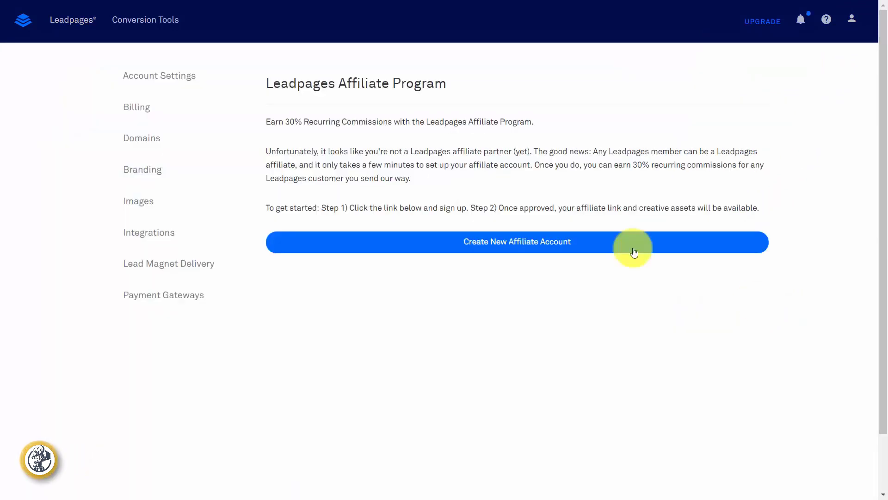
pyautogui.click(539, 248)
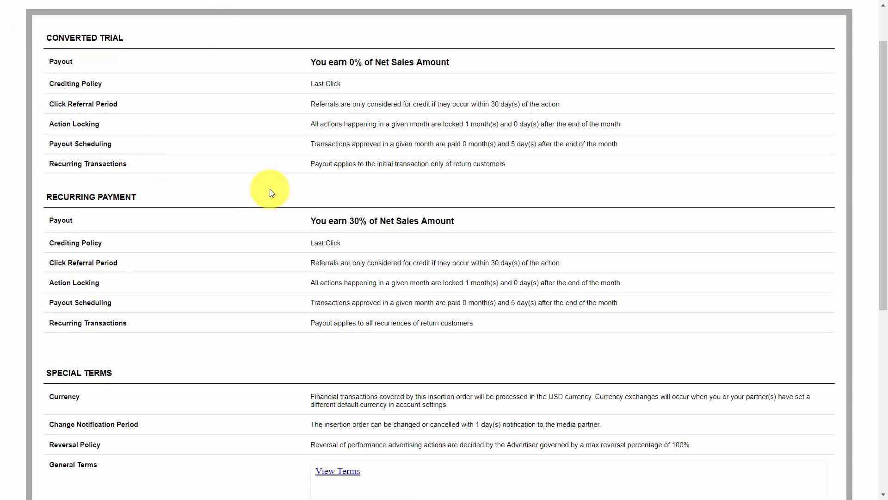
pyautogui.scroll(-3, 270, 188)
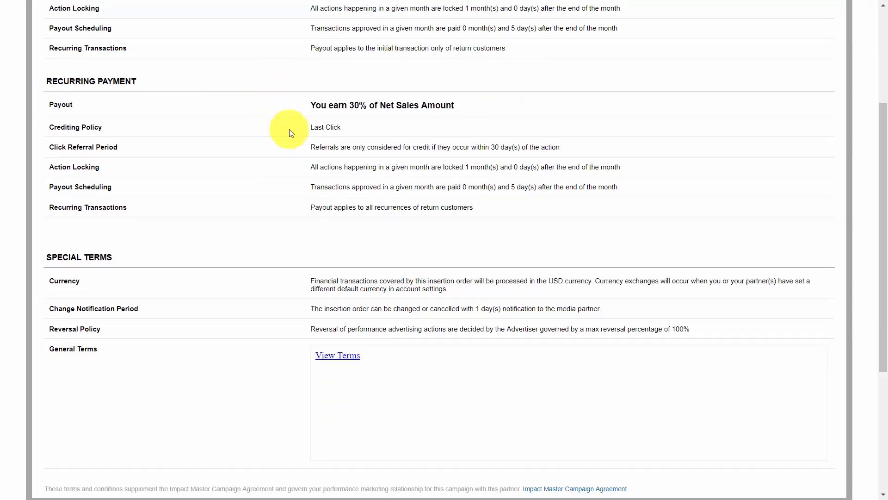
pyautogui.scroll(-4, 334, 140)
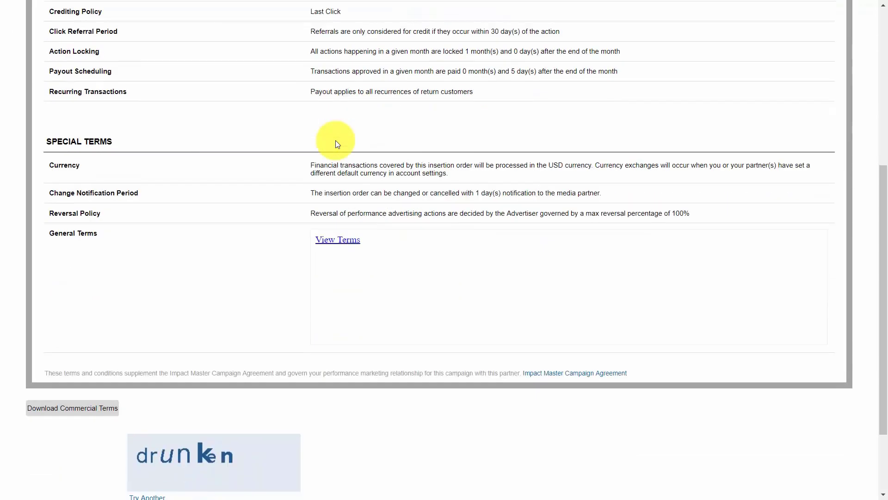
pyautogui.scroll(-1, 335, 140)
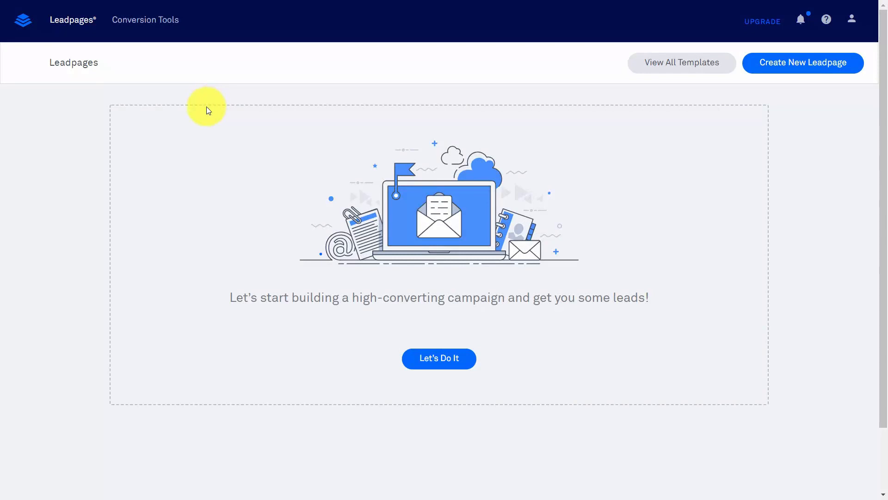
# Open the MailChimp v3.0 integration from the account menu's Integrations settings
pyautogui.click(851, 20)
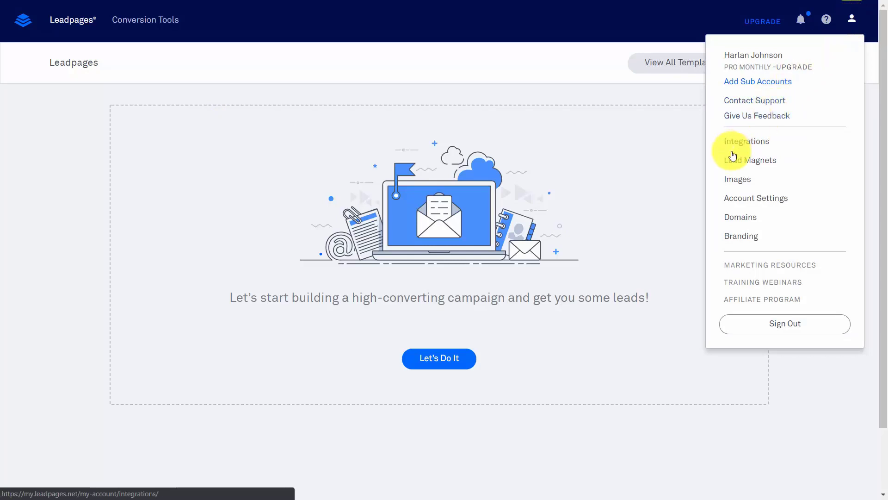
pyautogui.click(750, 143)
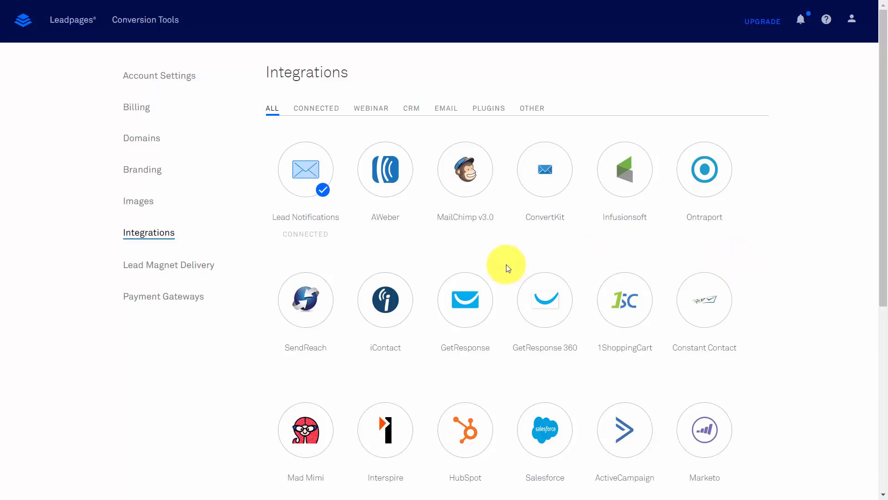
pyautogui.click(465, 178)
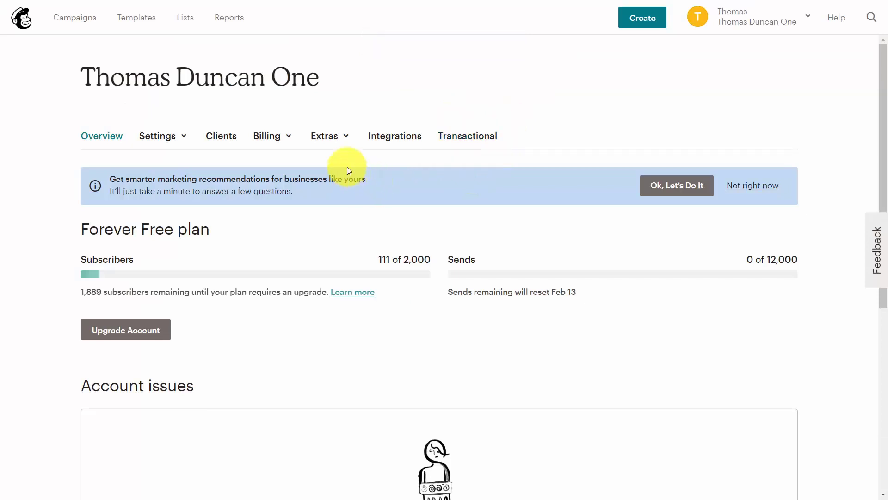
# Go to Mailchimp's API keys page through the Extras dropdown
pyautogui.click(348, 140)
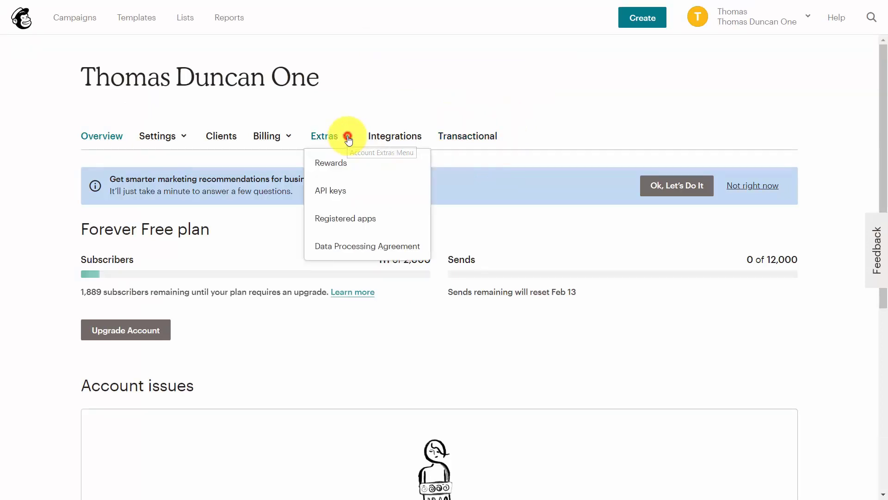
pyautogui.click(326, 196)
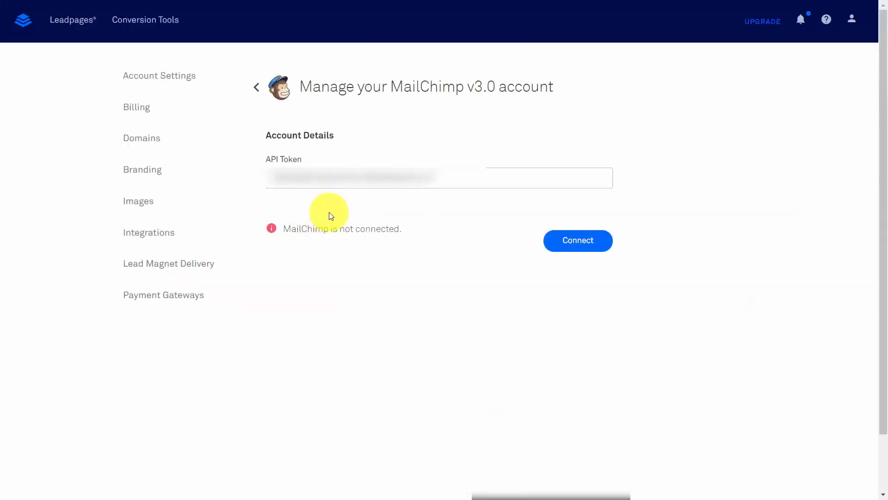
# Connect MailChimp with the pasted API token and enable double opt-in
pyautogui.click(562, 245)
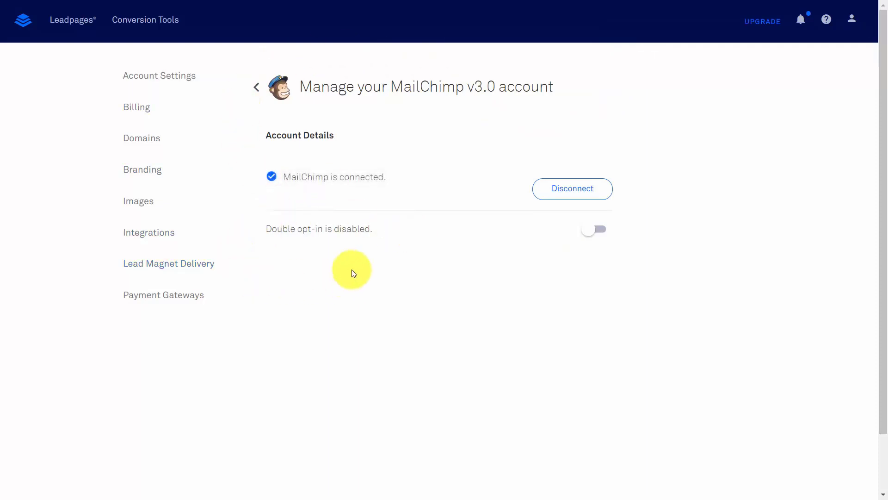
pyautogui.click(602, 235)
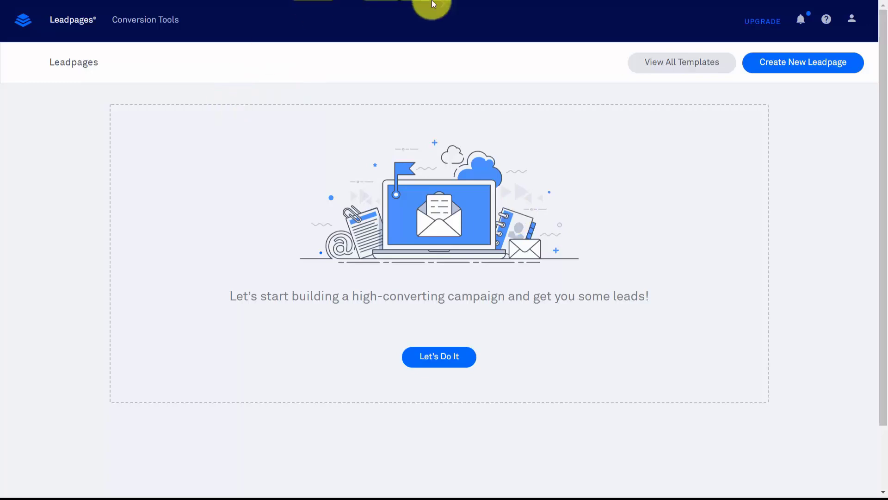
# Open the GoToWebinar integration under the Webinar filter and start connecting the account
pyautogui.click(855, 21)
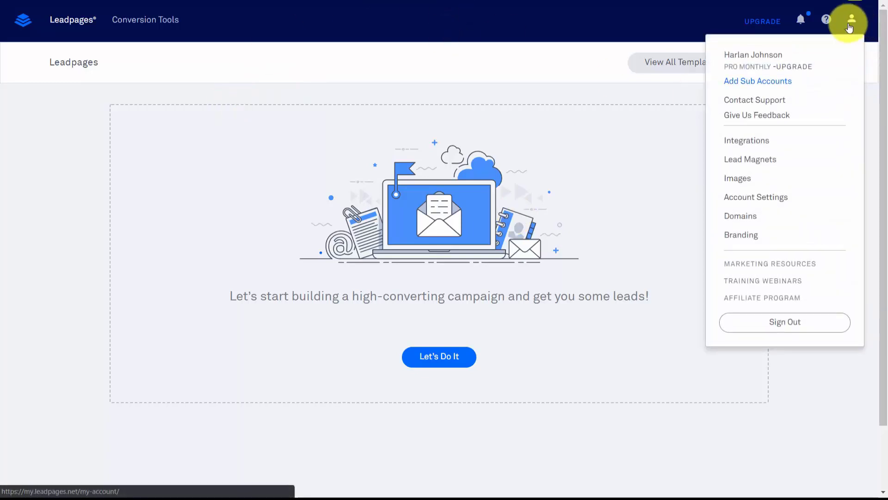
pyautogui.click(743, 145)
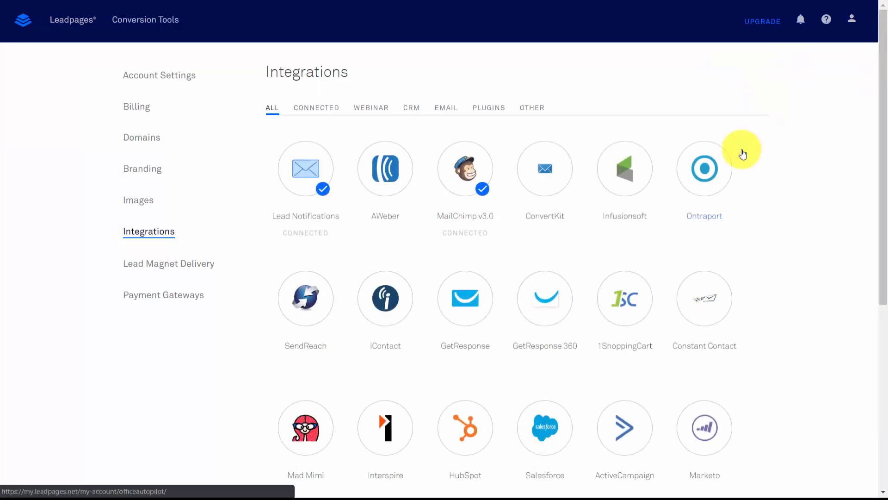
pyautogui.click(372, 109)
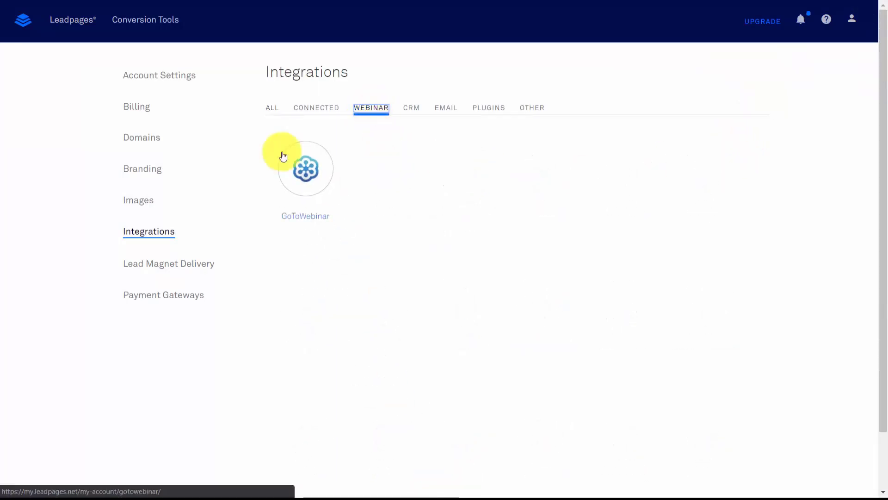
pyautogui.click(306, 169)
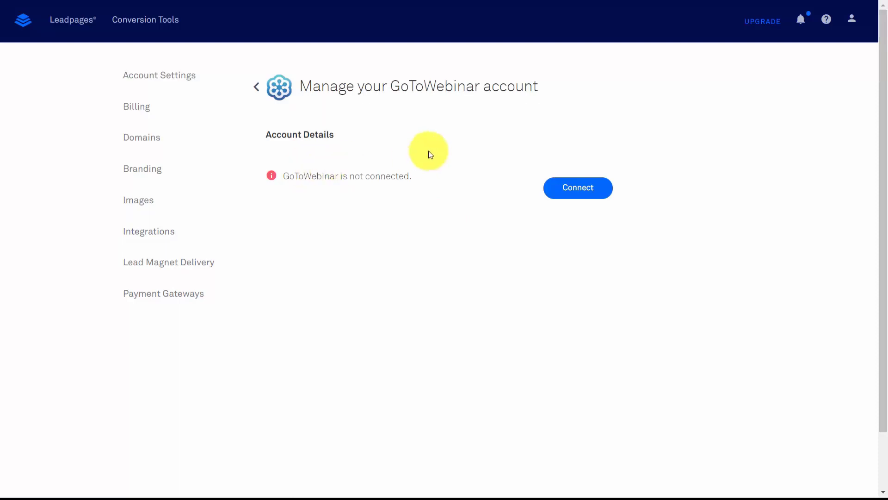
pyautogui.click(571, 193)
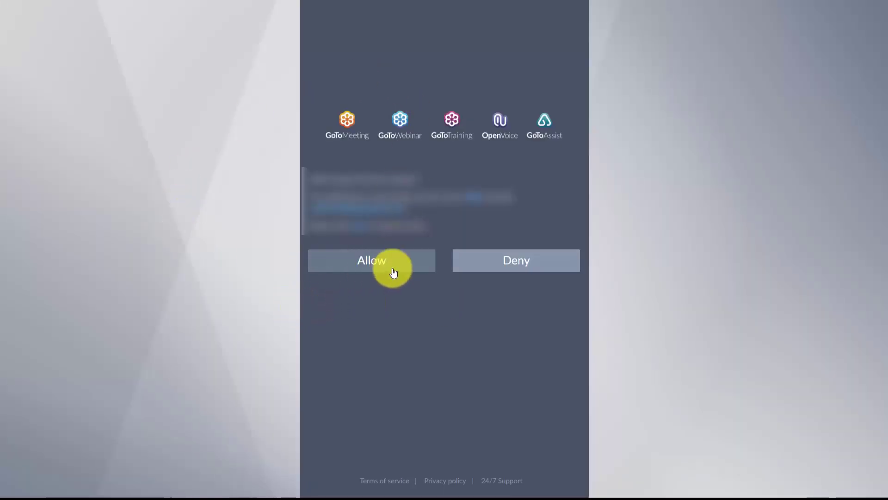
# Allow Leadpages access on the GoToWebinar authorization screen
pyautogui.click(363, 264)
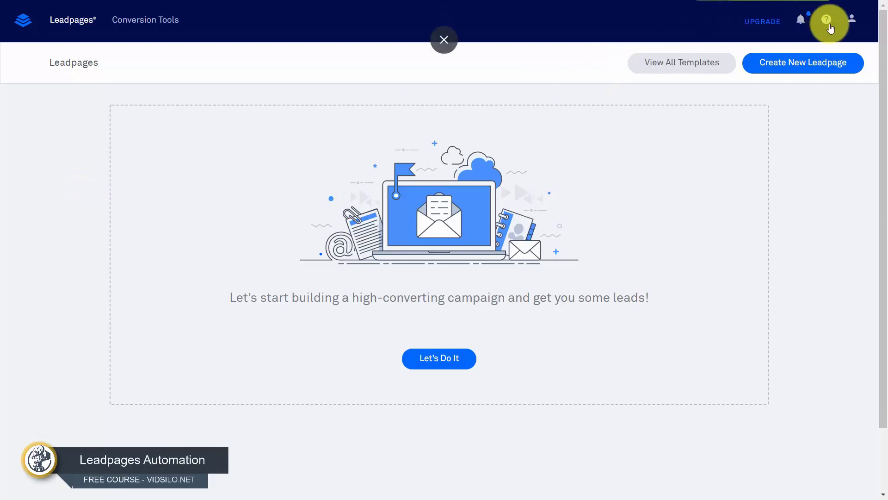
# Open the profile dropdown at the top right of the dashboard
pyautogui.click(853, 23)
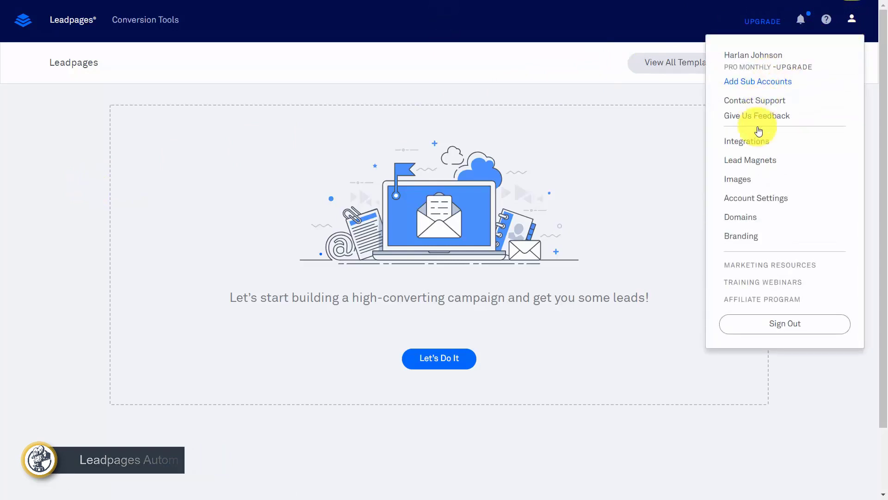
# Go to Lead Magnet Delivery settings and open a blank Create Lead Magnet form
pyautogui.click(743, 163)
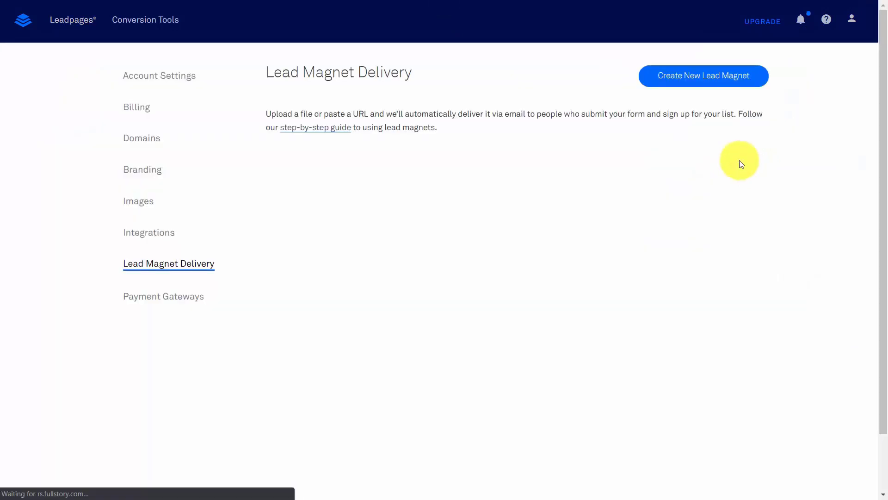
pyautogui.click(672, 79)
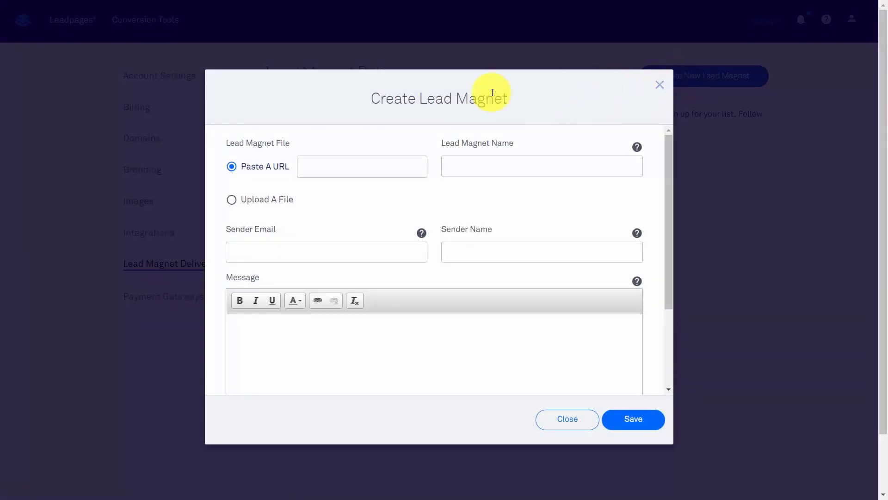
# Enter the Dropbox file URL, the name 'Video Q and A', and the sender e-mail and name
pyautogui.click(467, 167)
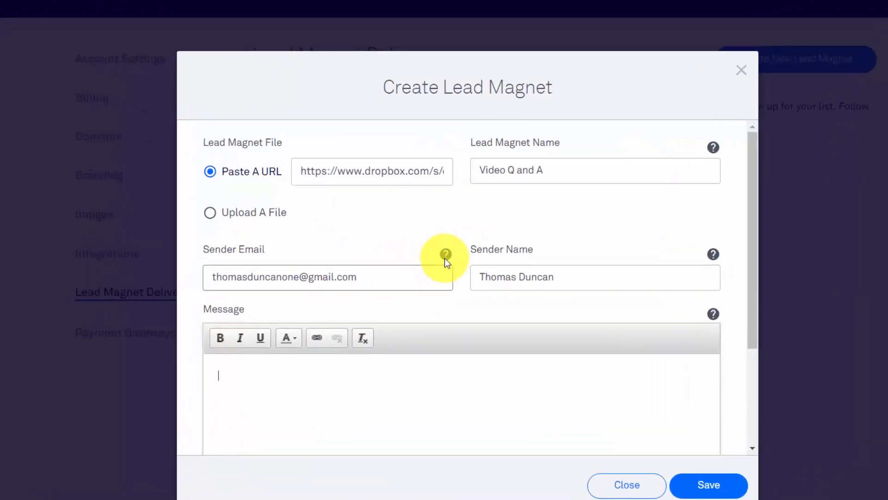
pyautogui.moveTo(421, 232)
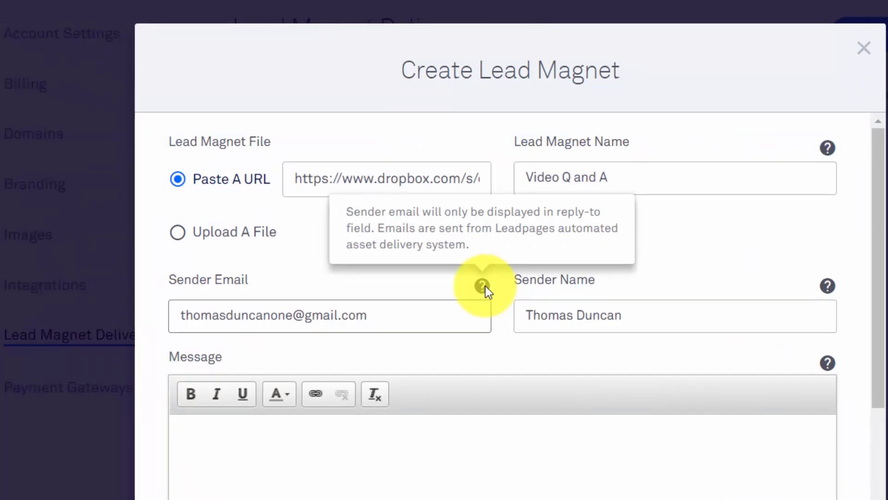
pyautogui.moveTo(829, 286)
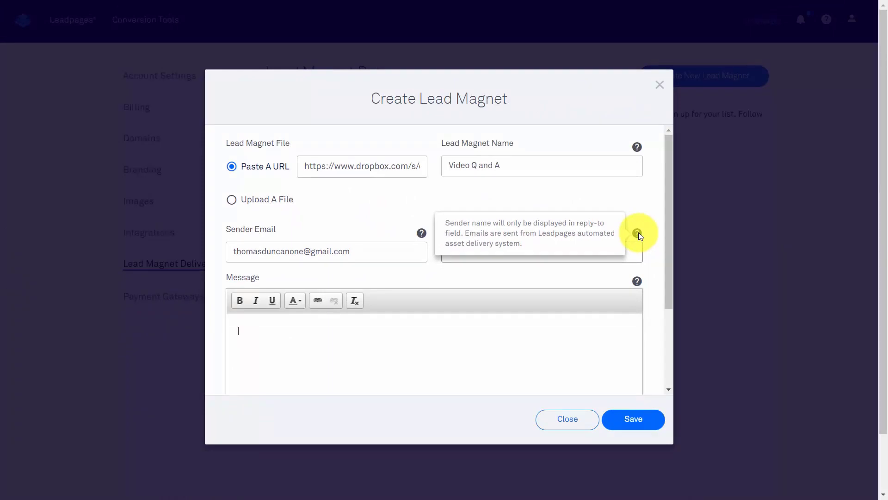
pyautogui.scroll(-3, 388, 223)
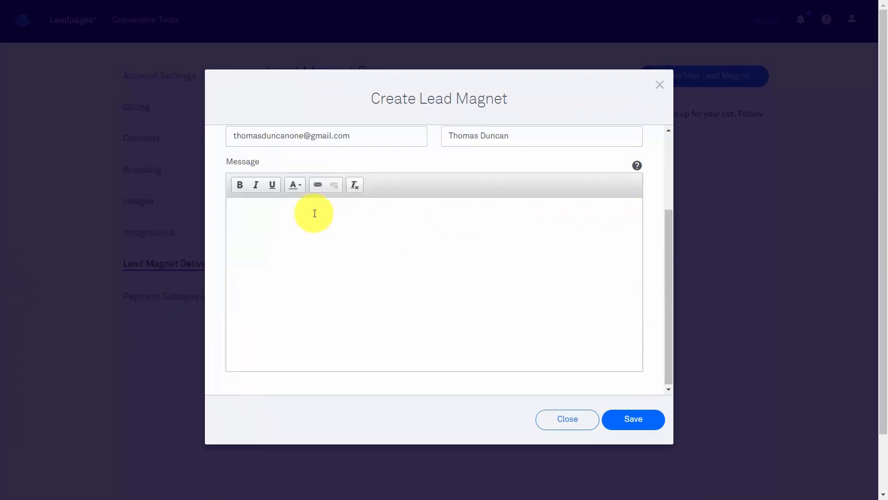
# Paste the thank-you delivery message with its website link, then save the 'Video Q and A' lead magnet
pyautogui.click(296, 253)
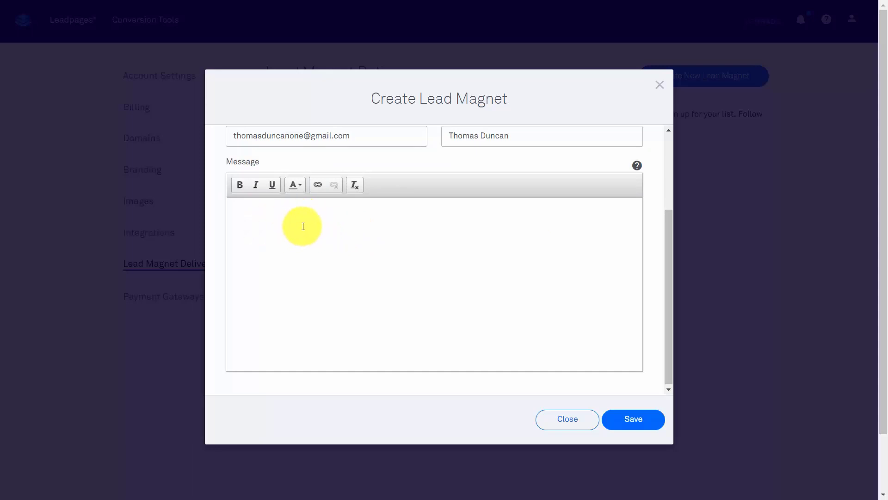
pyautogui.scroll(1, 487, 316)
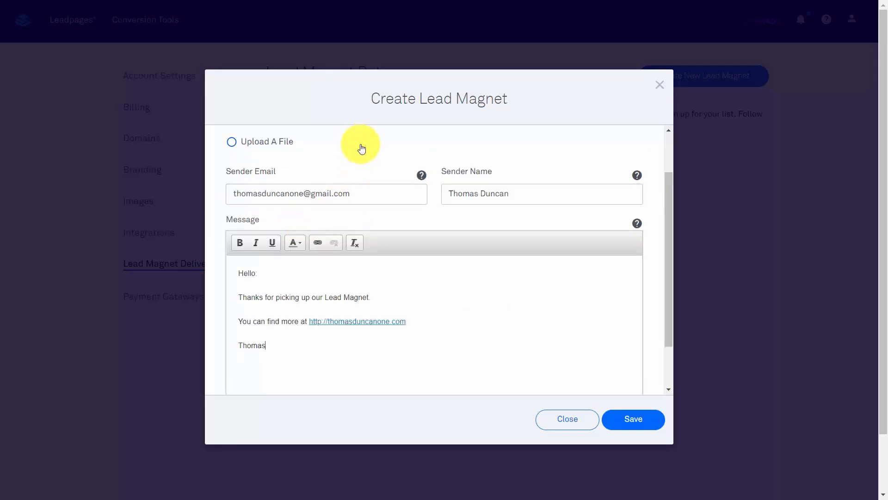
pyautogui.scroll(1, 370, 175)
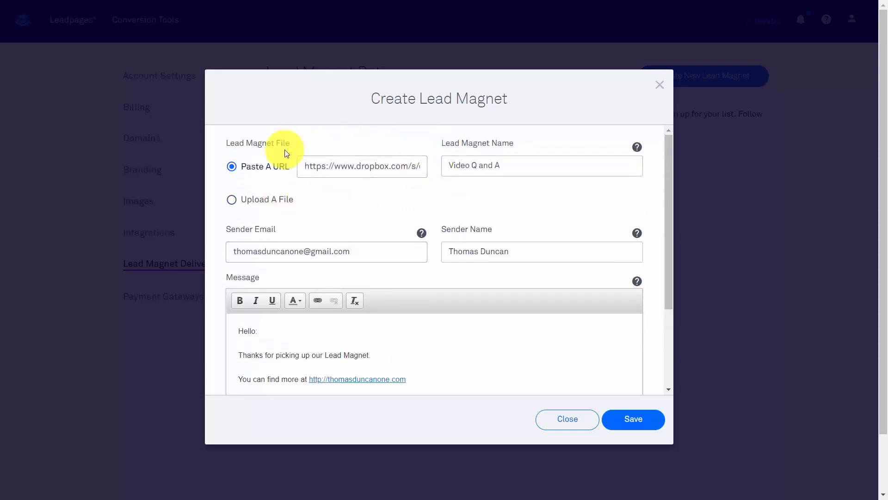
pyautogui.scroll(-2, 472, 237)
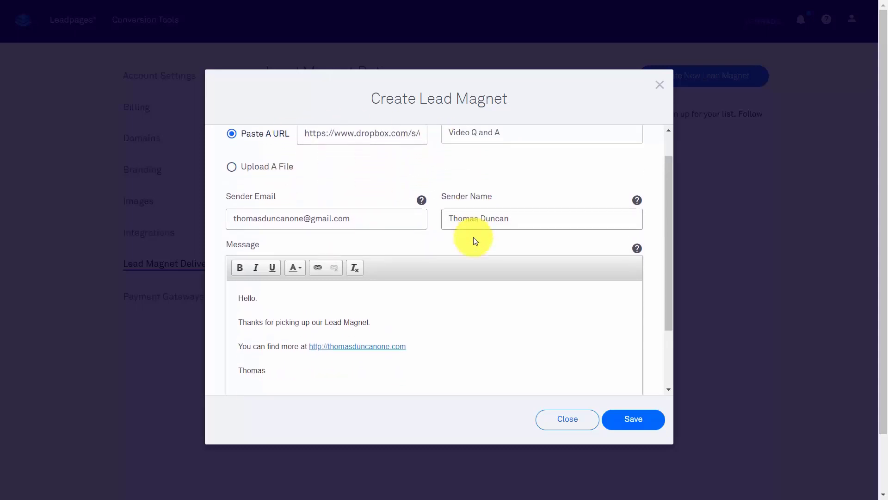
pyautogui.click(635, 419)
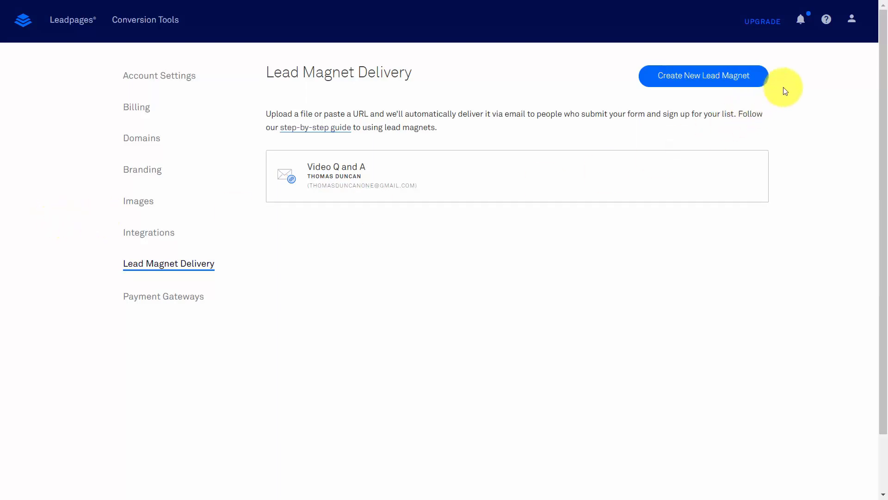
# Go to Domains from the account menu and start connecting a new domain
pyautogui.click(852, 21)
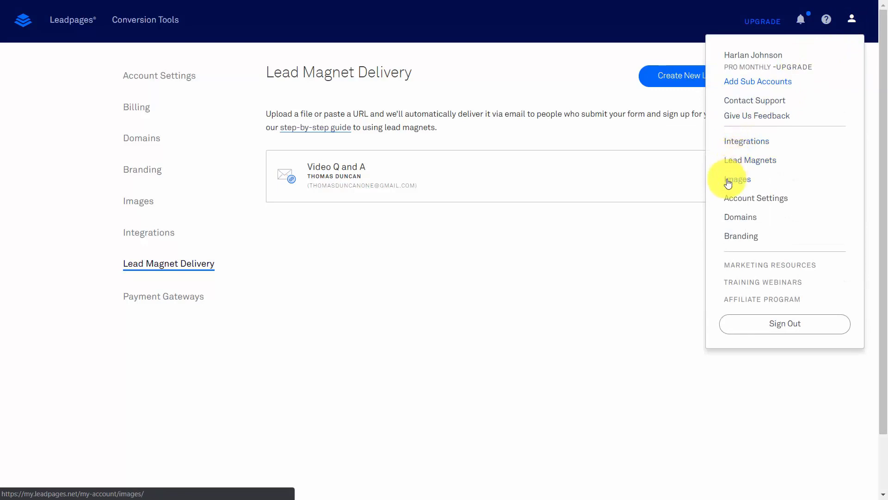
pyautogui.click(743, 217)
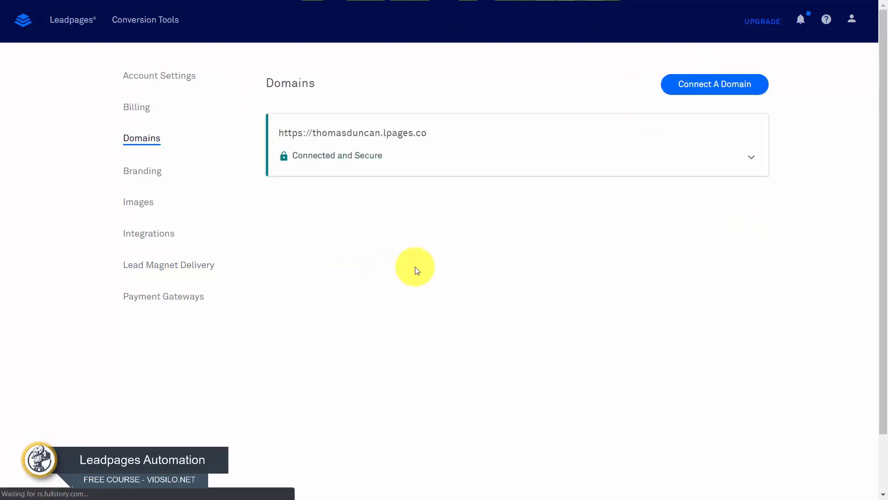
pyautogui.click(685, 88)
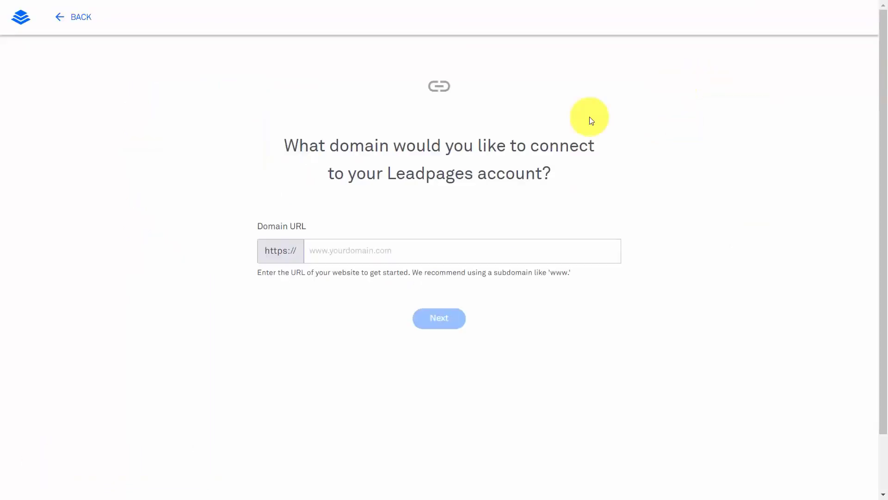
# Begin entering the custom domain in the Domain URL field
pyautogui.click(339, 250)
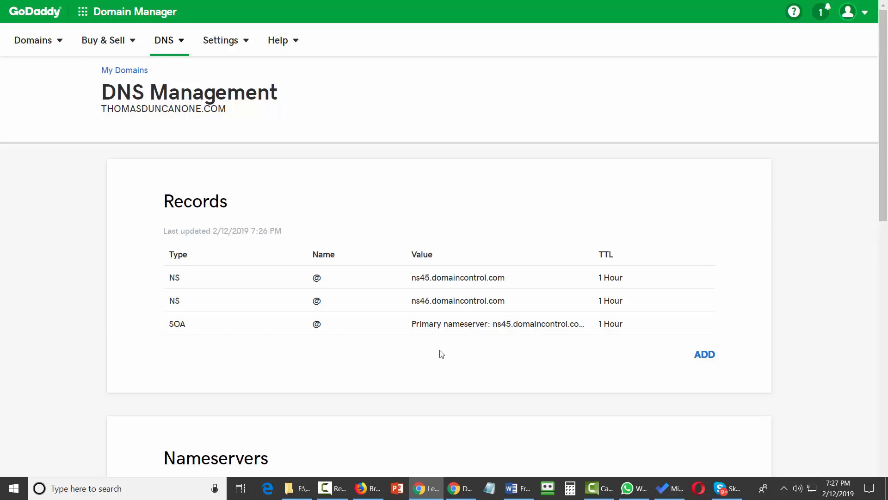
# Add an A record with host @ pointing to 35.202.21.90, and redirect www traffic to the domain
pyautogui.click(704, 355)
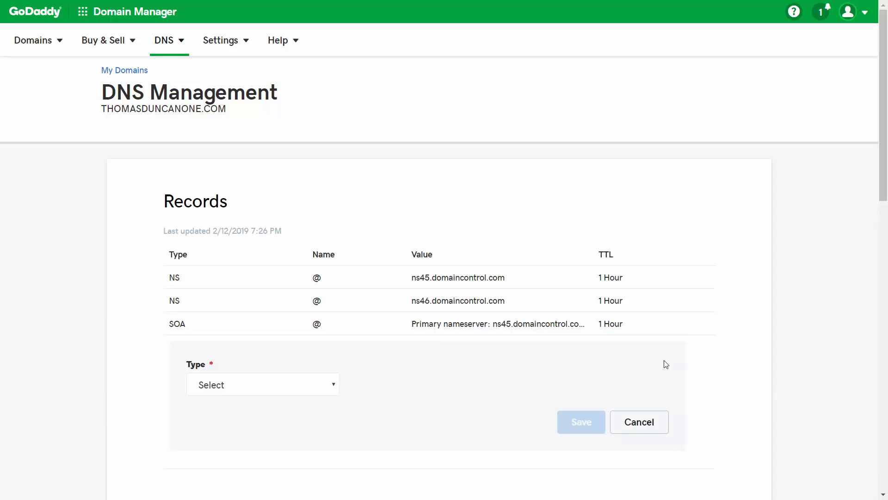
pyautogui.click(300, 390)
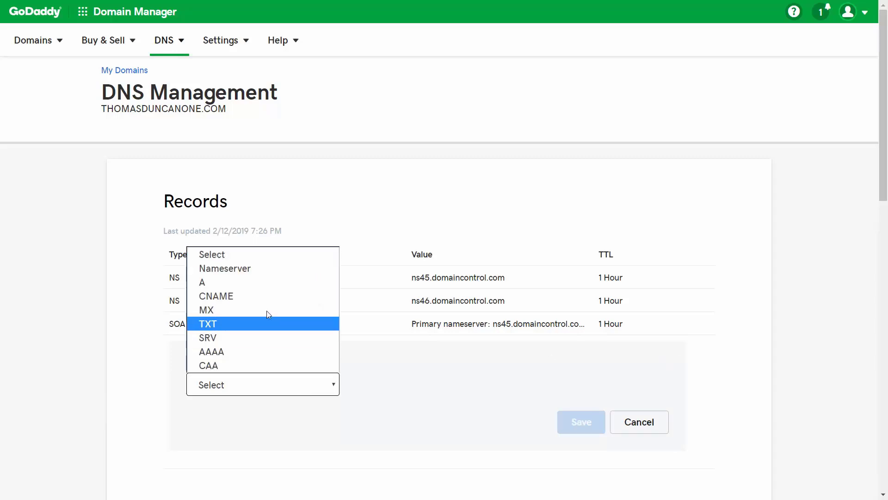
pyautogui.click(270, 291)
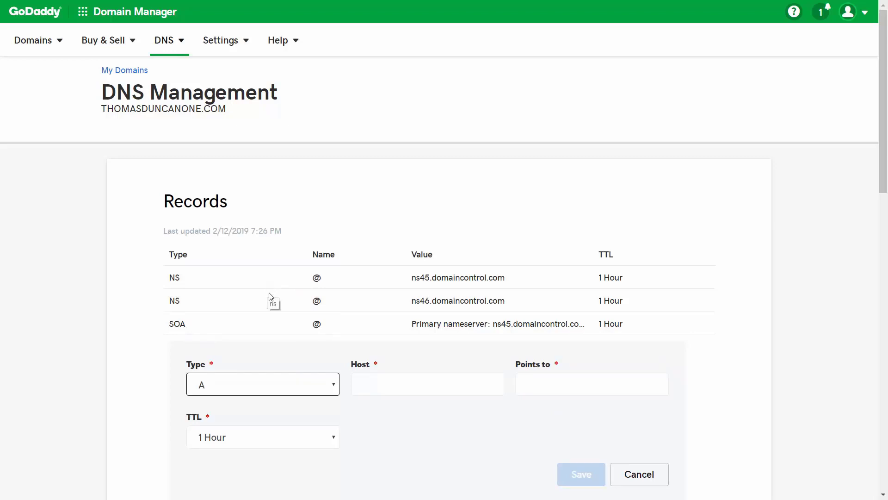
pyautogui.click(394, 382)
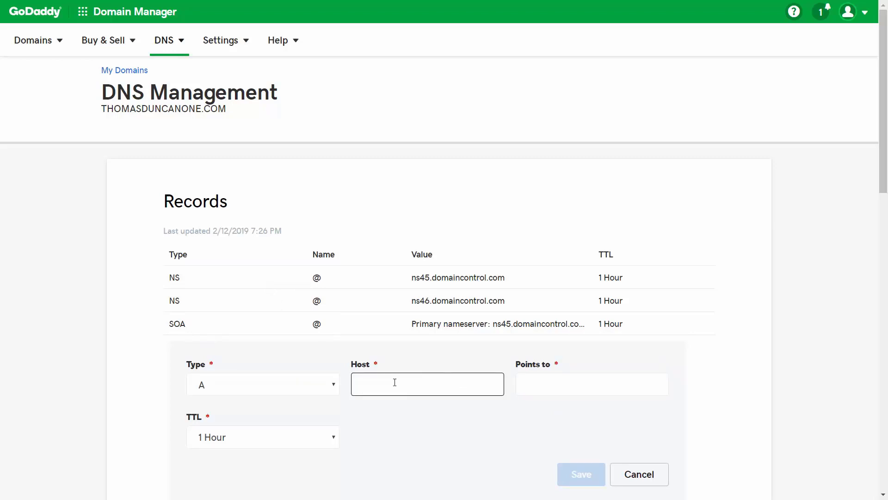
pyautogui.write('@')
pyautogui.click(651, 348)
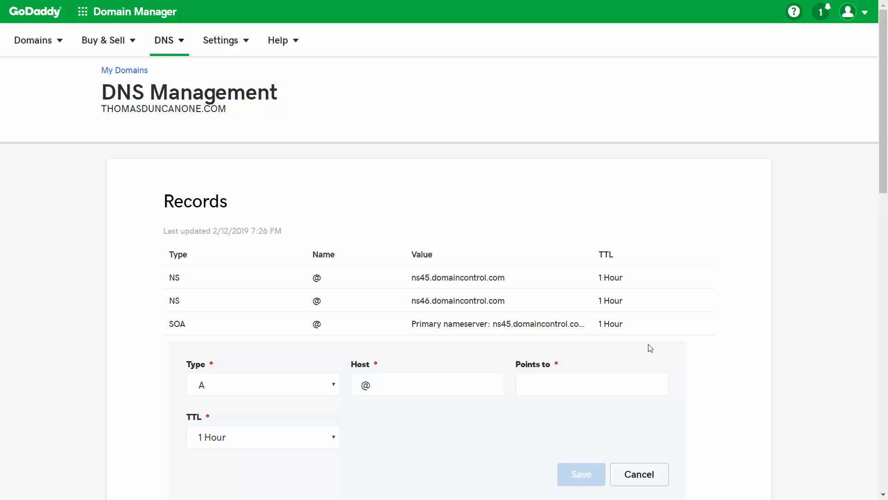
pyautogui.rightClick(541, 382)
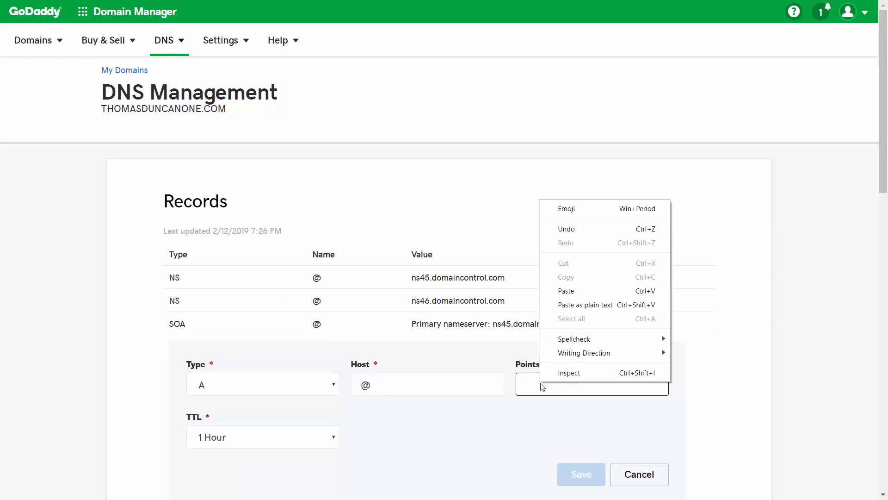
pyautogui.click(567, 290)
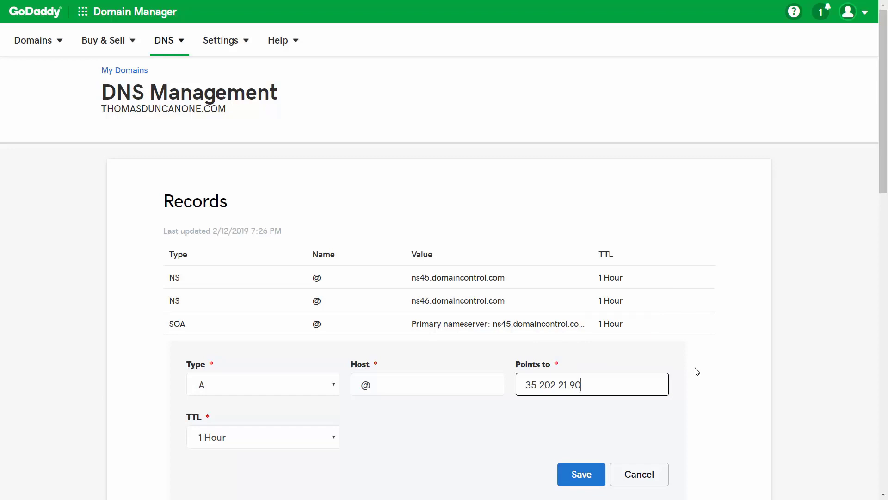
pyautogui.click(575, 475)
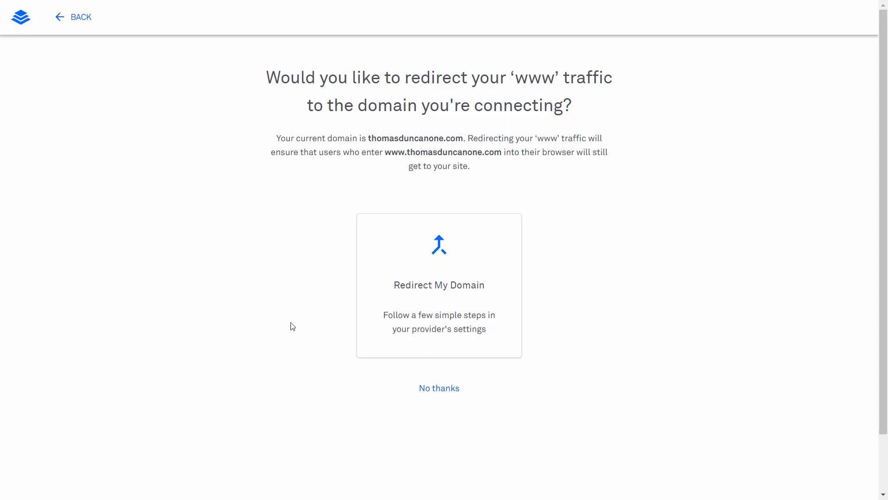
pyautogui.click(425, 286)
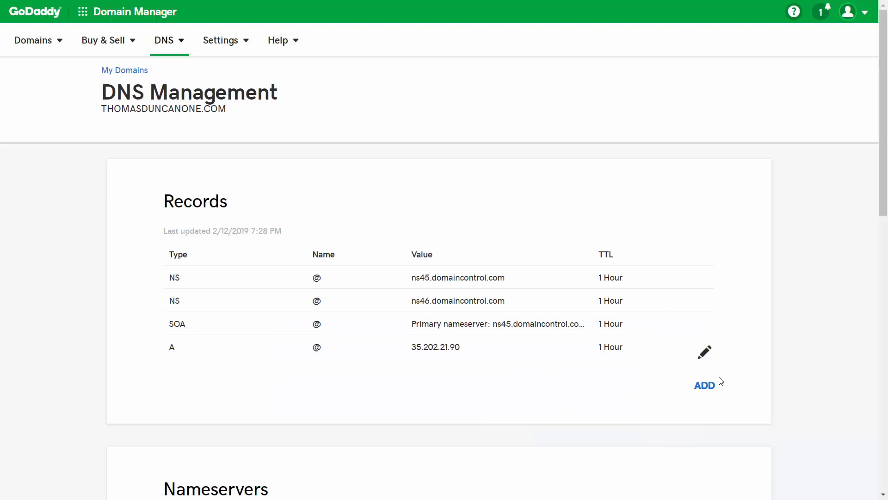
pyautogui.click(707, 391)
# Add a CNAME record for host www pointing to custom-proxy.leadpages.net
pyautogui.scroll(-3, 452, 342)
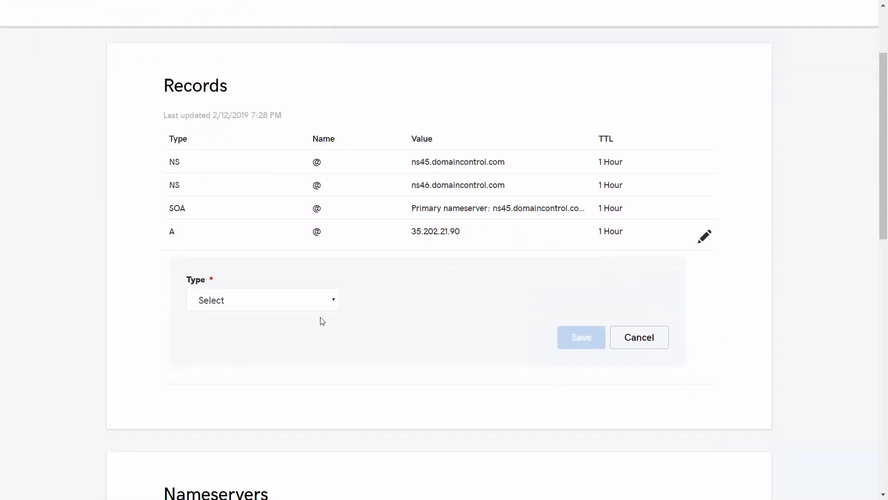
pyautogui.click(321, 304)
pyautogui.click(283, 360)
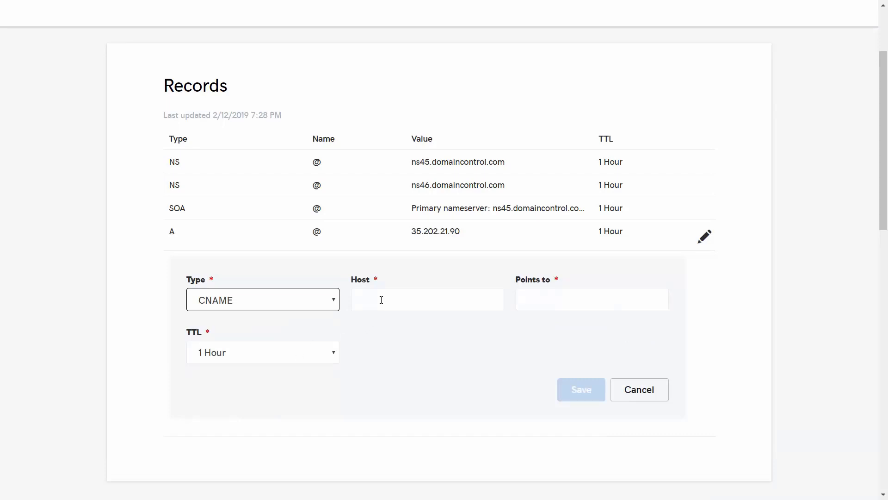
pyautogui.press('Tab')
pyautogui.write('www')
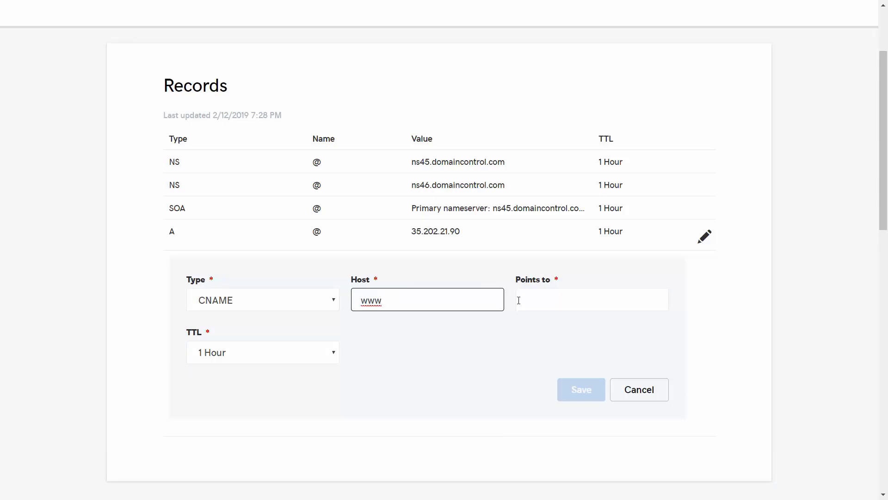
pyautogui.click(518, 300)
pyautogui.write('custom-proxy.leadpages.net.')
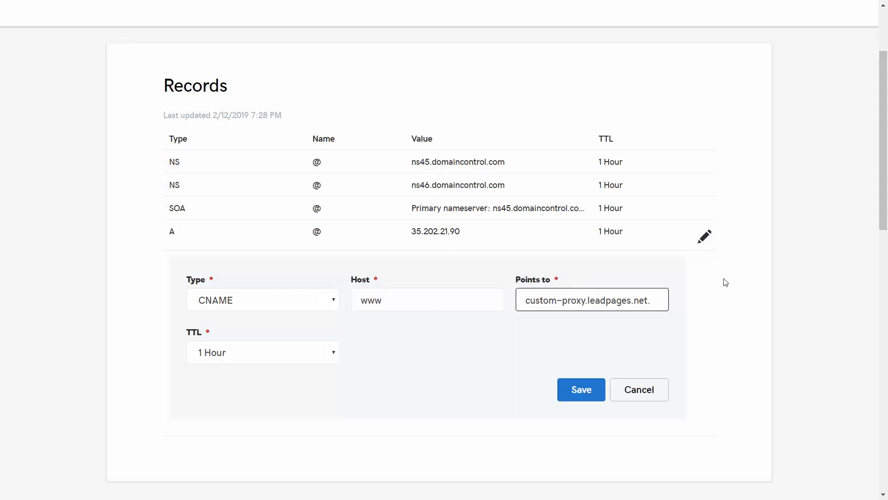
pyautogui.click(586, 397)
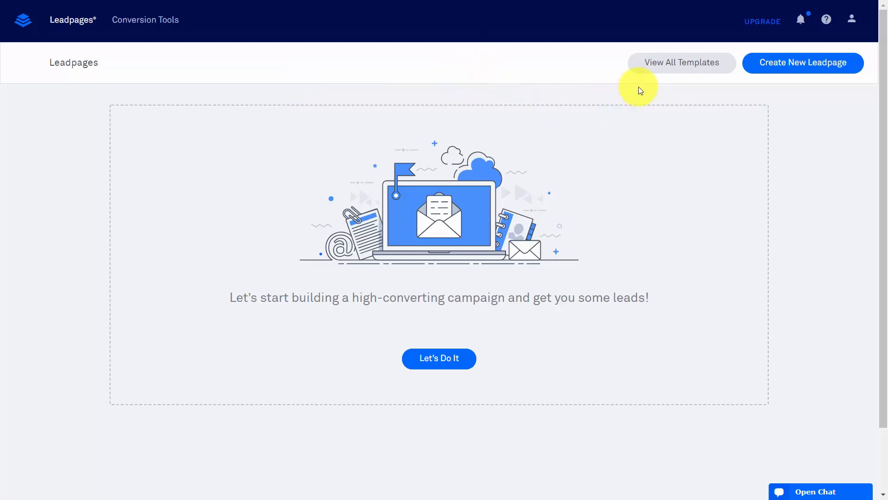
# Browse the template gallery filtered to Upsell or Bonus, then to Author templates
pyautogui.click(664, 65)
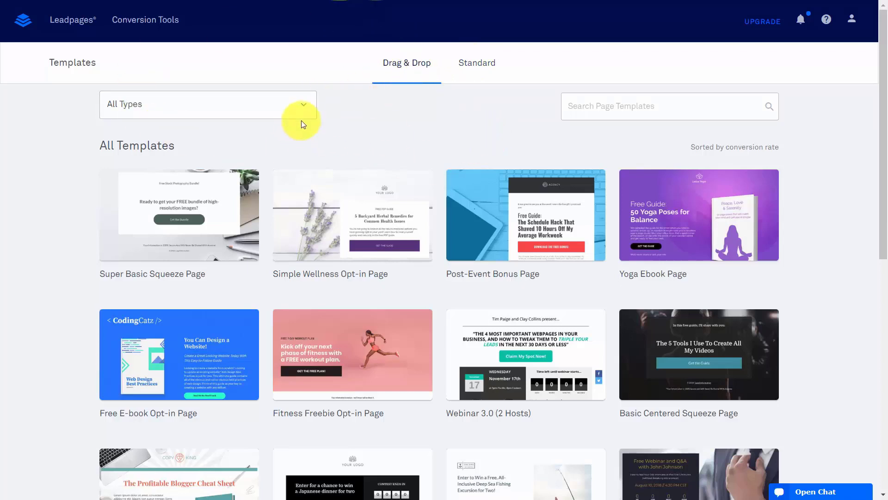
pyautogui.click(304, 106)
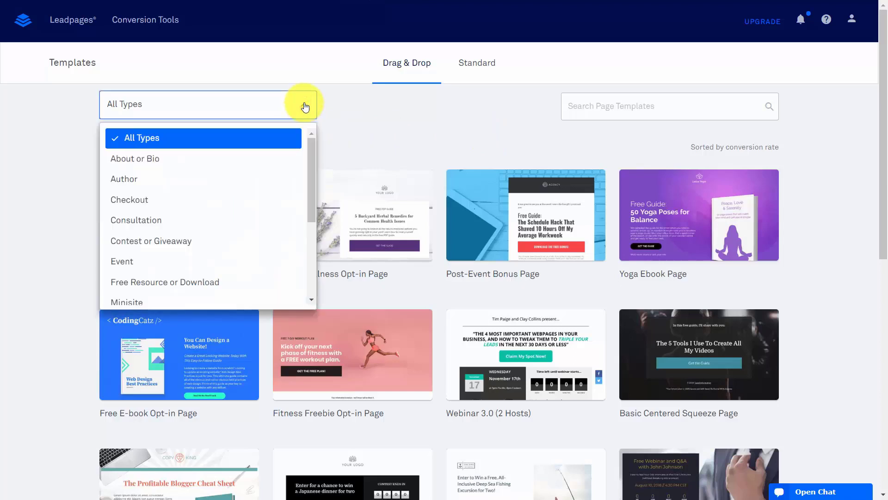
pyautogui.scroll(-5, 301, 166)
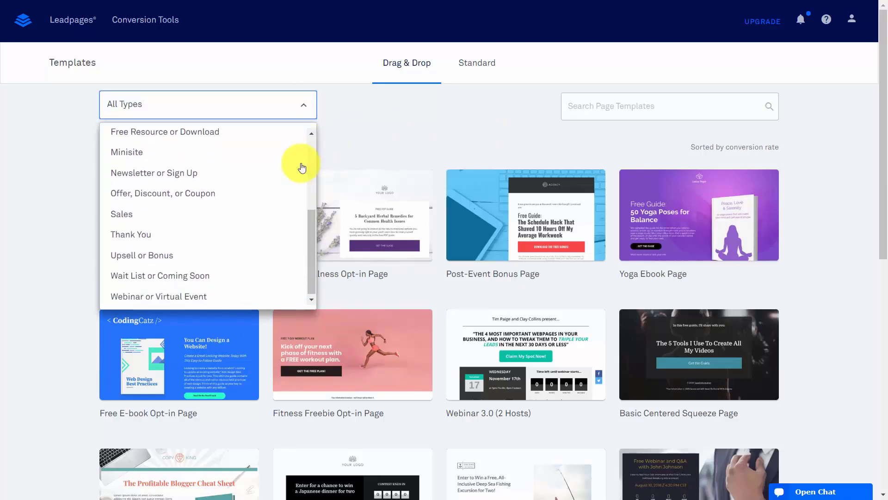
pyautogui.click(277, 252)
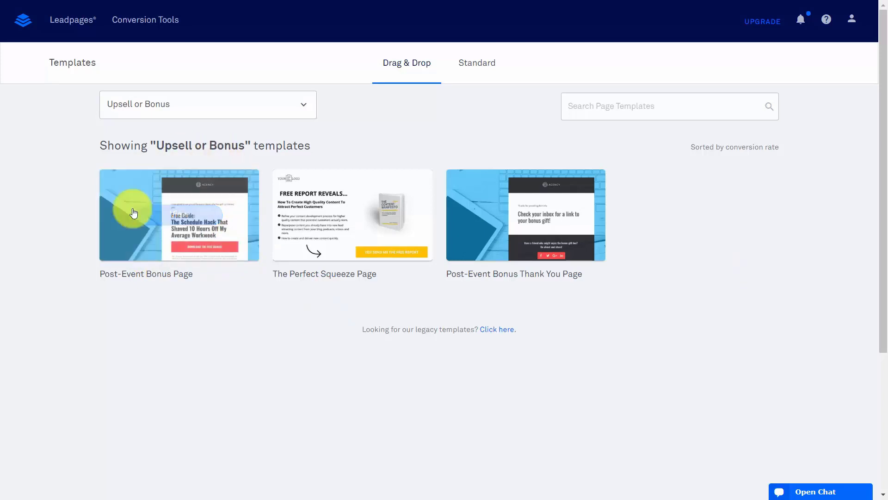
pyautogui.moveTo(200, 210)
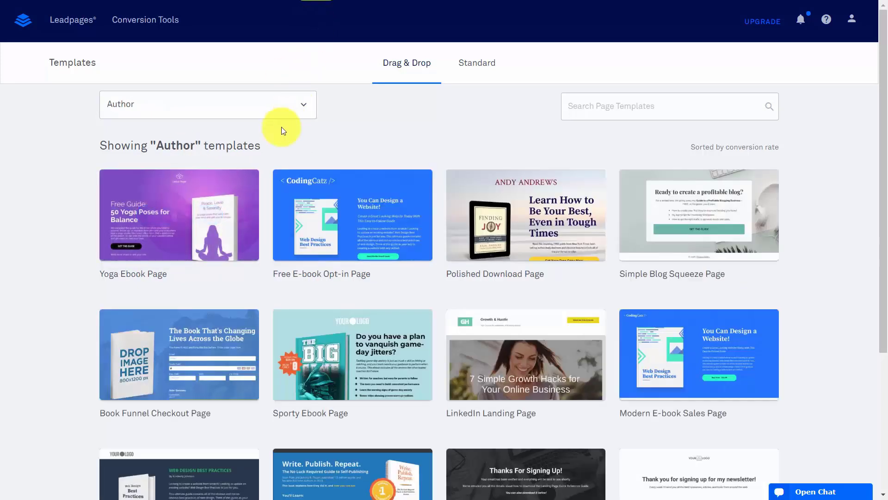
pyautogui.moveTo(228, 180)
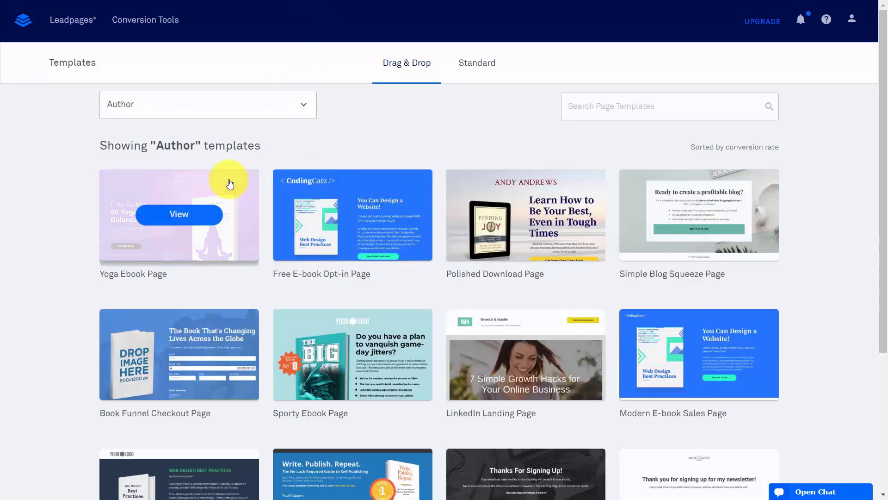
pyautogui.moveTo(174, 220)
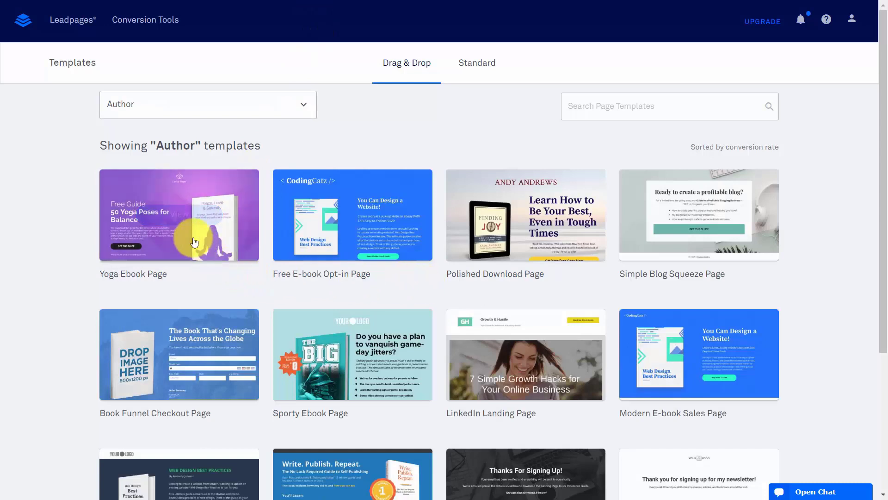
# Create a page named 'Video Tutorial Author Page' from the Yoga Ebook Page template
pyautogui.click(175, 216)
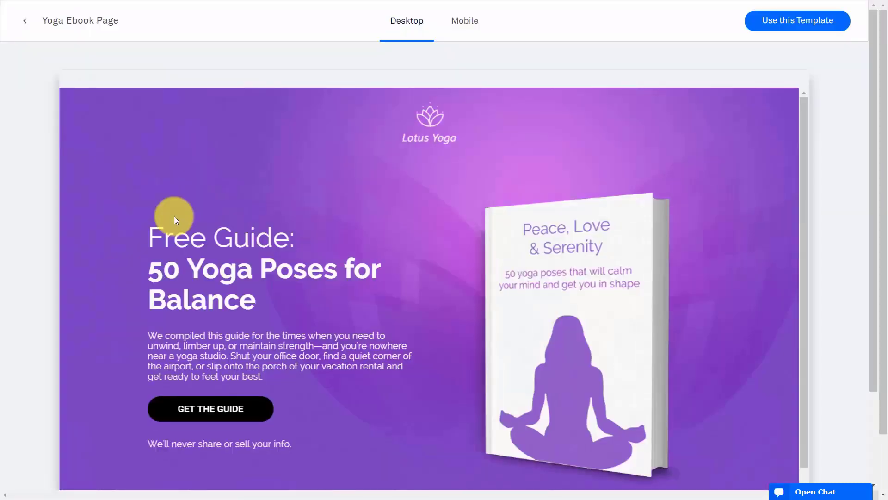
pyautogui.click(781, 31)
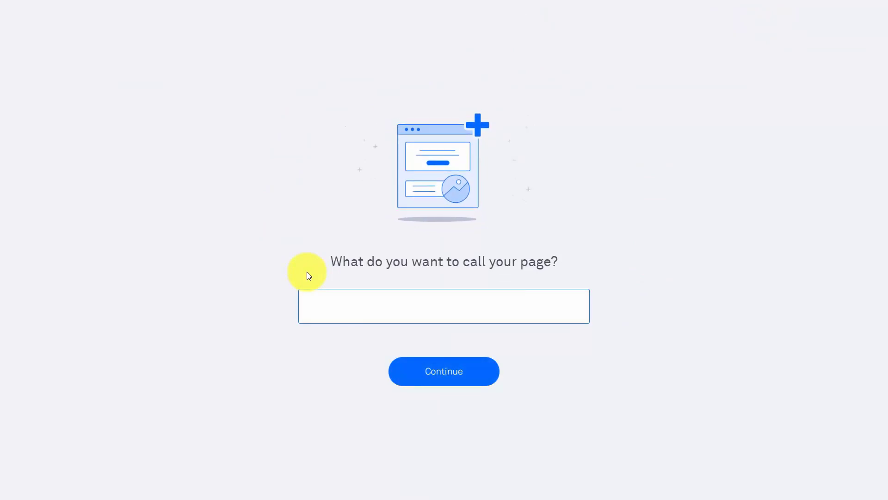
pyautogui.write('Video Tutorial Author Page')
pyautogui.click(448, 370)
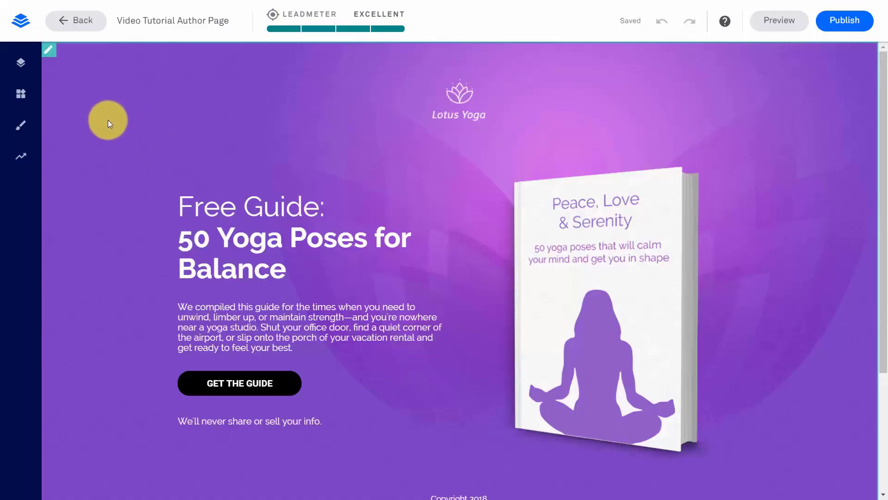
# Look over the hero section settings, close them, and show the Widgets list
pyautogui.click(49, 54)
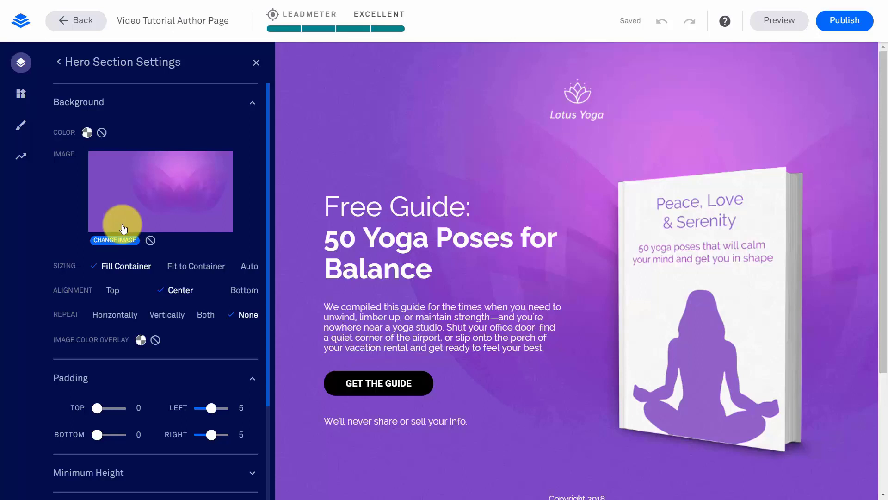
pyautogui.scroll(-3, 70, 195)
pyautogui.scroll(3, 159, 301)
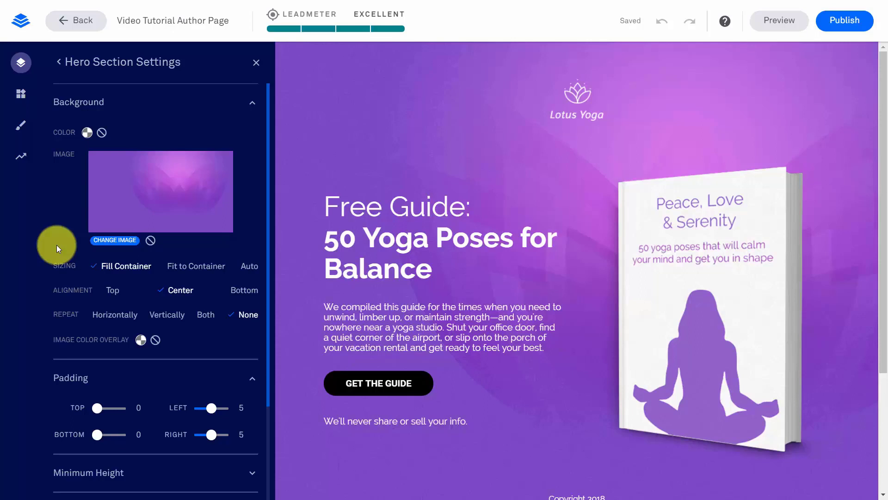
pyautogui.click(257, 63)
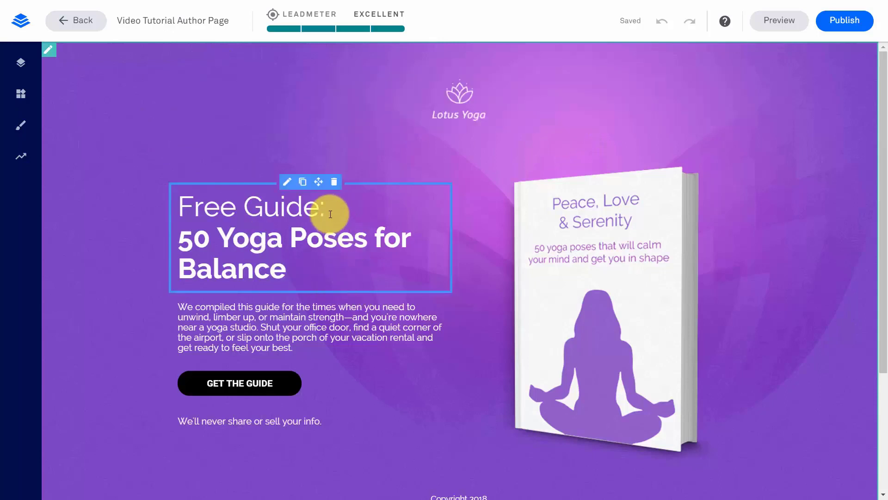
pyautogui.click(20, 95)
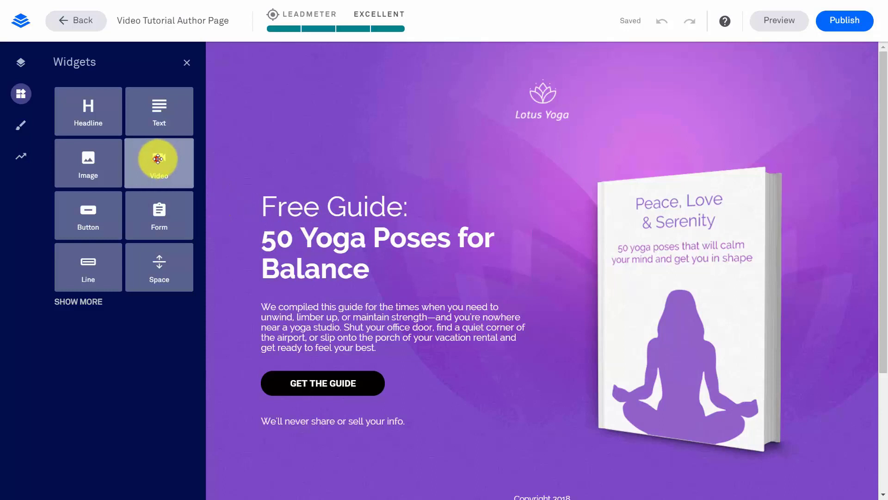
# Place Video, Image, Sign Up Button and Form widgets in the footer area, then close the Widgets panel
pyautogui.moveTo(158, 159); pyautogui.dragTo(390, 412)
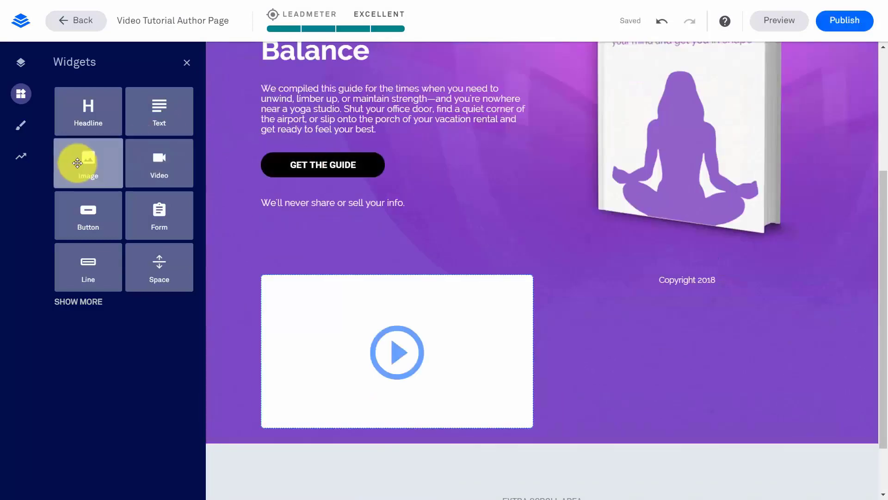
pyautogui.moveTo(77, 163); pyautogui.dragTo(638, 357)
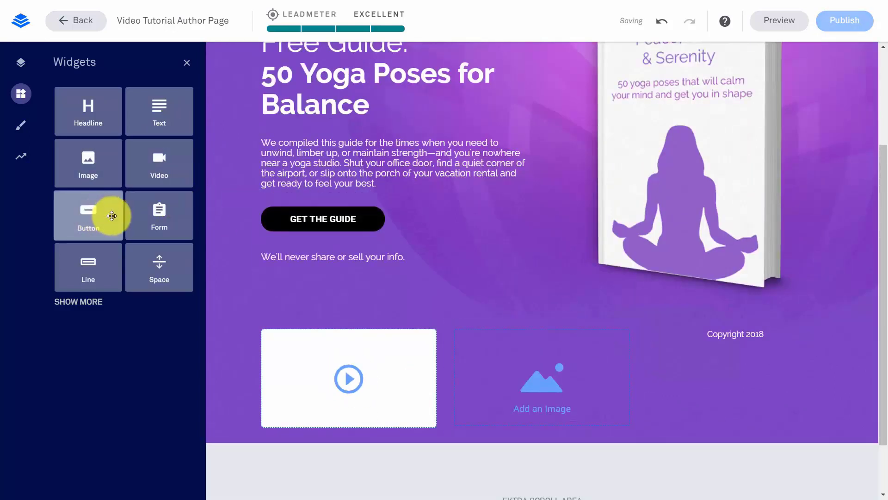
pyautogui.moveTo(89, 213); pyautogui.dragTo(723, 370)
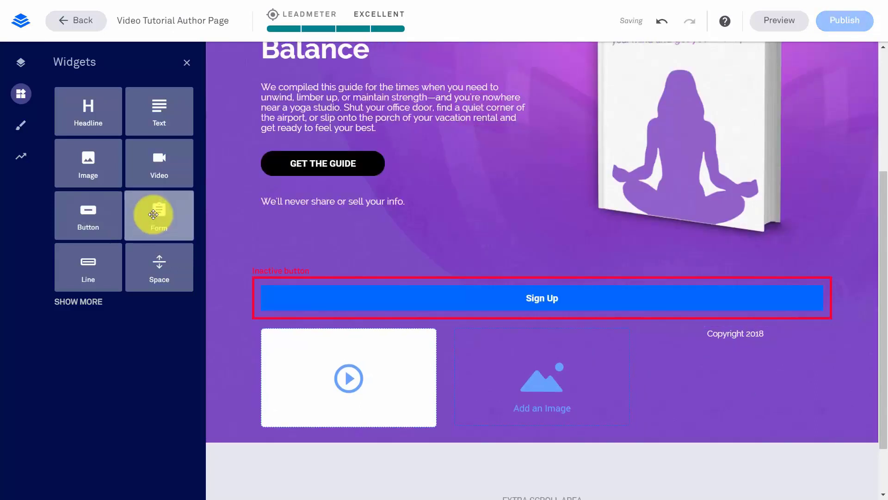
pyautogui.moveTo(153, 215); pyautogui.dragTo(668, 366)
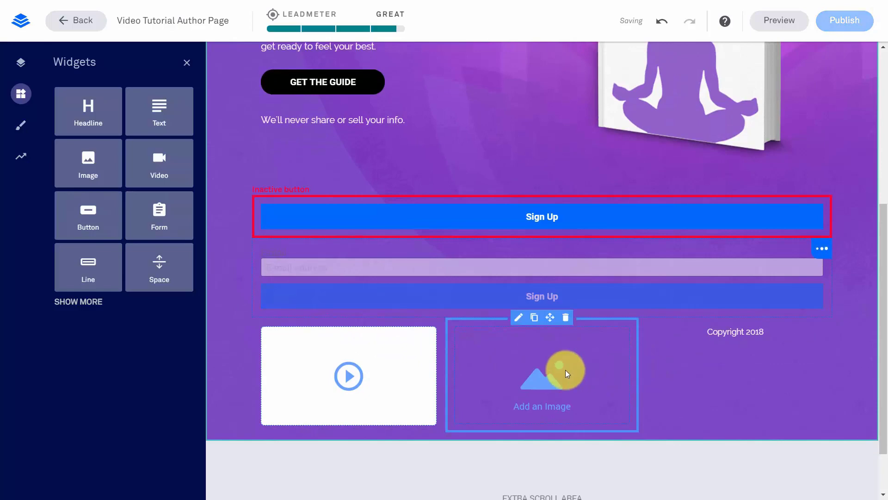
pyautogui.scroll(5, 566, 370)
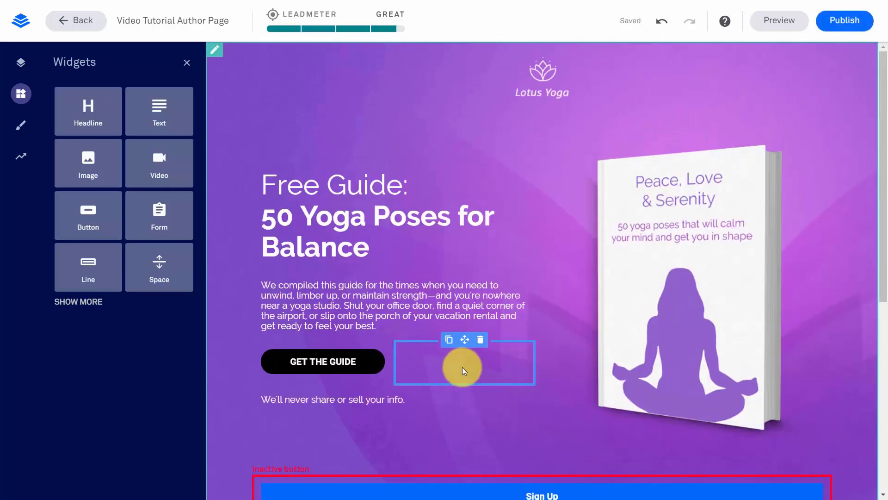
pyautogui.click(462, 368)
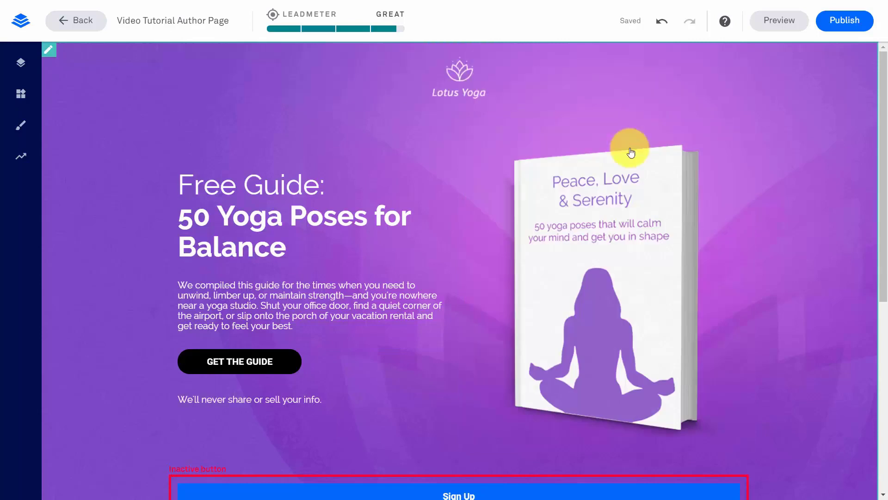
# Delete the yoga book picture and put an Image widget showing 2-bundle.png in its place
pyautogui.click(633, 121)
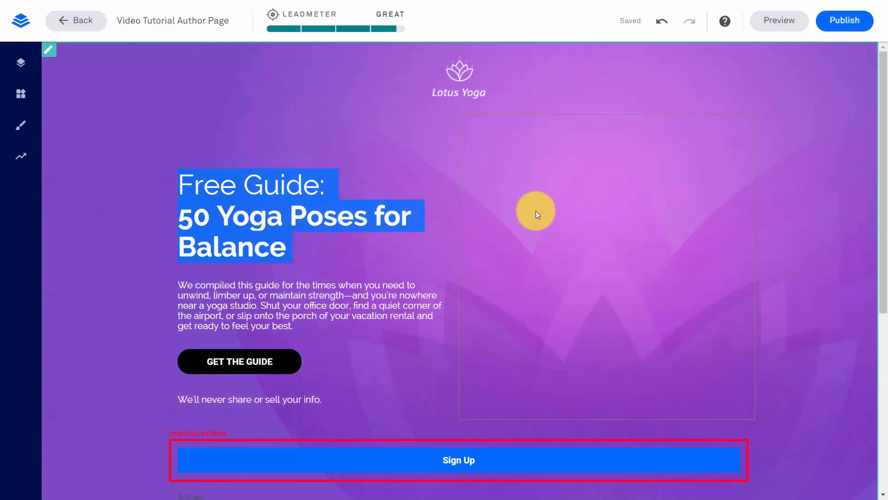
pyautogui.click(22, 95)
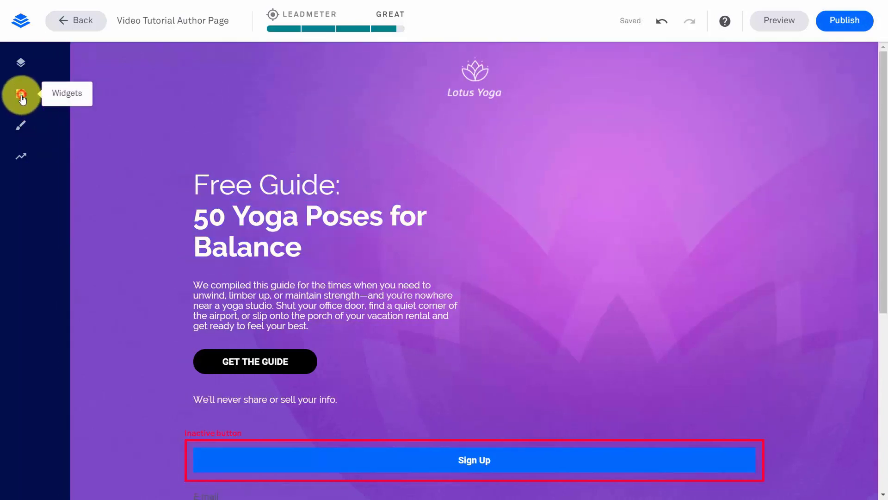
pyautogui.moveTo(78, 162); pyautogui.dragTo(618, 223)
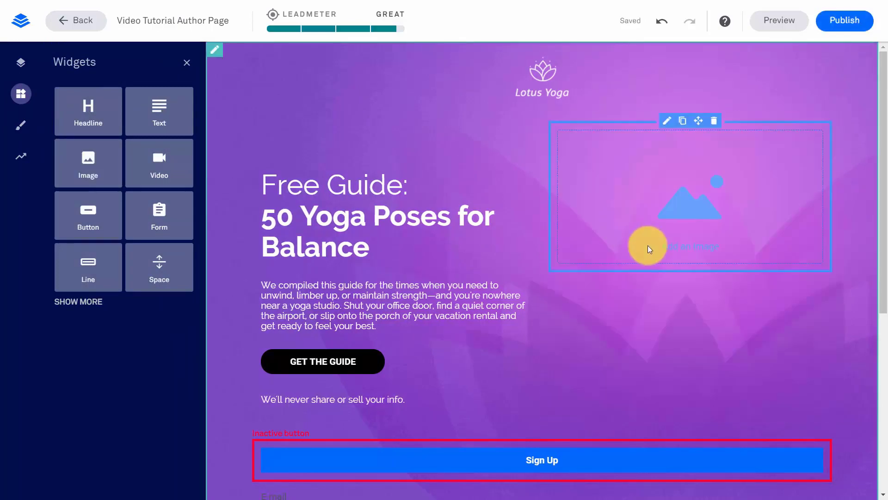
pyautogui.click(668, 121)
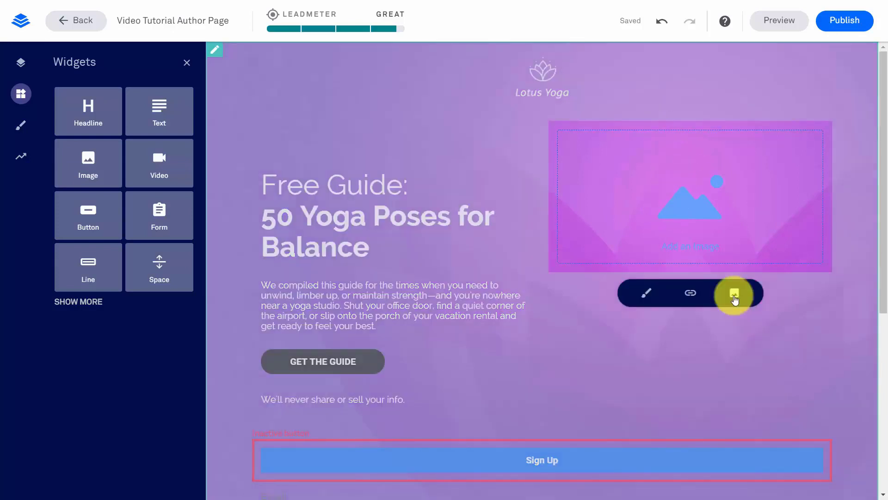
pyautogui.click(734, 296)
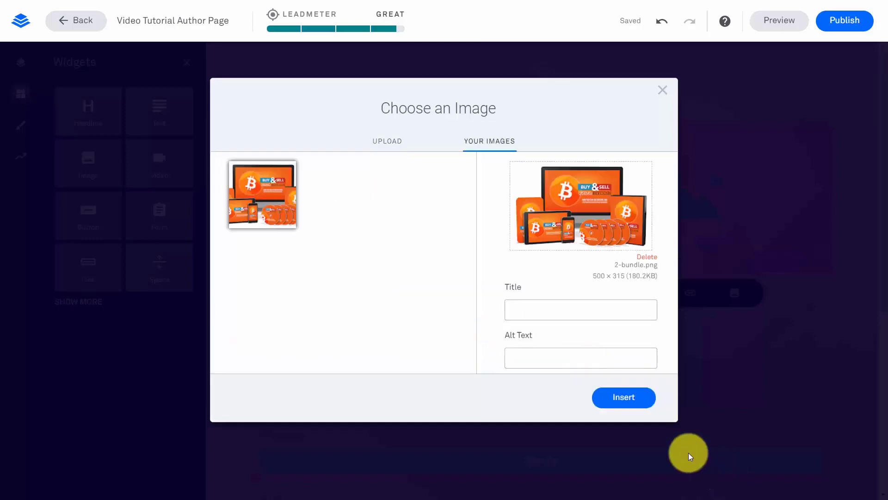
pyautogui.click(620, 399)
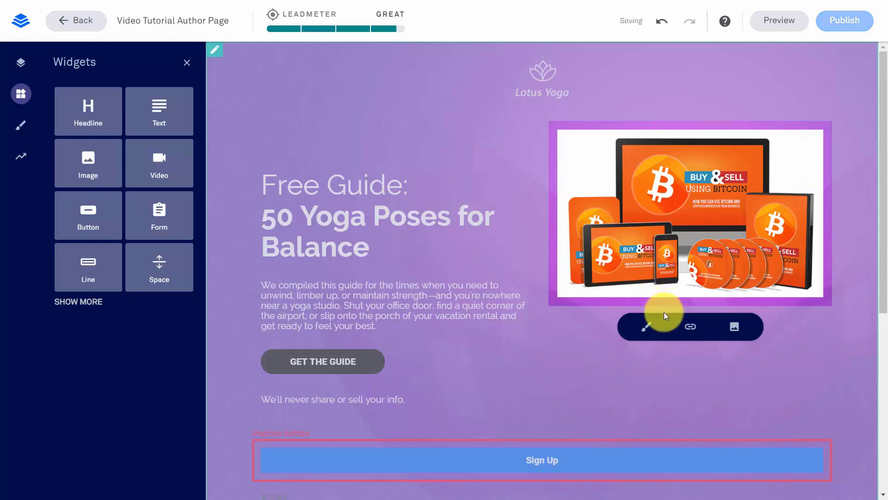
pyautogui.click(690, 327)
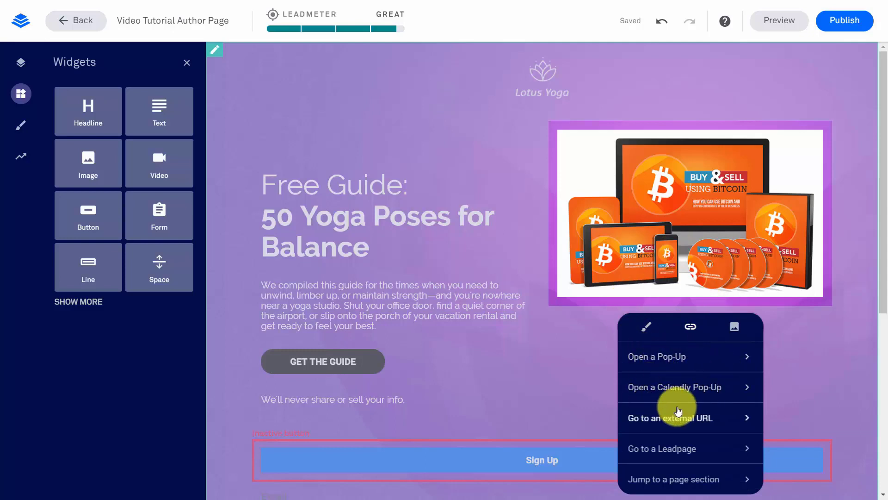
# Preview the Standard 'Web 3.0 Webinar Registration Page' template, titled 'Rapid Listbuilding 2.0'
pyautogui.click(225, 302)
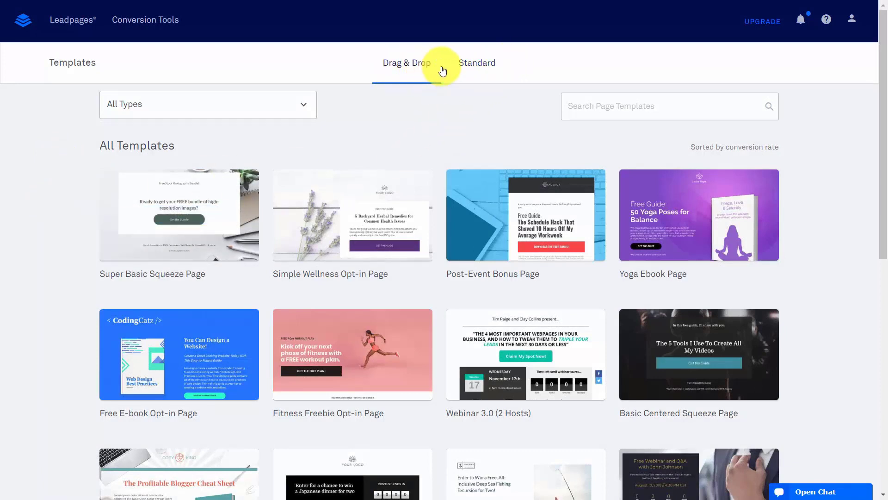
pyautogui.click(473, 65)
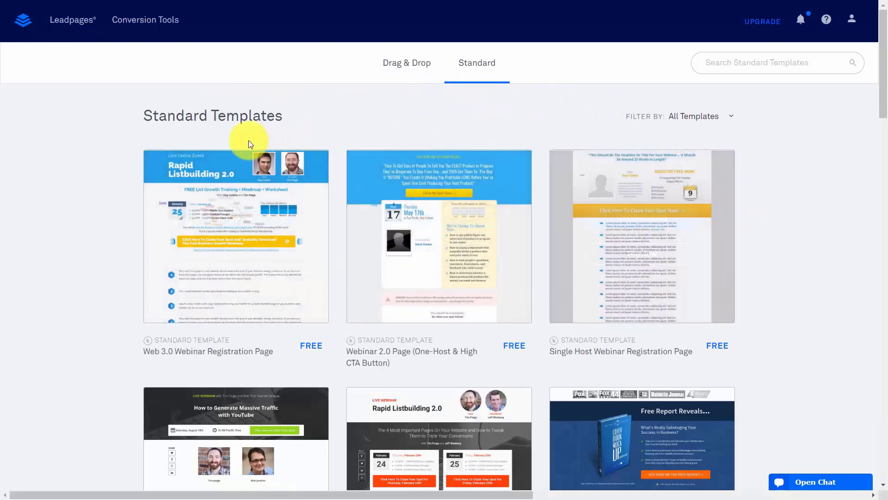
pyautogui.scroll(-5, 154, 173)
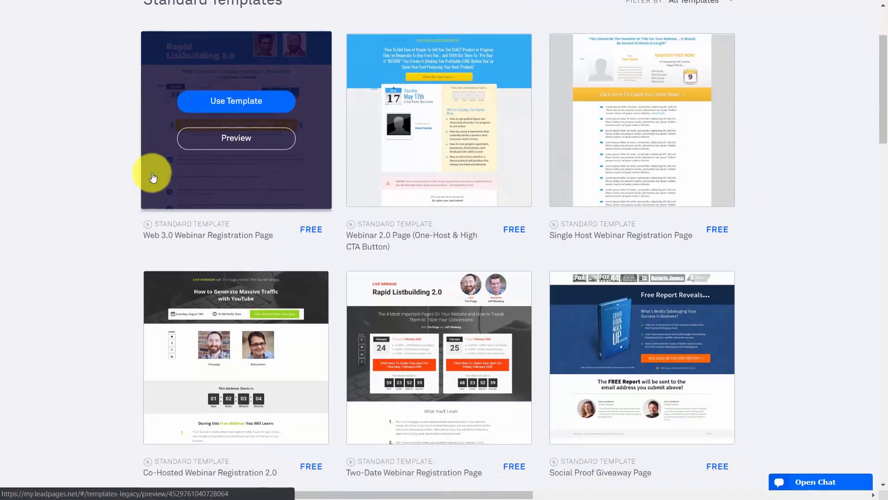
pyautogui.scroll(3, 154, 177)
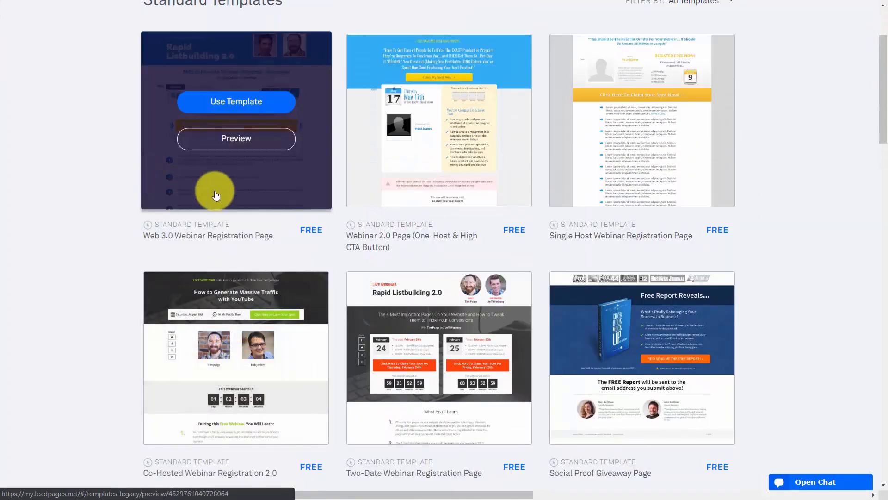
pyautogui.click(250, 146)
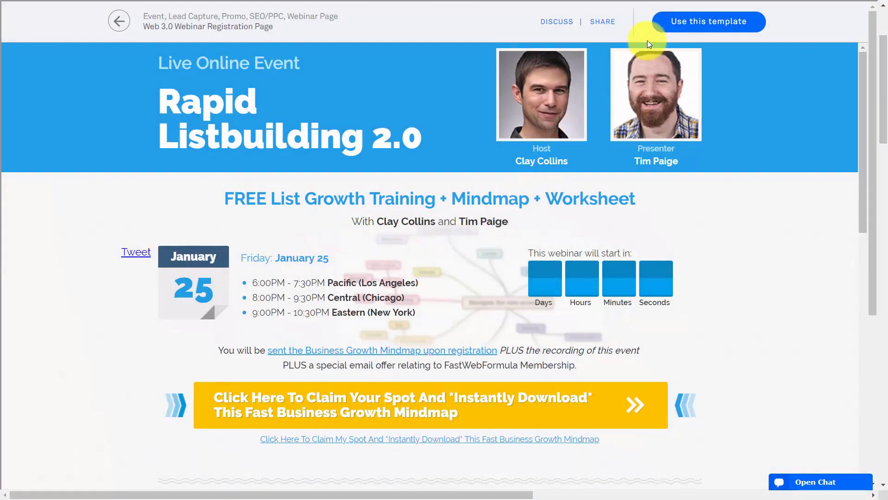
# Use the Web 3.0 Webinar Registration template to start a new page
pyautogui.click(707, 22)
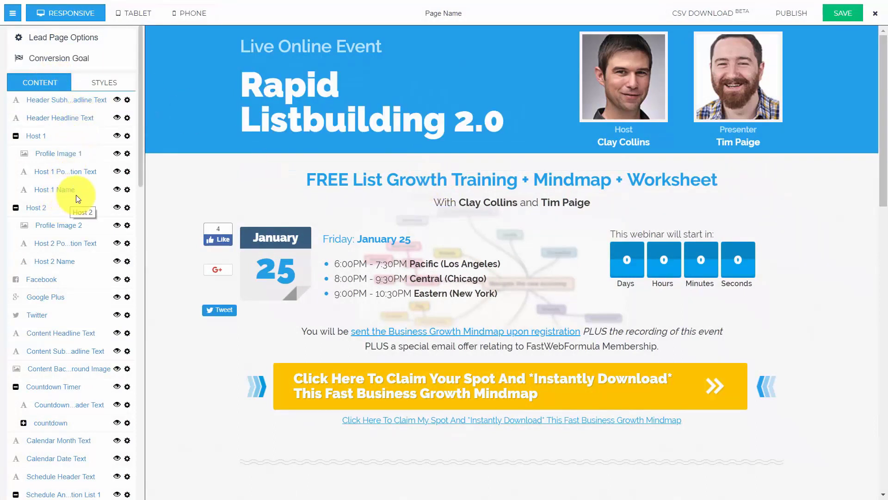
# Unhide the header subheadline and change it to 'Live Webinar Event'
pyautogui.click(55, 101)
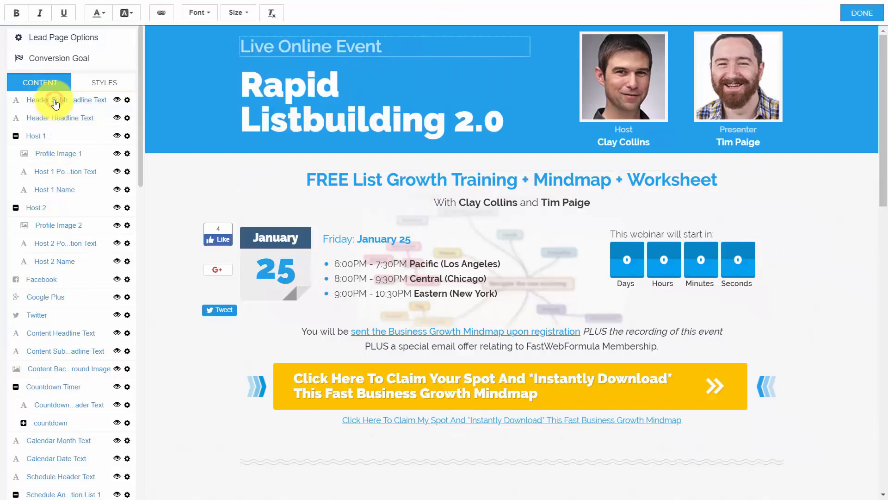
pyautogui.click(116, 100)
pyautogui.click(116, 100)
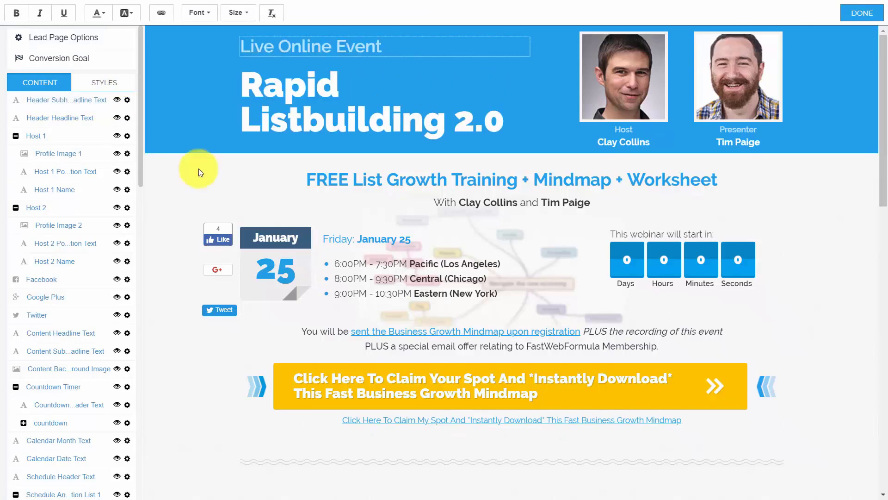
pyautogui.click(336, 51)
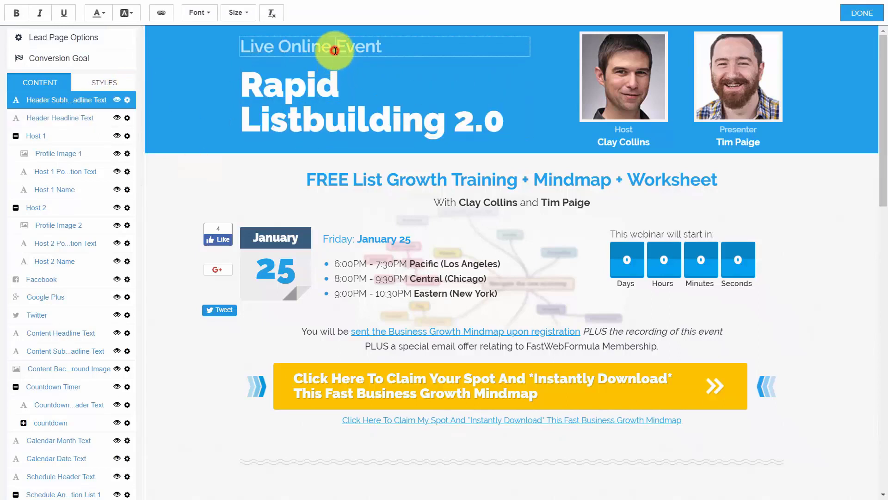
pyautogui.click(384, 47)
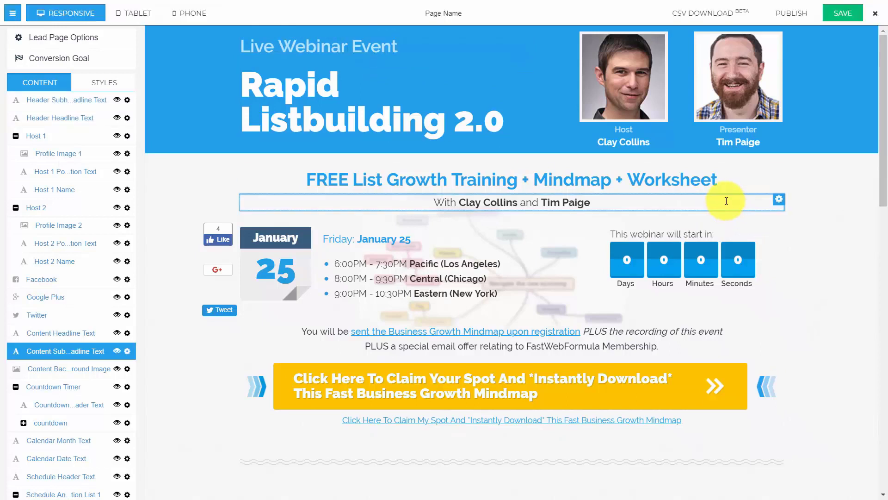
# Retitle the content headline as free video tutorial training and replace both host names in the byline
pyautogui.click(428, 180)
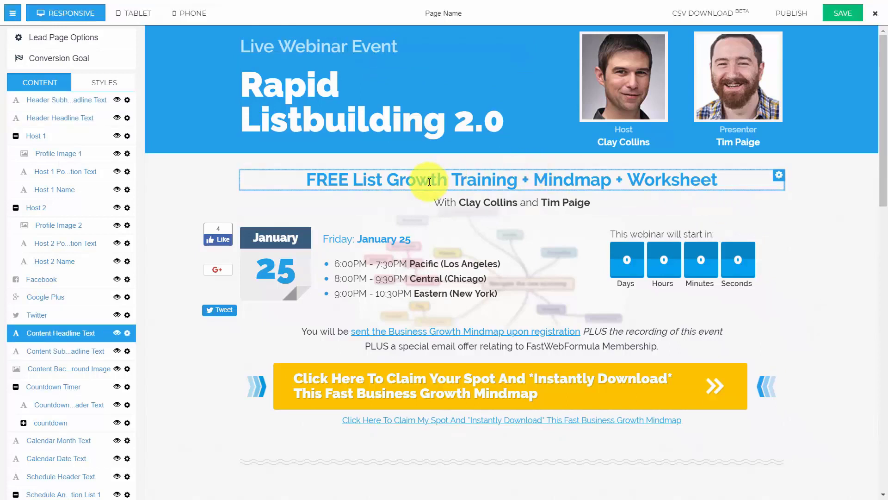
pyautogui.doubleClick(306, 178)
pyautogui.moveTo(417, 180); pyautogui.dragTo(715, 182)
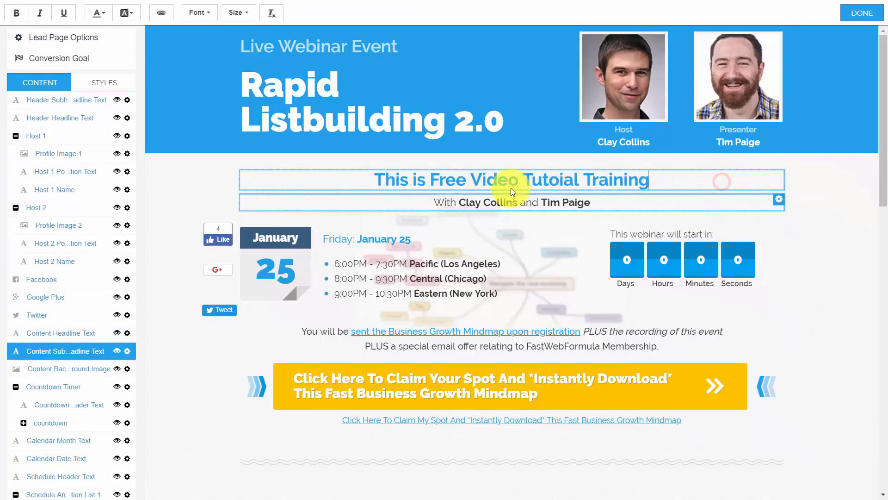
pyautogui.click(500, 204)
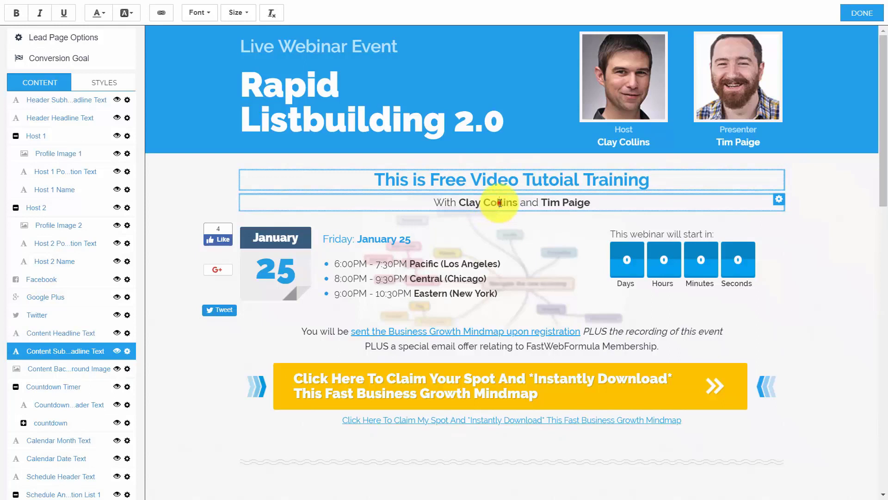
pyautogui.click(500, 204)
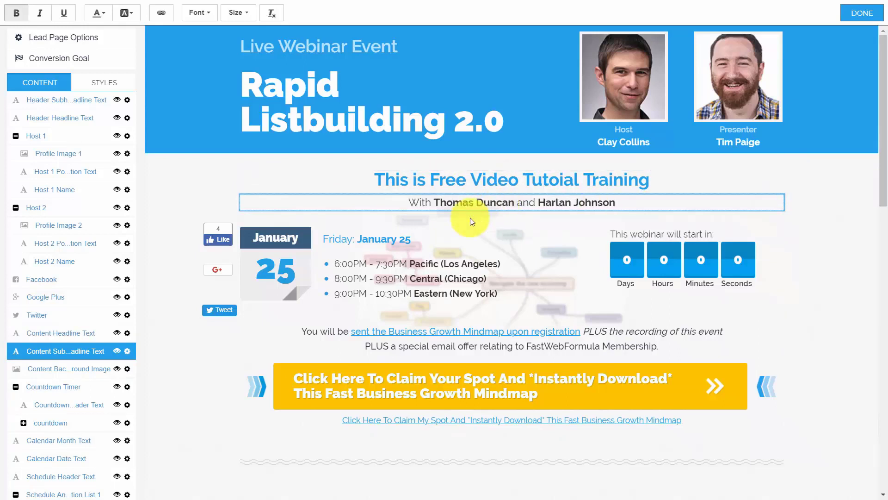
pyautogui.click(627, 71)
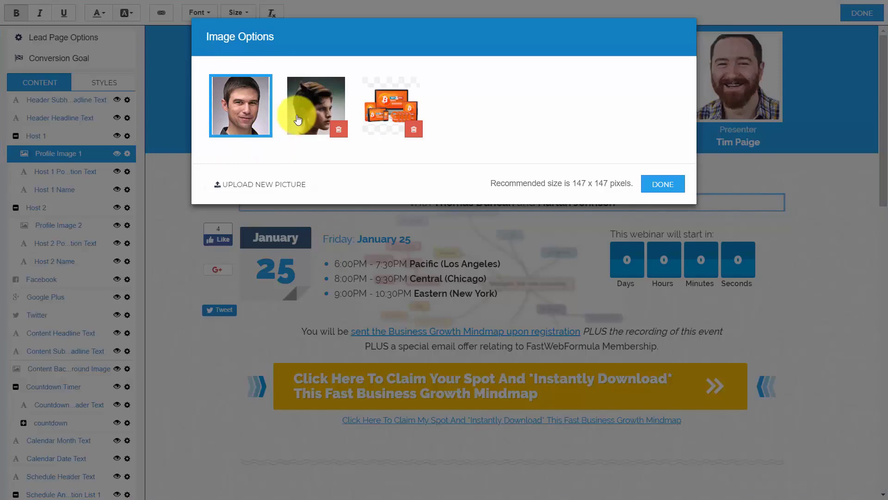
# Give Host 1 the second portrait photo and rename the host to the byline's first presenter
pyautogui.click(298, 118)
pyautogui.click(661, 185)
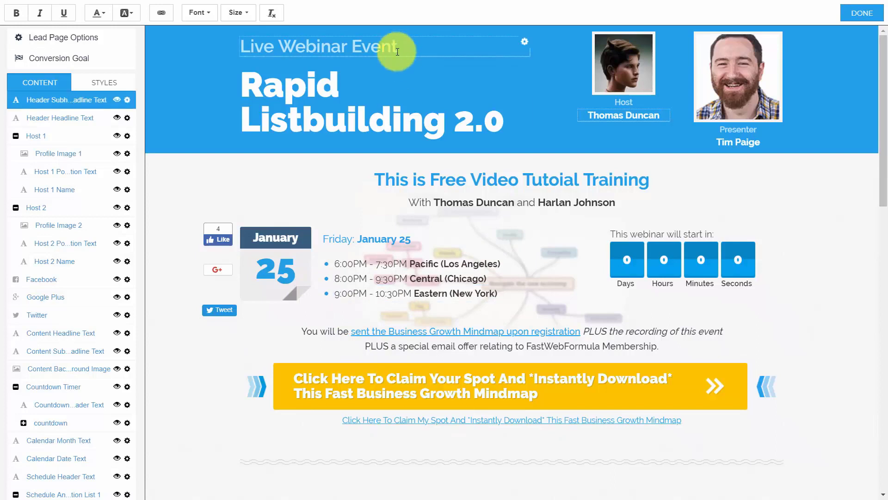
pyautogui.click(856, 15)
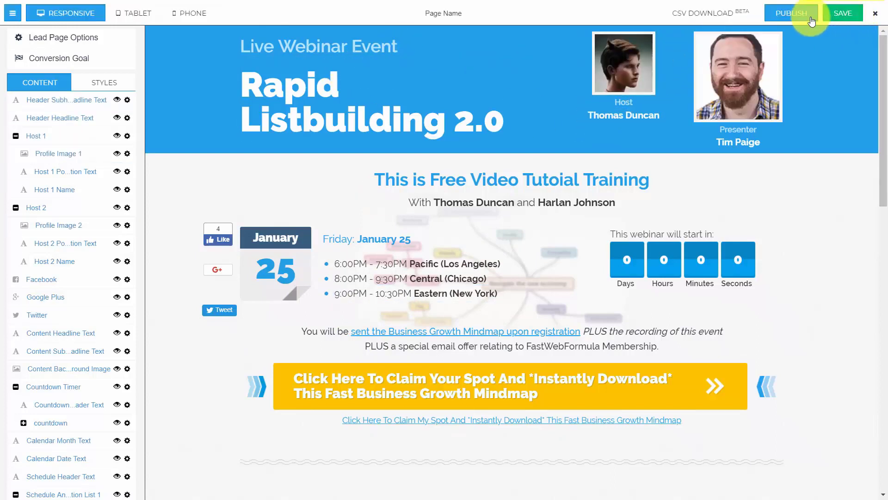
# Save the page as the host's name plus 'Video Tutorial Course', with a matching URL slug
pyautogui.click(843, 16)
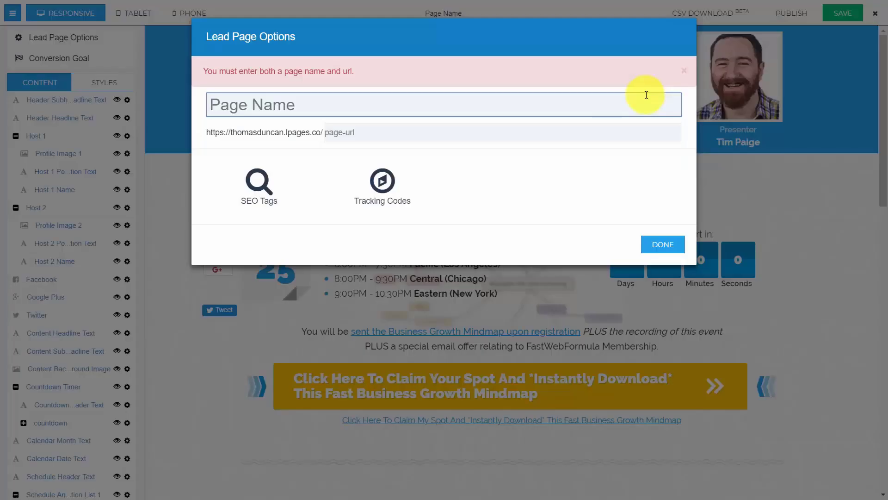
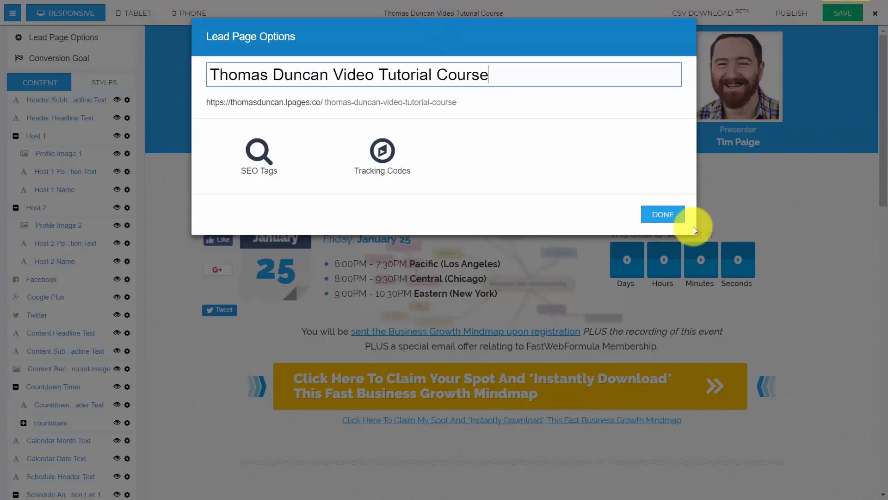
pyautogui.click(669, 213)
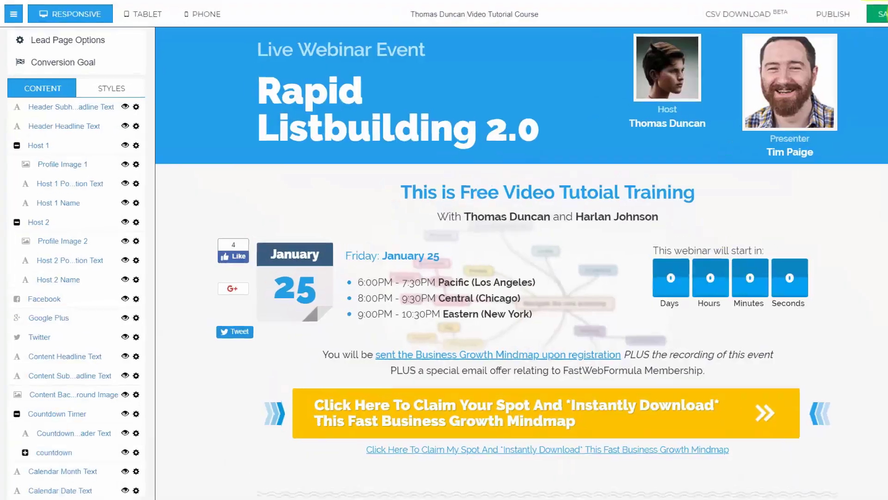
pyautogui.click(883, 14)
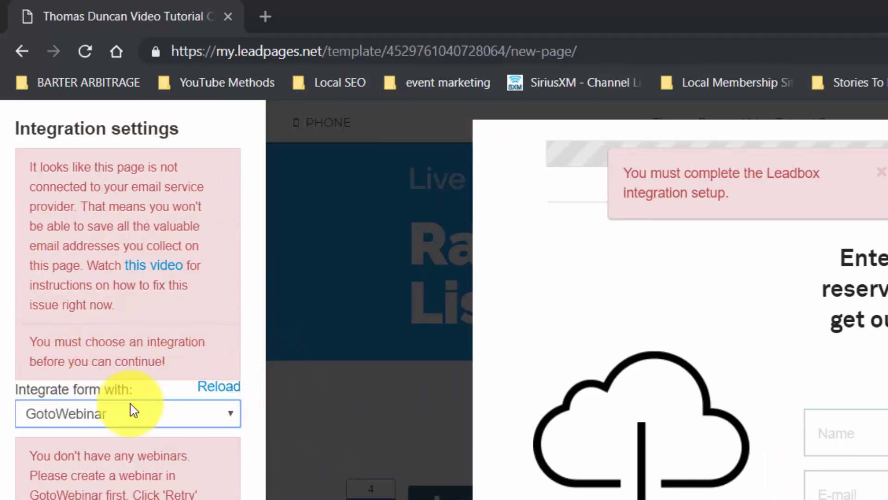
# Integrate the registration form with MailChimp v3 and go on to customize the form
pyautogui.click(230, 419)
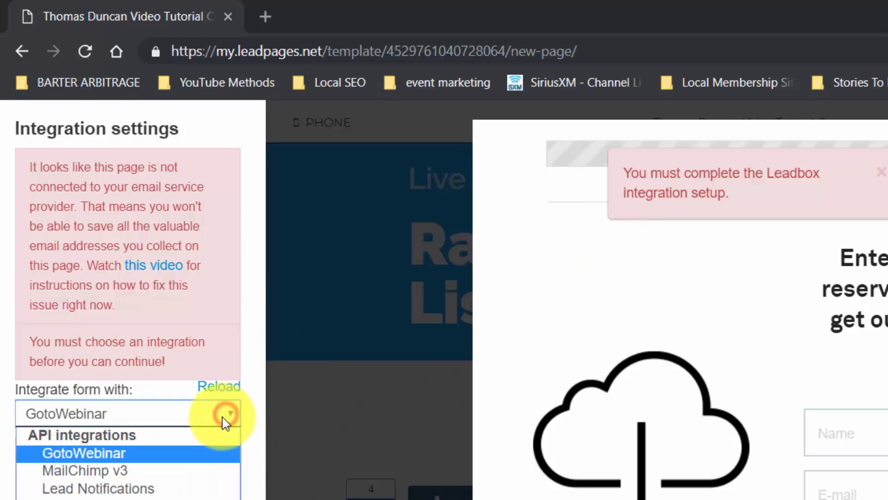
pyautogui.click(195, 469)
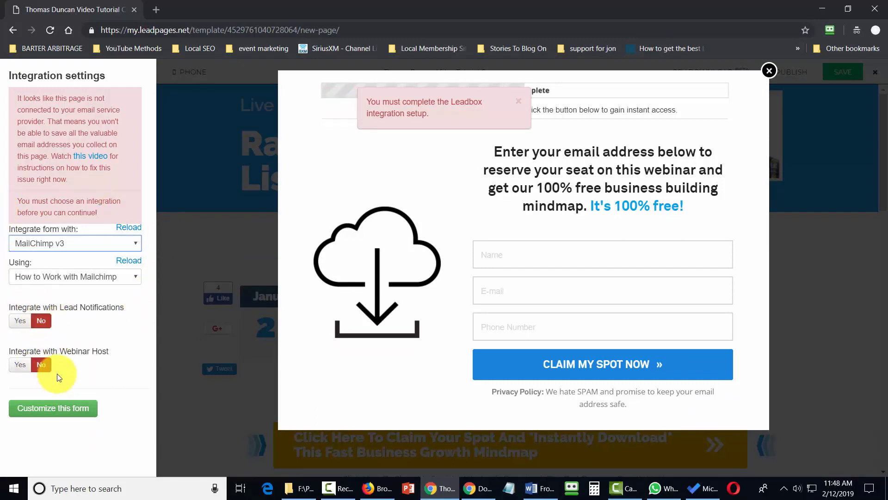
pyautogui.click(57, 414)
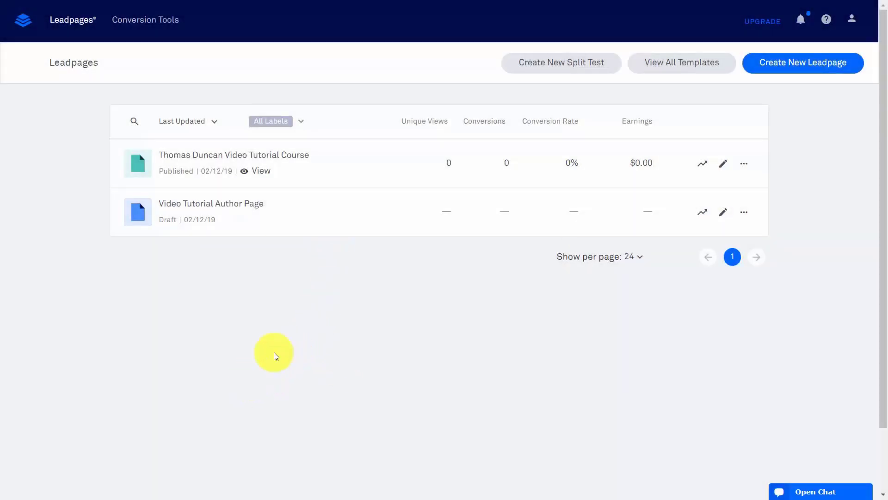
# Create a blank Generate Leads page named with the host's name plus 'Video Tutorials'
pyautogui.click(783, 65)
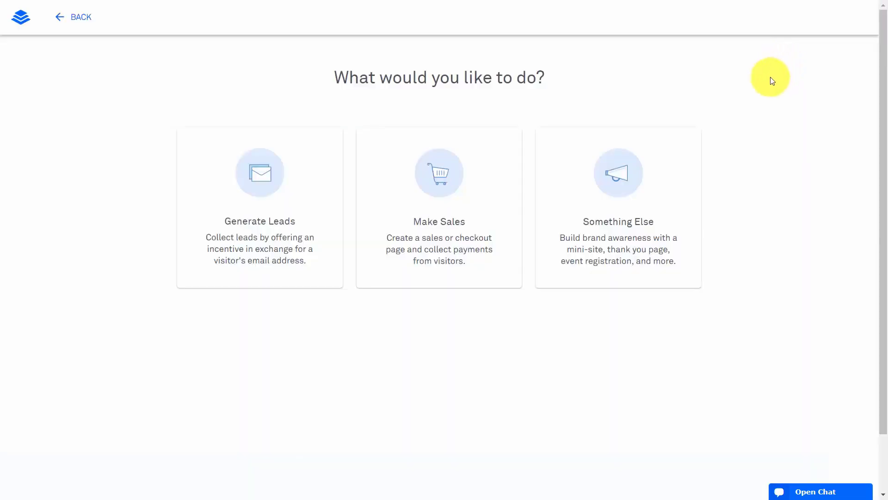
pyautogui.click(262, 173)
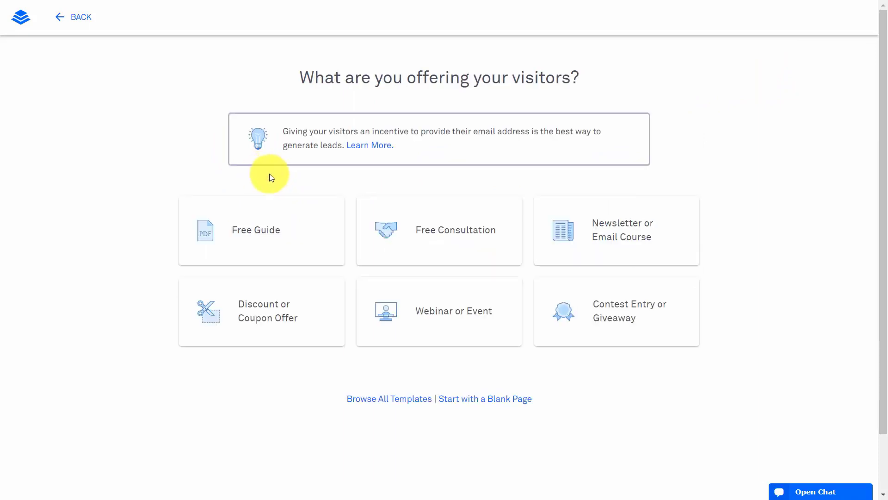
pyautogui.click(467, 403)
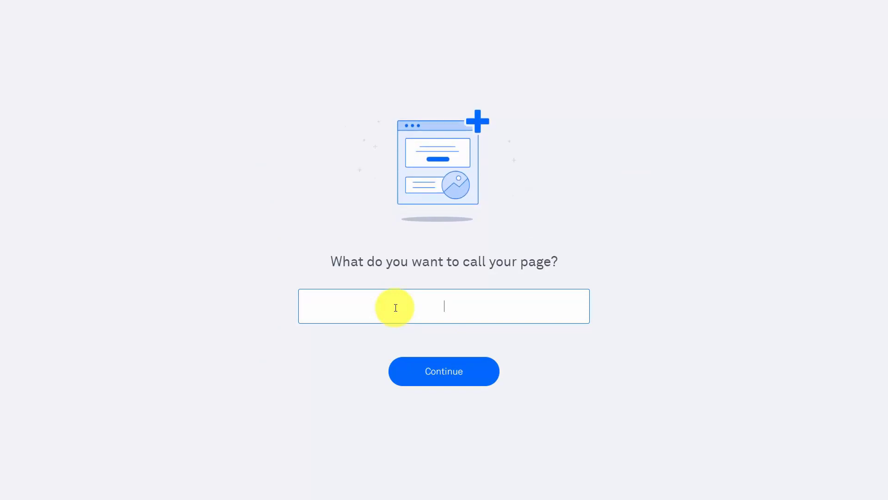
pyautogui.click(442, 376)
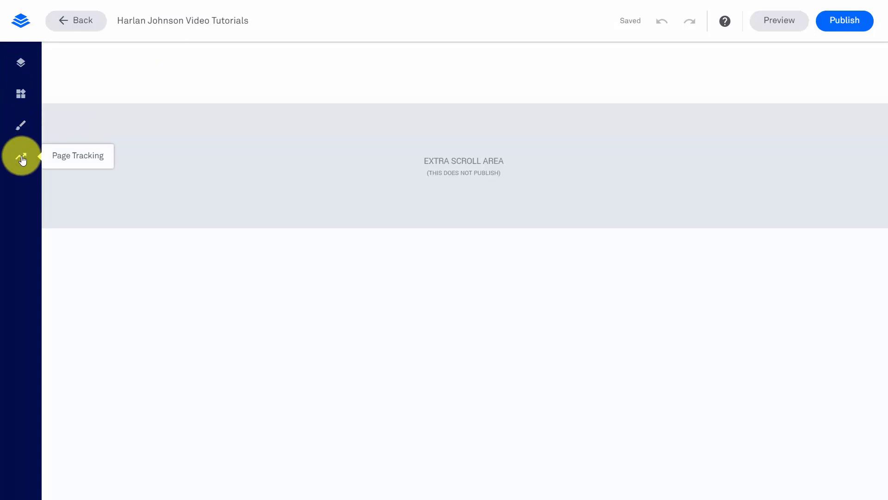
# Add a second column to the Hero's Row 1 and a new Section 1 below the Hero
pyautogui.click(21, 63)
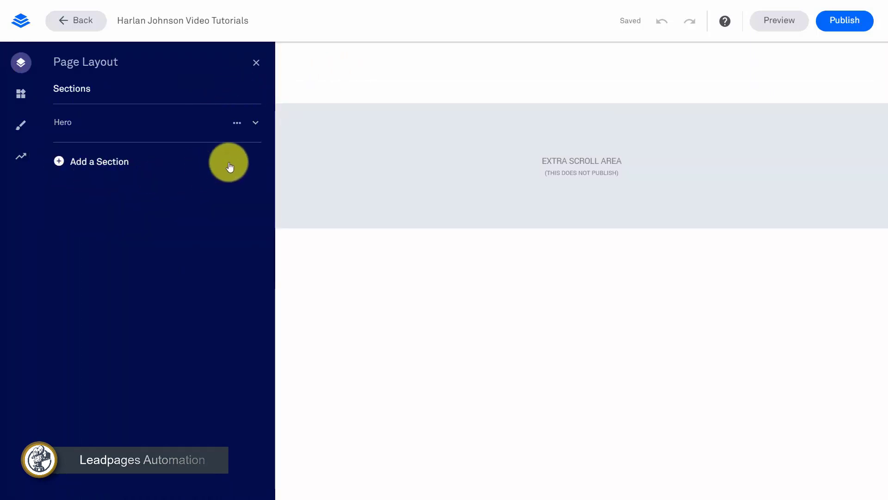
pyautogui.click(254, 125)
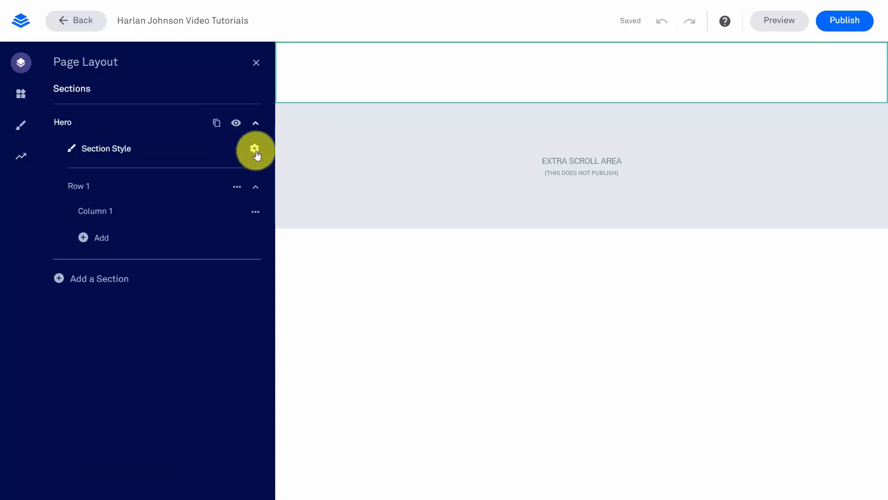
pyautogui.click(82, 238)
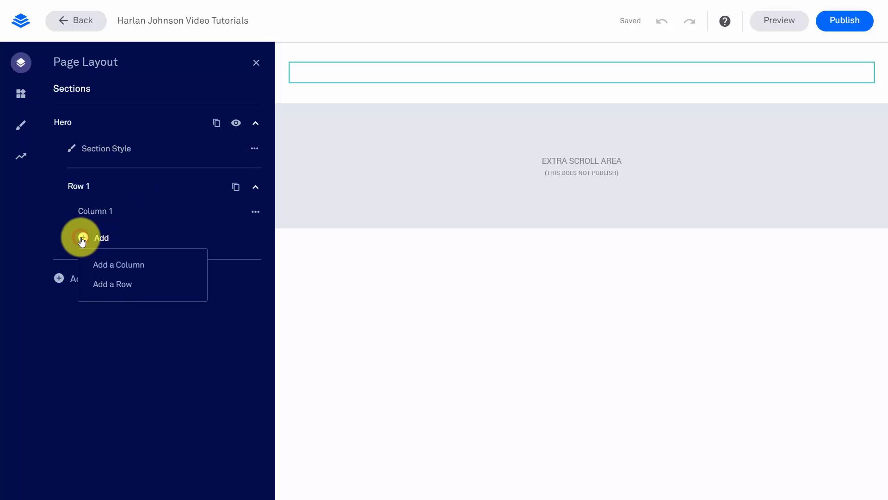
pyautogui.click(134, 270)
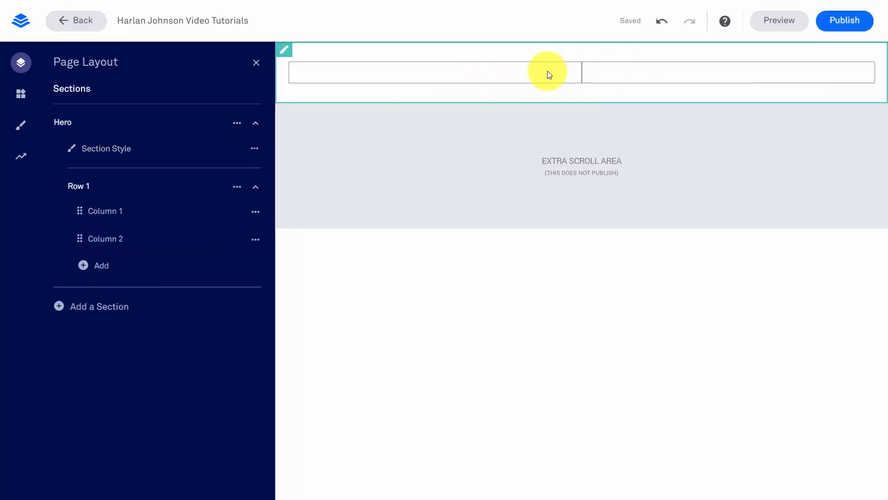
pyautogui.click(59, 307)
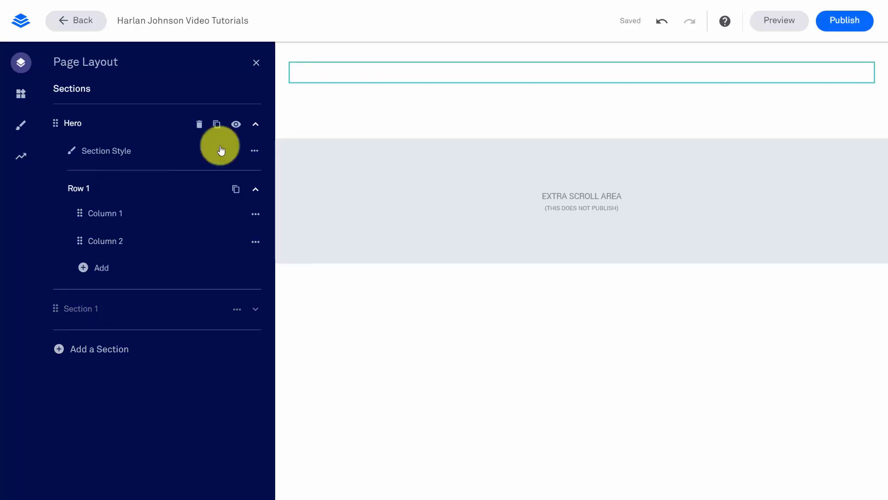
pyautogui.click(23, 97)
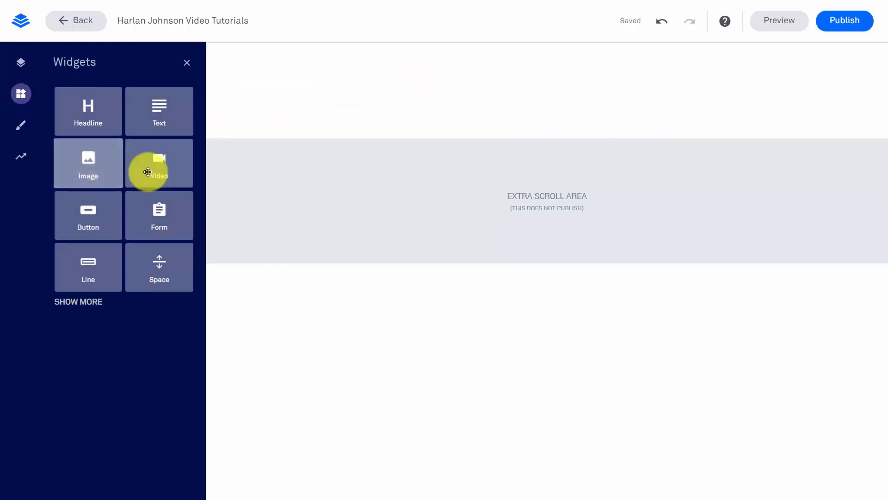
# Place a video and an image in the two Hero columns, with a Sign Up button below
pyautogui.moveTo(153, 168); pyautogui.dragTo(319, 76)
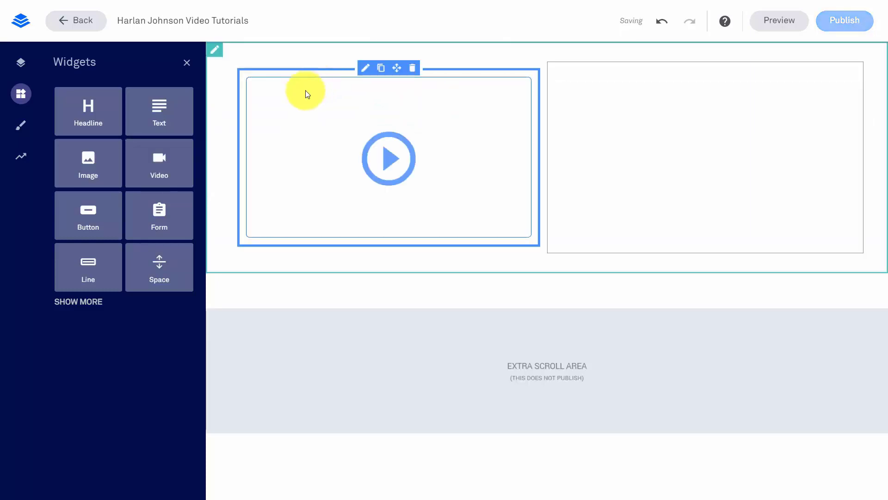
pyautogui.moveTo(89, 167); pyautogui.dragTo(635, 151)
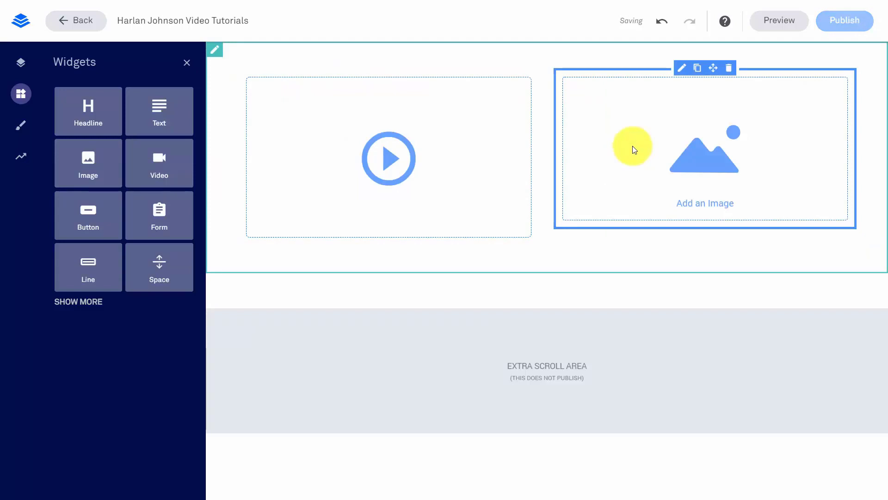
pyautogui.moveTo(76, 223); pyautogui.dragTo(534, 294)
pyautogui.click(534, 293)
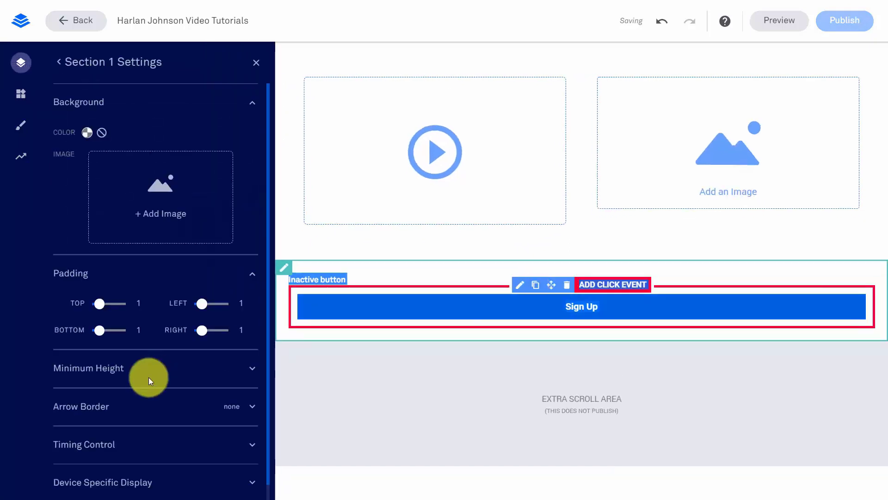
pyautogui.click(59, 64)
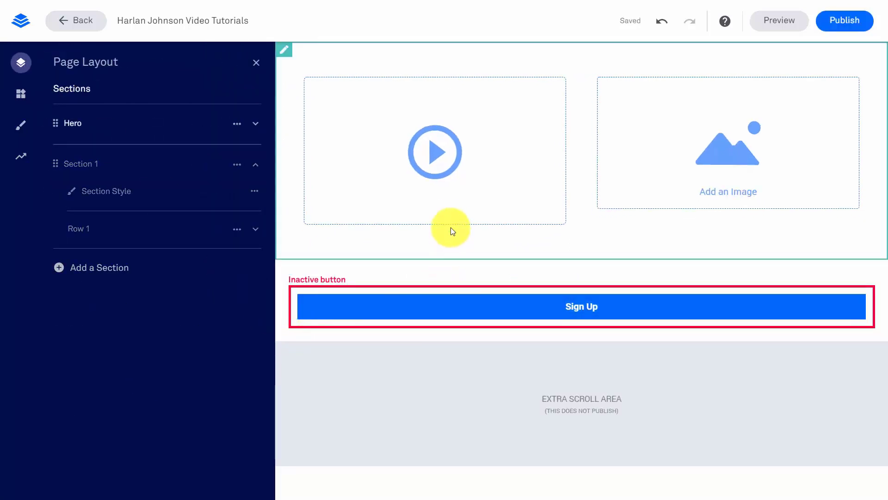
# Review the video embed box and the image's width, alignment and corner styles, then close the side panel
pyautogui.click(450, 210)
pyautogui.click(451, 210)
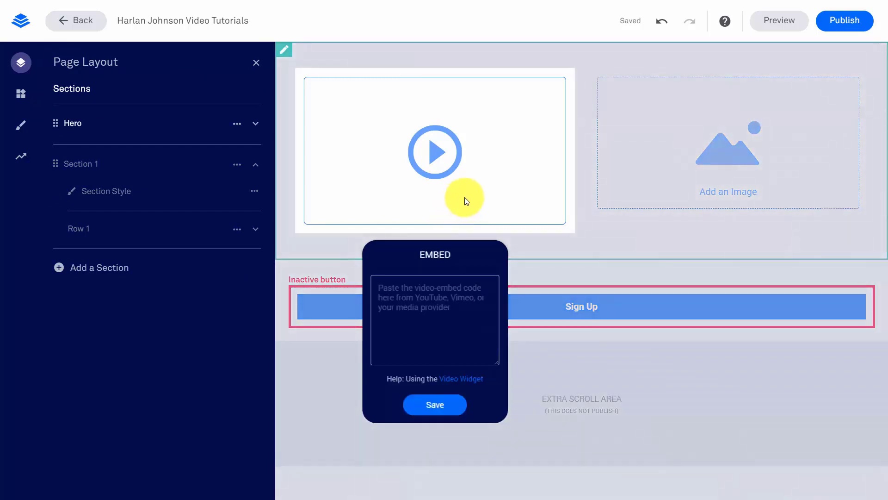
pyautogui.click(474, 110)
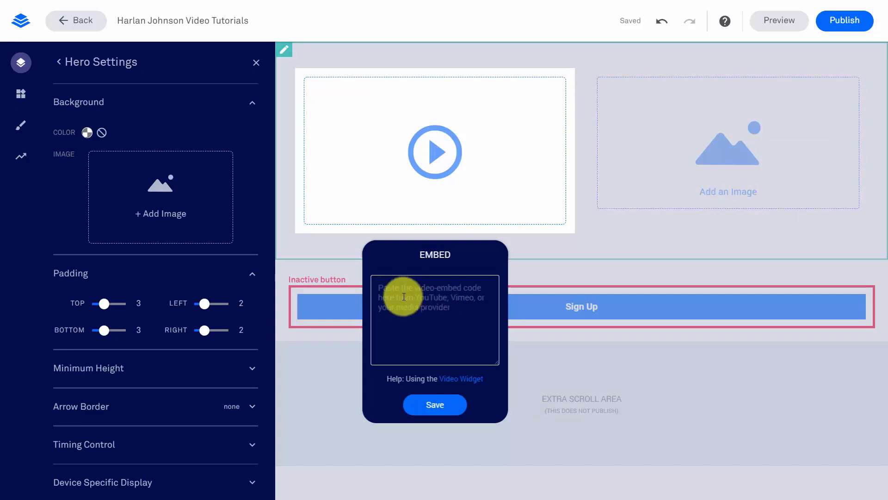
pyautogui.click(728, 170)
pyautogui.click(720, 172)
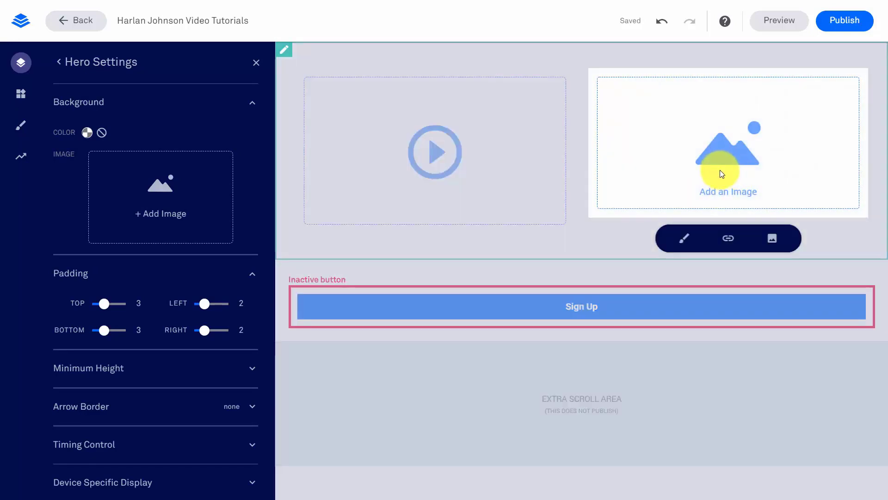
pyautogui.click(684, 240)
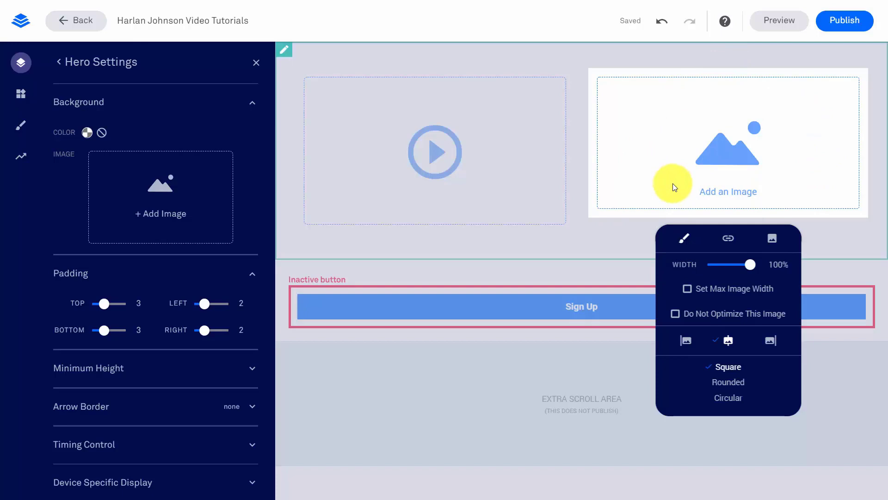
pyautogui.click(60, 64)
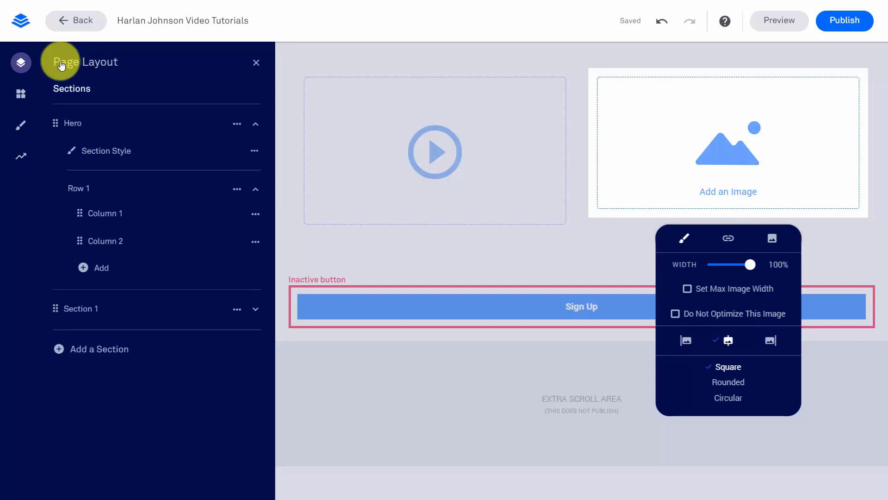
pyautogui.click(256, 63)
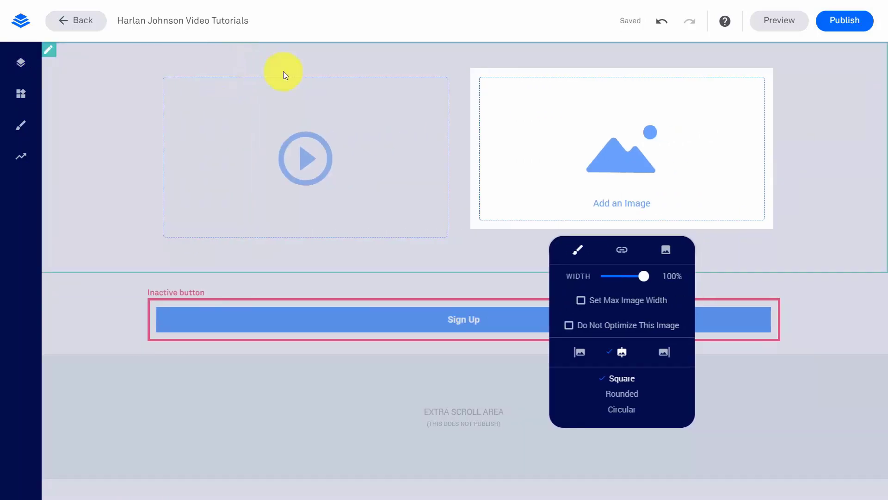
pyautogui.click(19, 126)
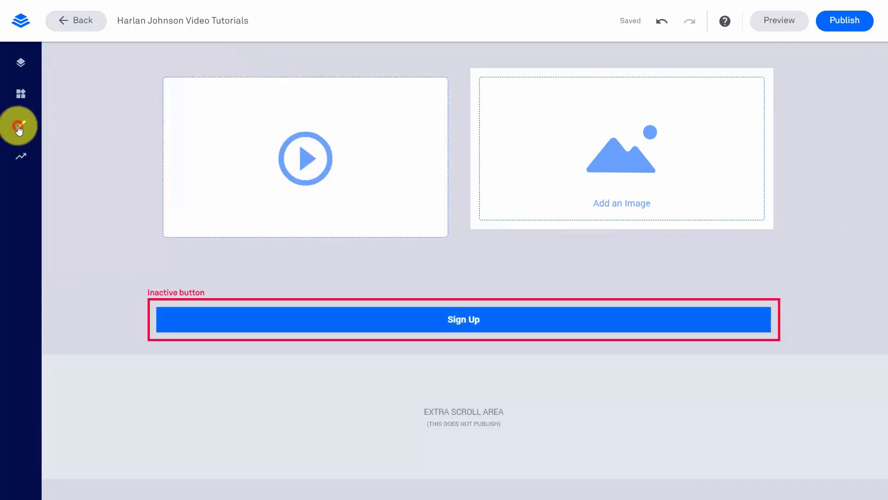
# Review the Page Styles Font Styles, Page Background, Page Width and Favicon settings
pyautogui.click(19, 128)
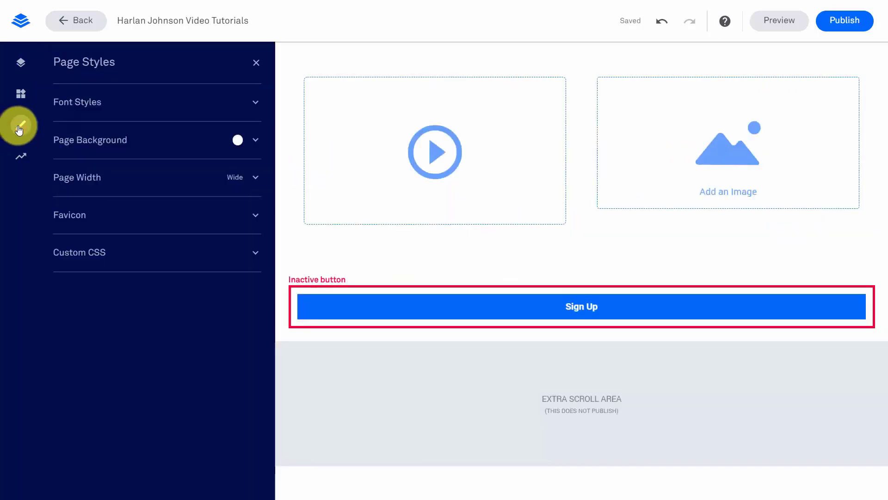
pyautogui.click(255, 102)
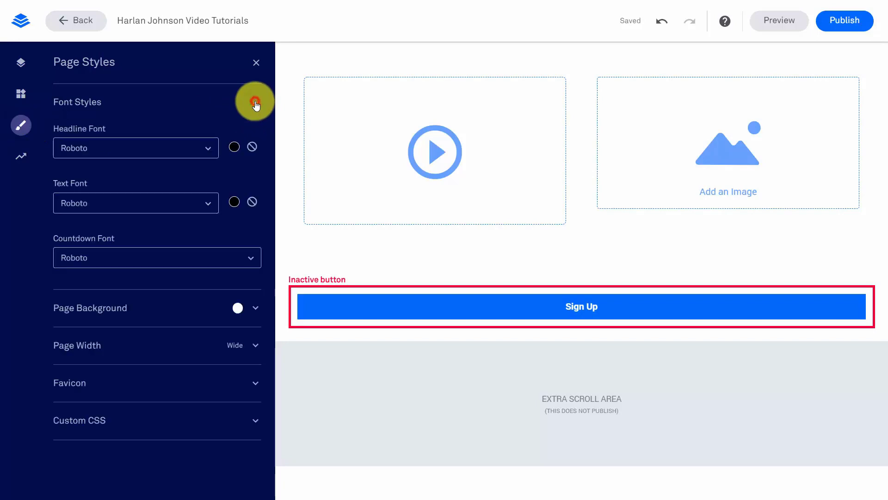
pyautogui.click(255, 102)
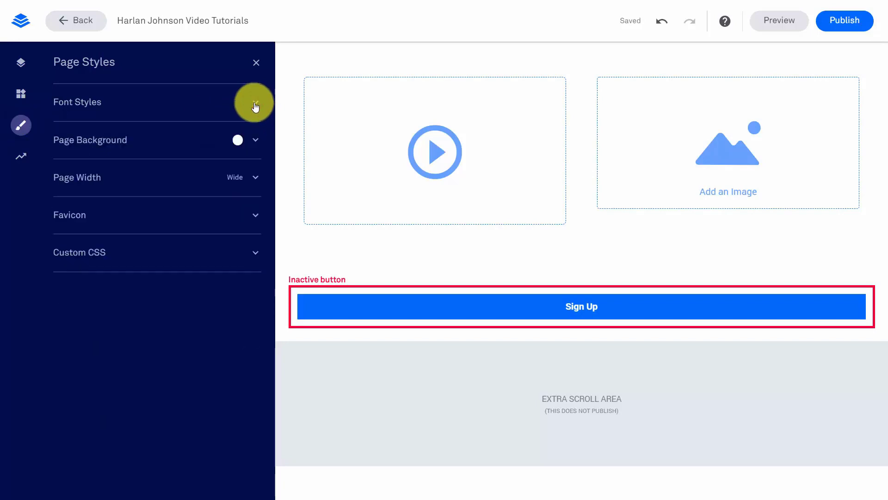
pyautogui.click(256, 142)
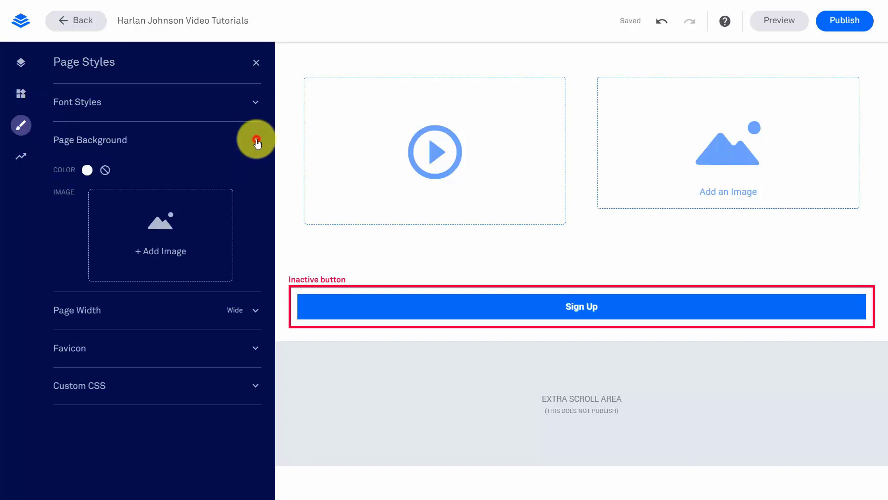
pyautogui.click(256, 140)
pyautogui.click(256, 176)
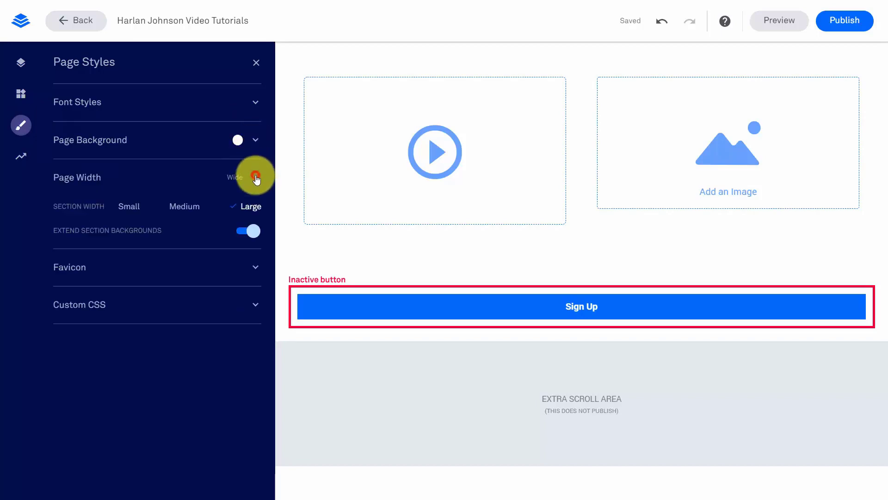
pyautogui.click(255, 176)
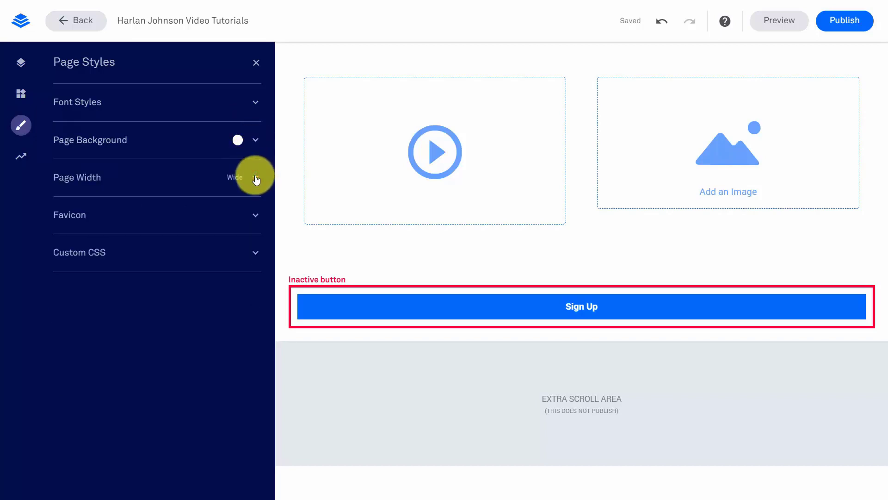
pyautogui.click(256, 216)
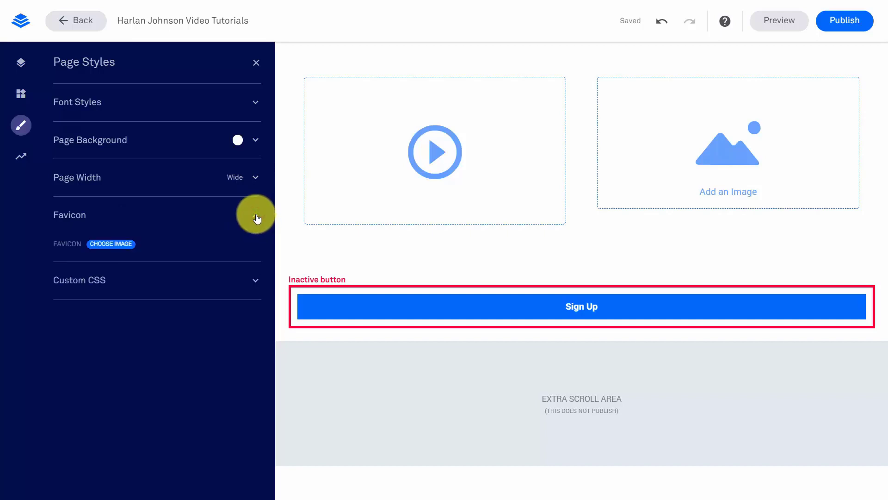
pyautogui.click(256, 216)
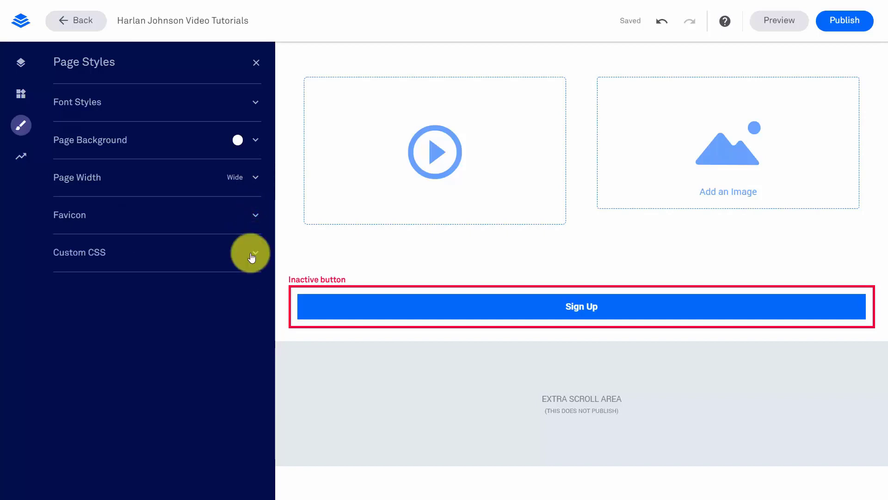
# Review the Page Tracking SEO, Facebook and Analytics tabs, then select the video and image blocks
pyautogui.click(21, 158)
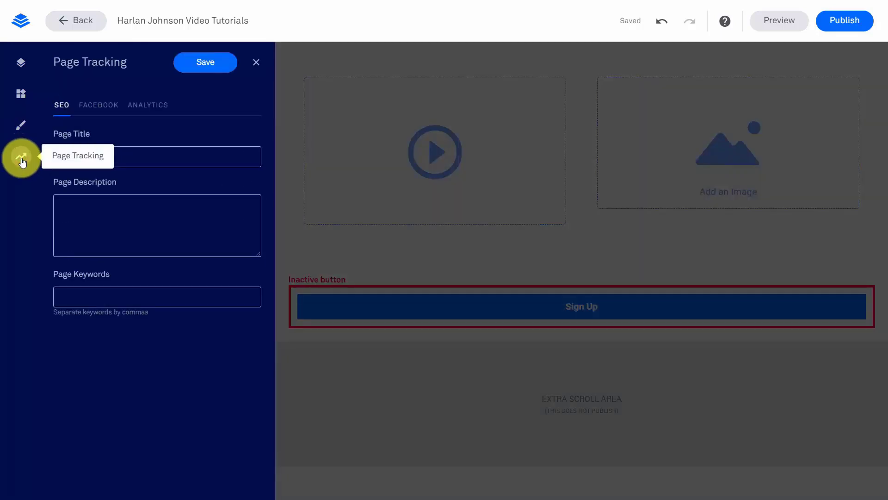
pyautogui.click(127, 227)
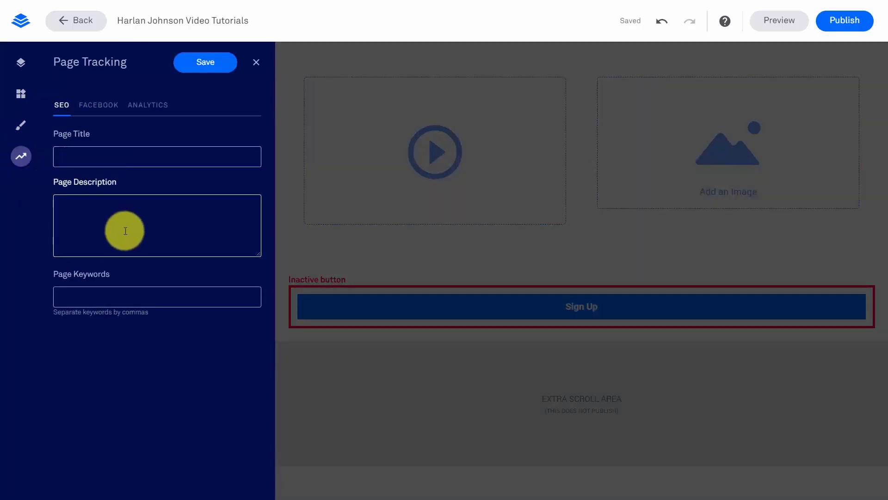
pyautogui.click(103, 109)
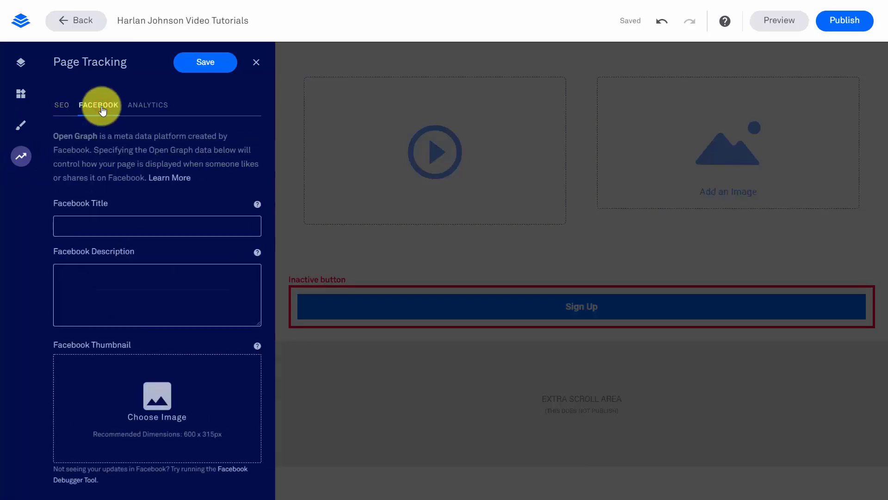
pyautogui.click(141, 110)
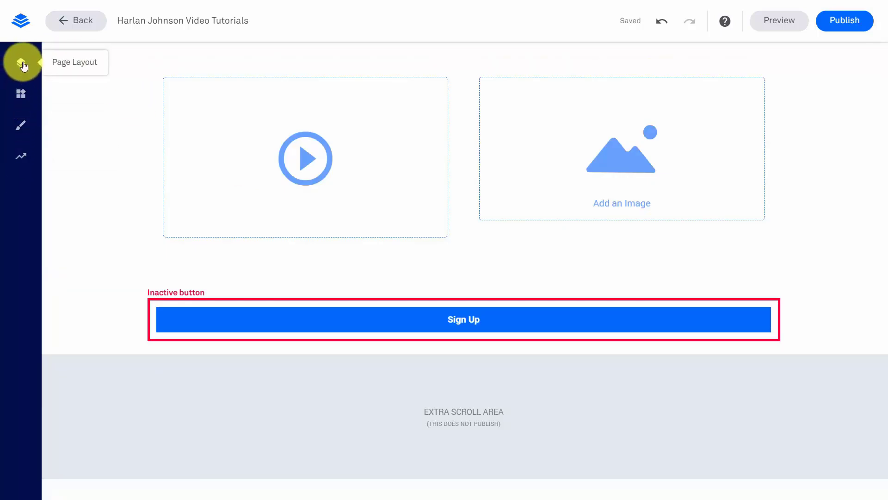
pyautogui.click(250, 122)
pyautogui.click(481, 186)
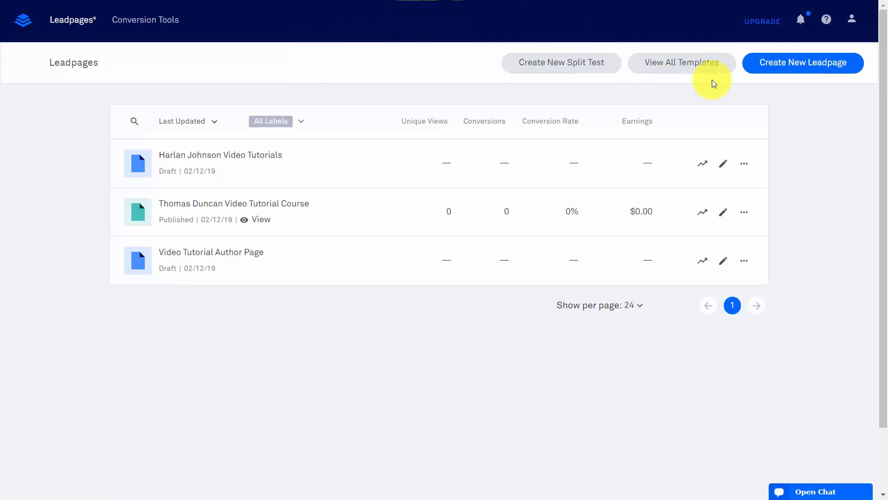
# Create a Generate Leads newsletter page from the white-card Six Mint layout and confirm its name
pyautogui.click(789, 64)
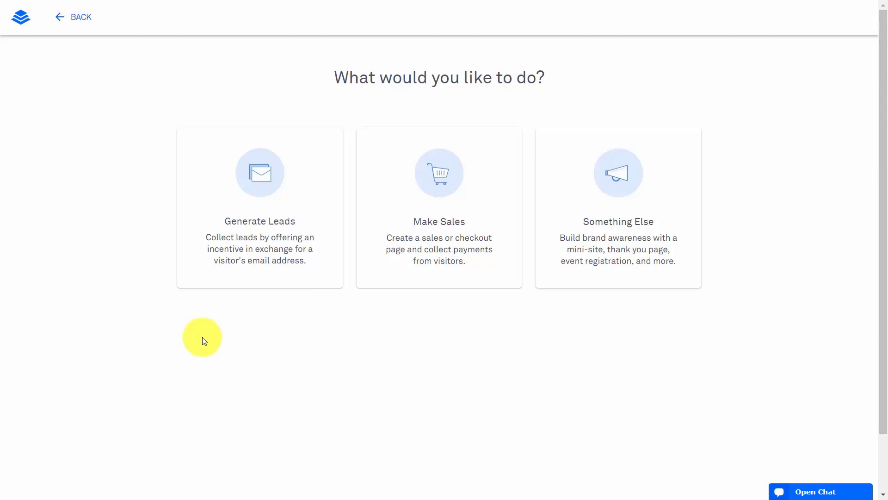
pyautogui.click(265, 182)
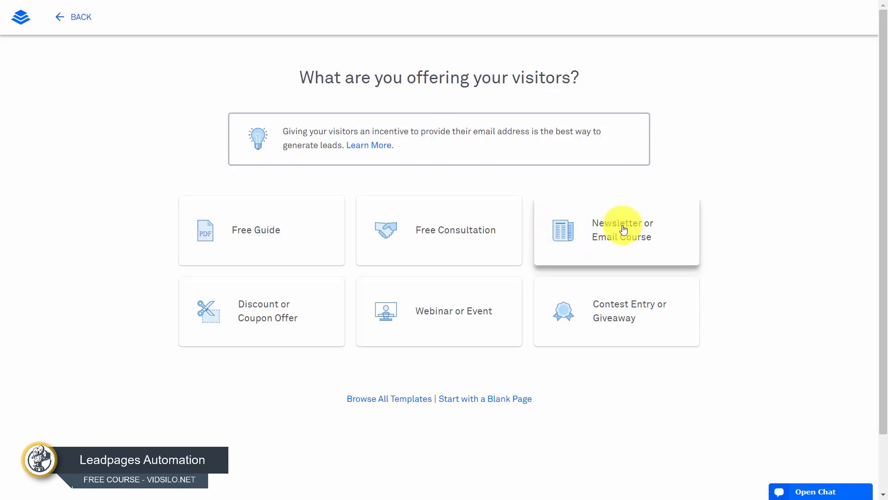
pyautogui.click(602, 228)
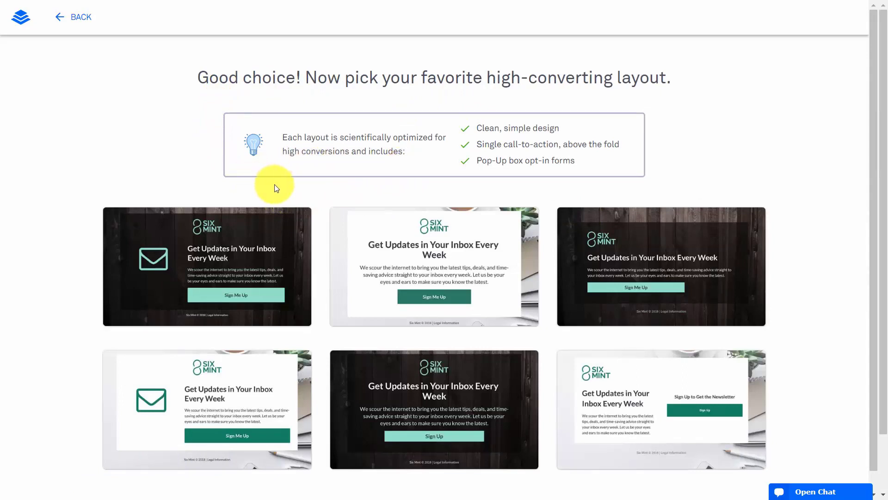
pyautogui.scroll(-1, 274, 184)
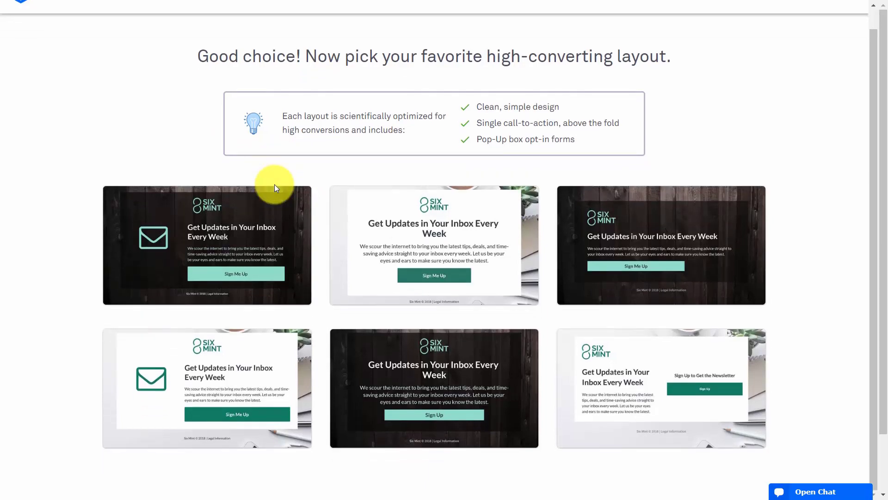
pyautogui.scroll(1, 275, 184)
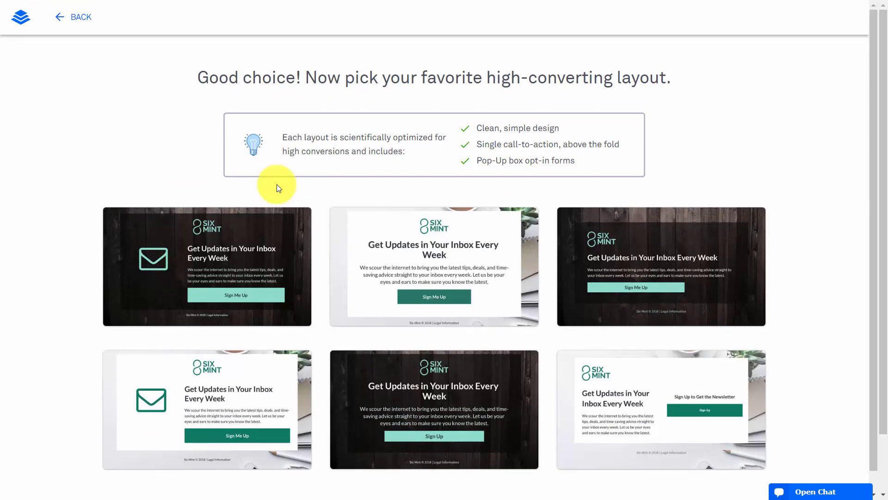
pyautogui.click(433, 256)
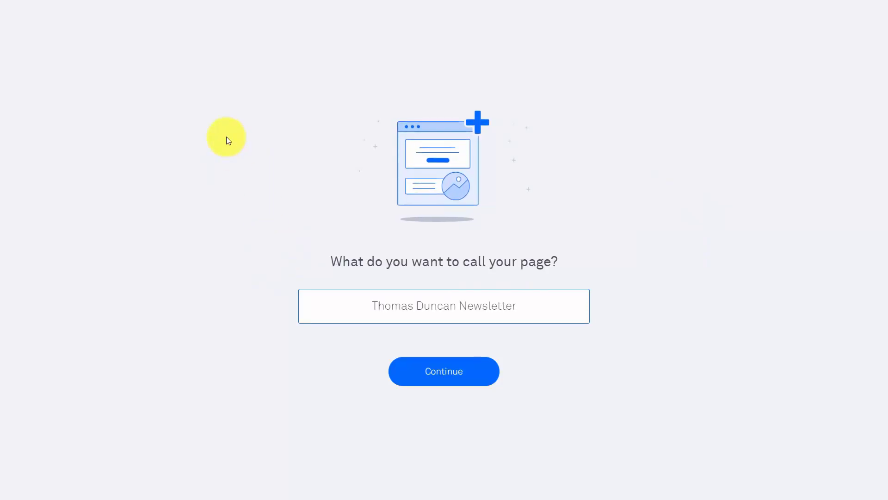
pyautogui.click(443, 376)
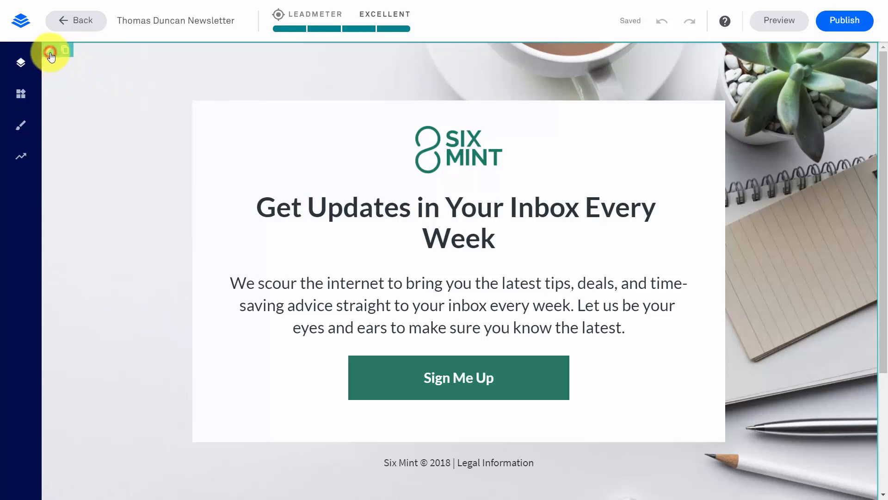
# Use the Bitcoin picture as section background and replace the Six Mint logo with qrcode.png
pyautogui.click(50, 52)
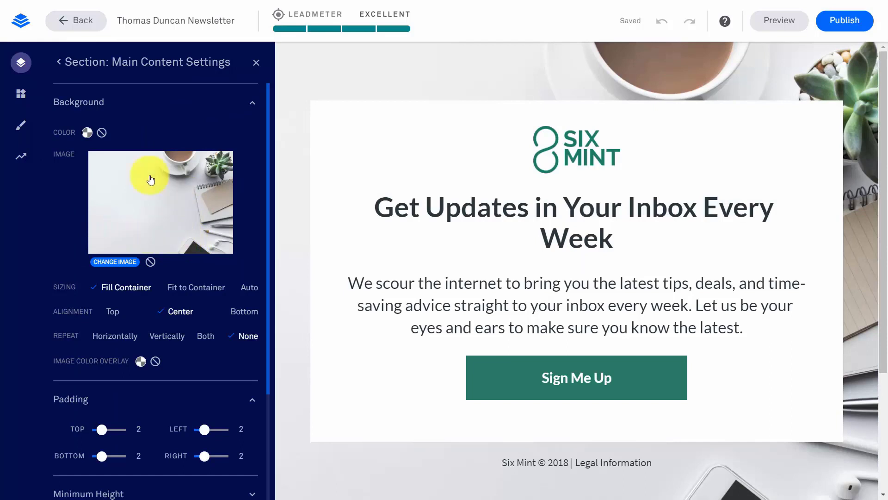
pyautogui.click(114, 261)
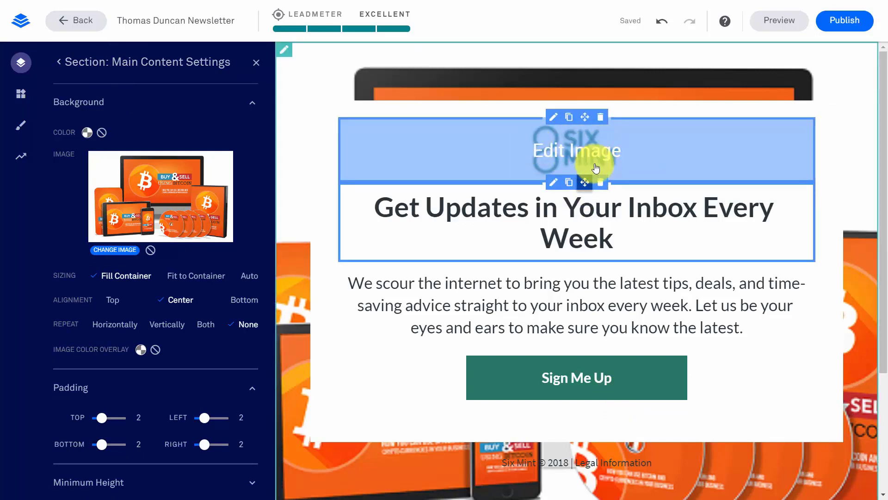
pyautogui.click(554, 118)
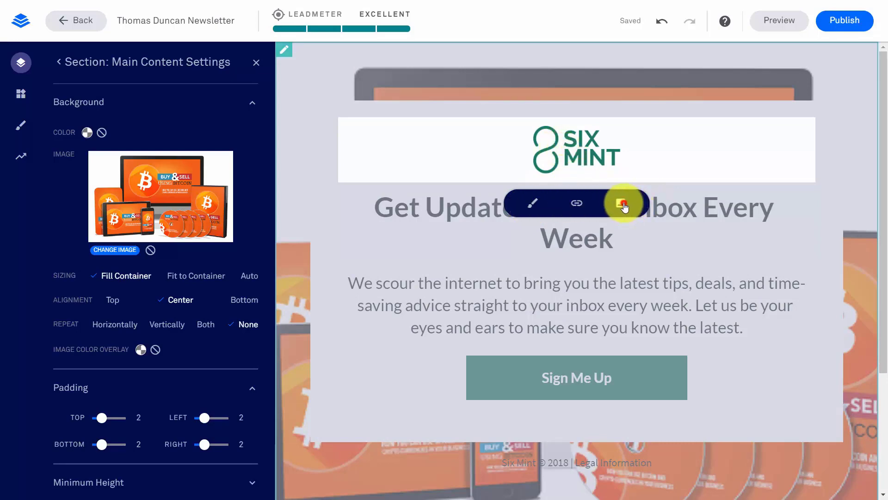
pyautogui.click(623, 204)
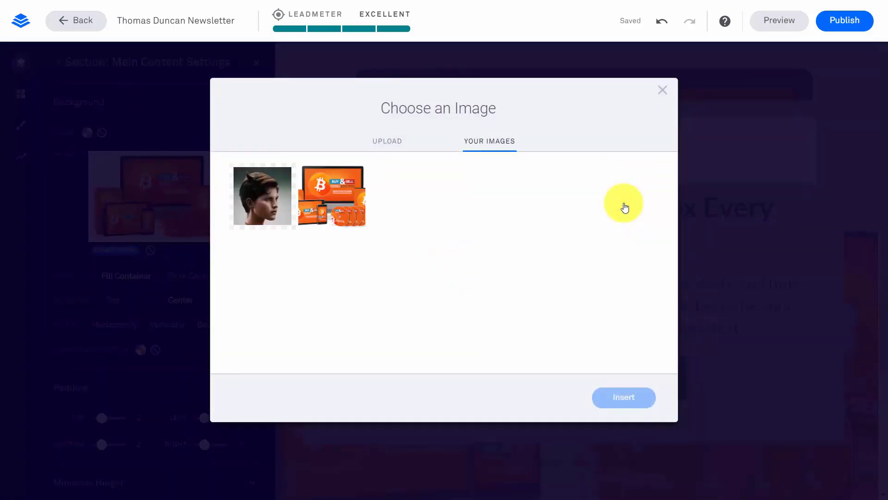
pyautogui.click(389, 141)
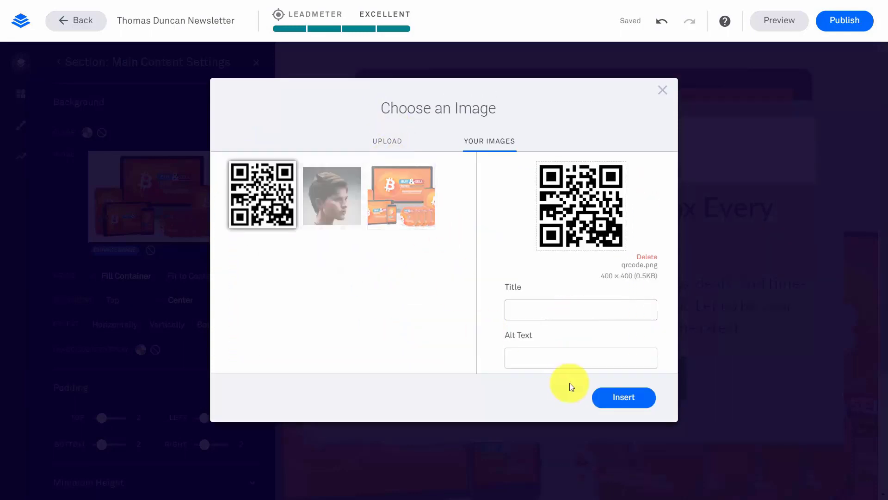
pyautogui.click(619, 398)
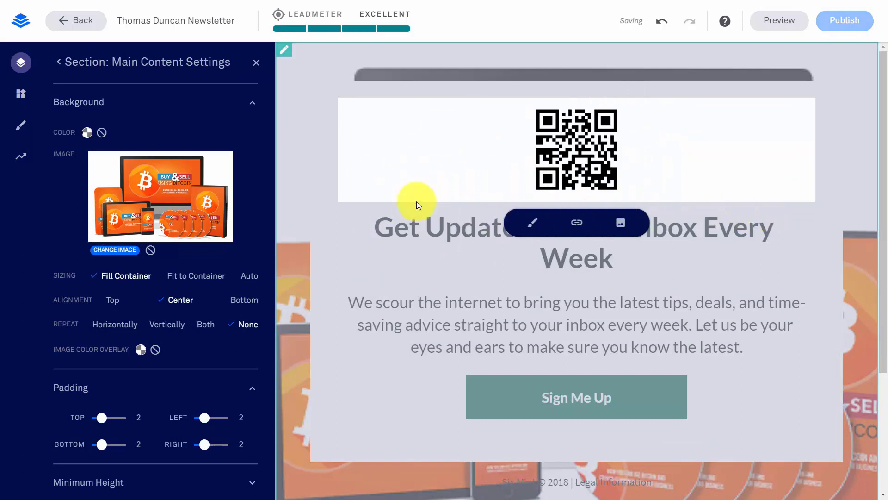
pyautogui.click(361, 235)
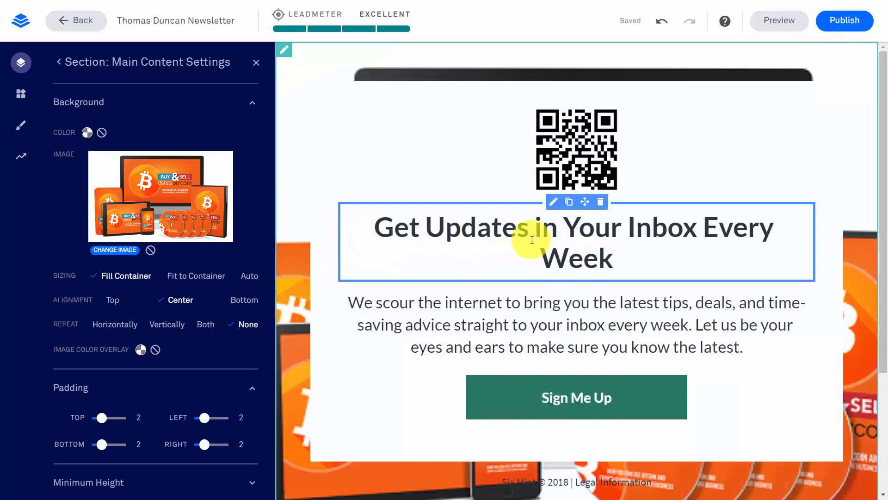
# Change the headline to 'Get Free Video Tutorials' and paste the tutorial blurb as the paragraph
pyautogui.doubleClick(506, 233)
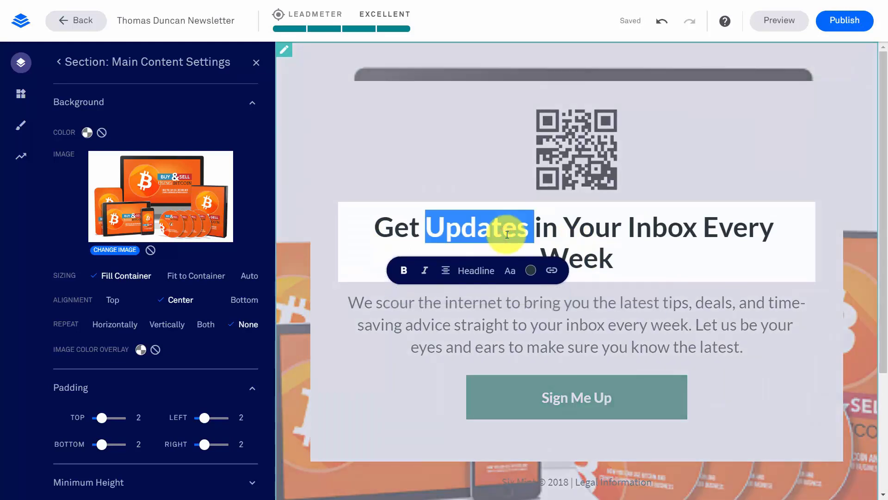
pyautogui.click(544, 231)
pyautogui.doubleClick(540, 229)
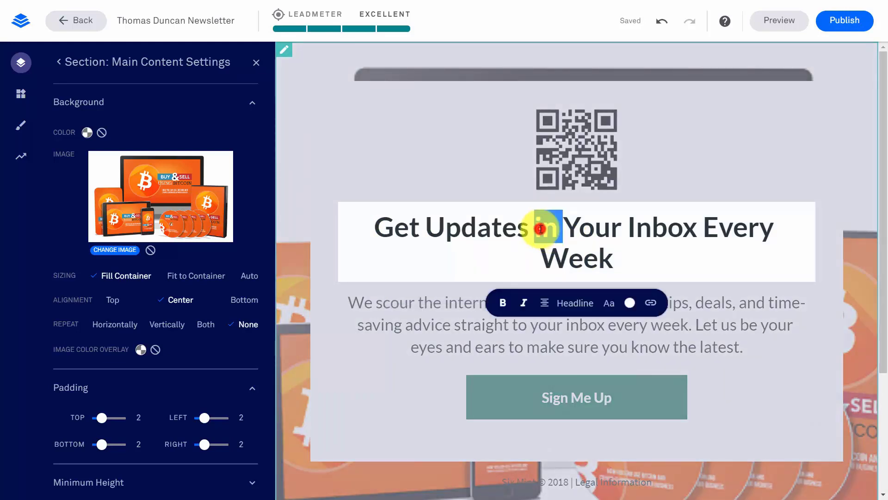
pyautogui.tripleClick(541, 229)
pyautogui.write('Get Free Video Tutorials')
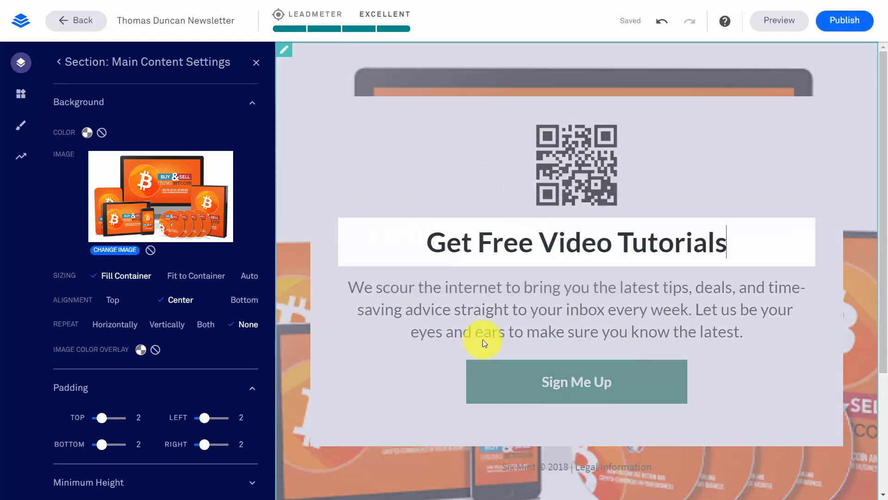
pyautogui.click(484, 314)
pyautogui.tripleClick(484, 310)
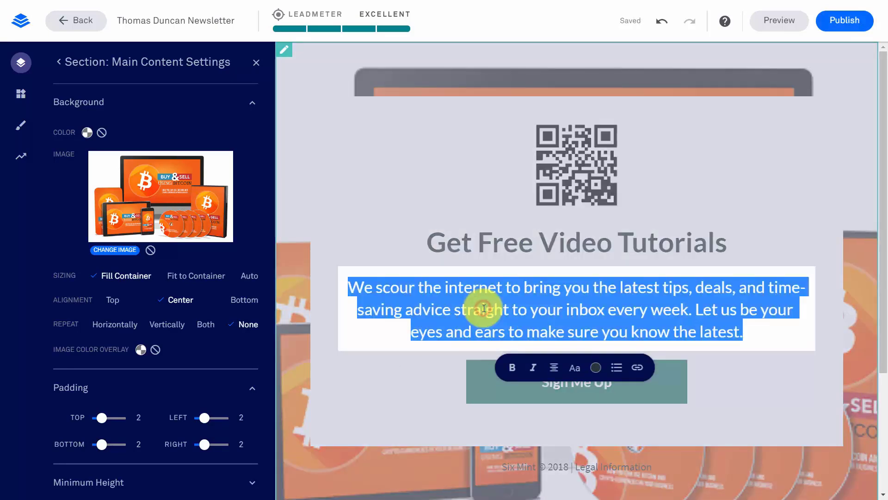
pyautogui.write('We will give you the best in technical tutorials')
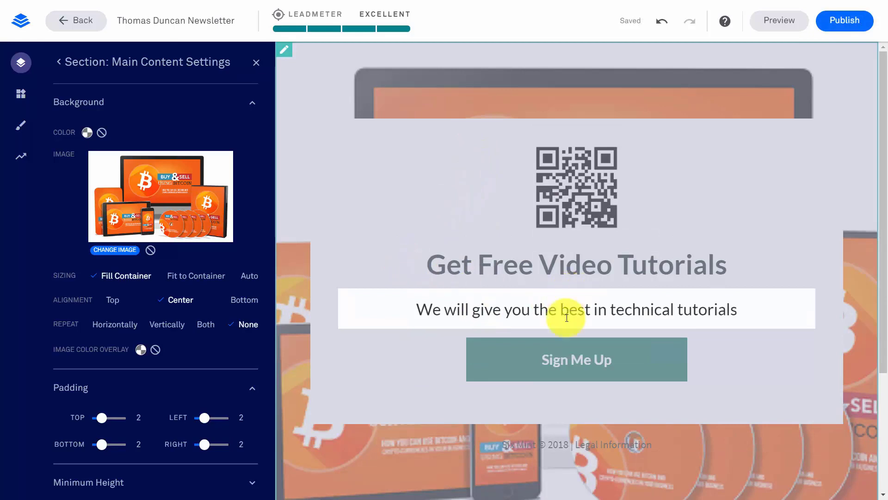
# Check the 'Give Me the Videos' button's link and open its linked pop-up
pyautogui.click(526, 356)
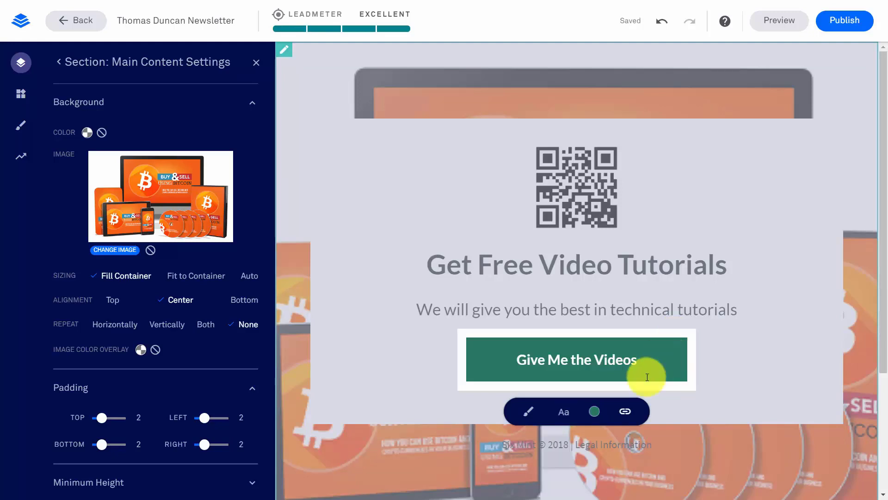
pyautogui.click(626, 411)
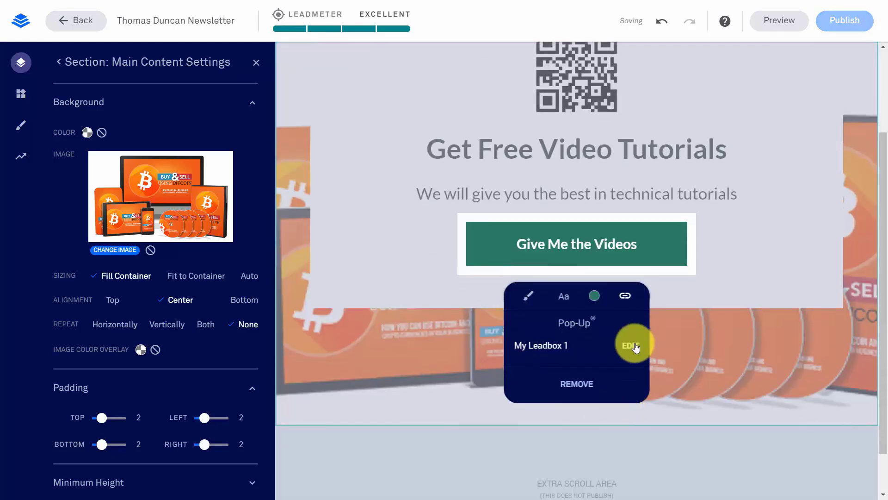
pyautogui.click(635, 346)
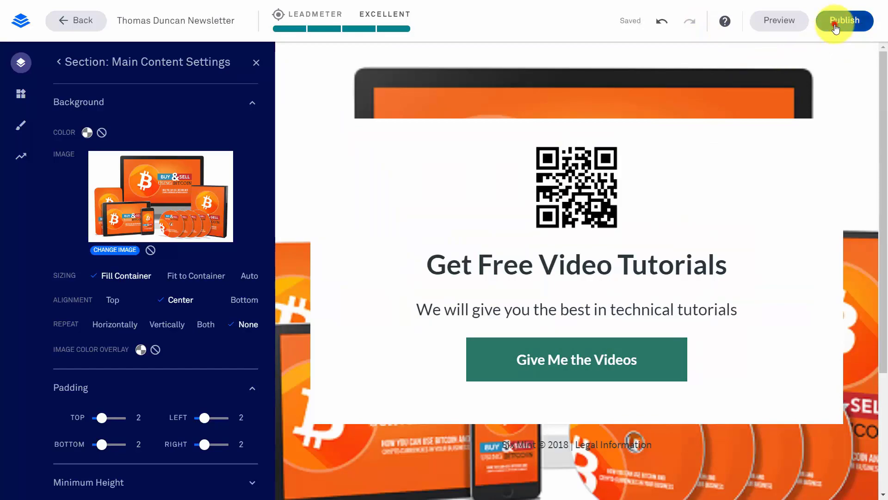
# Publish the newsletter page, view it live, then start a new Generate Leads page
pyautogui.click(835, 27)
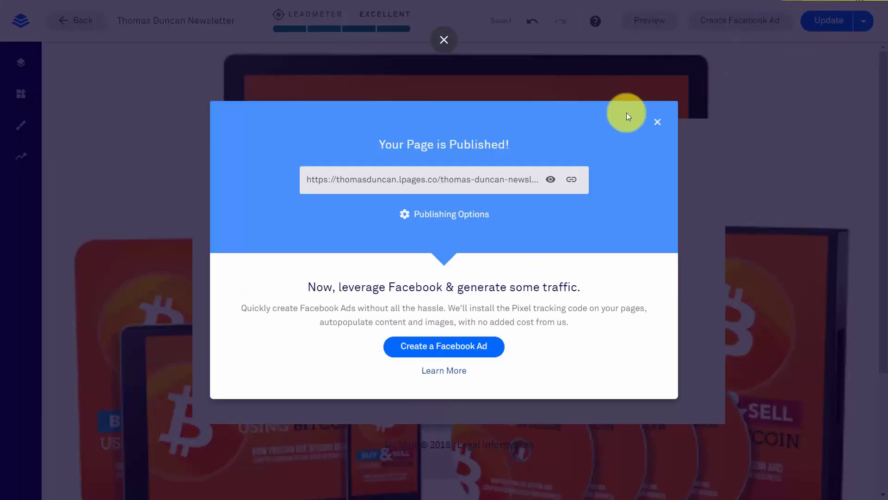
pyautogui.click(550, 182)
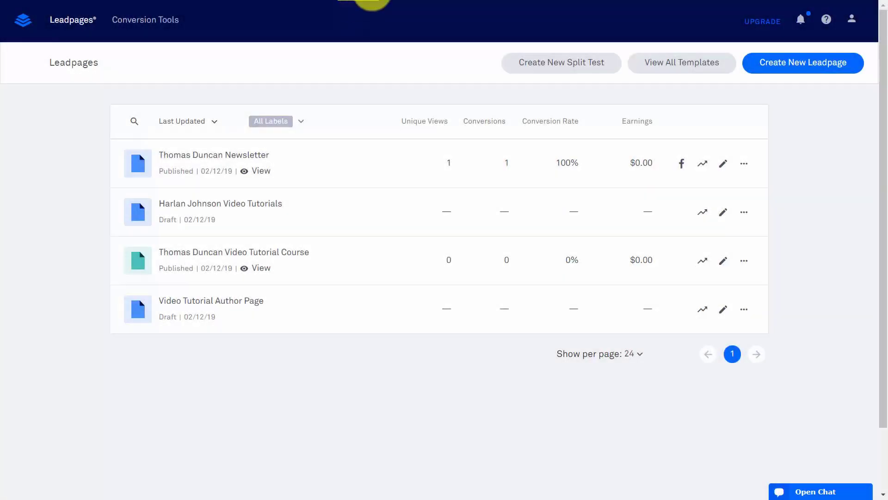
pyautogui.click(789, 67)
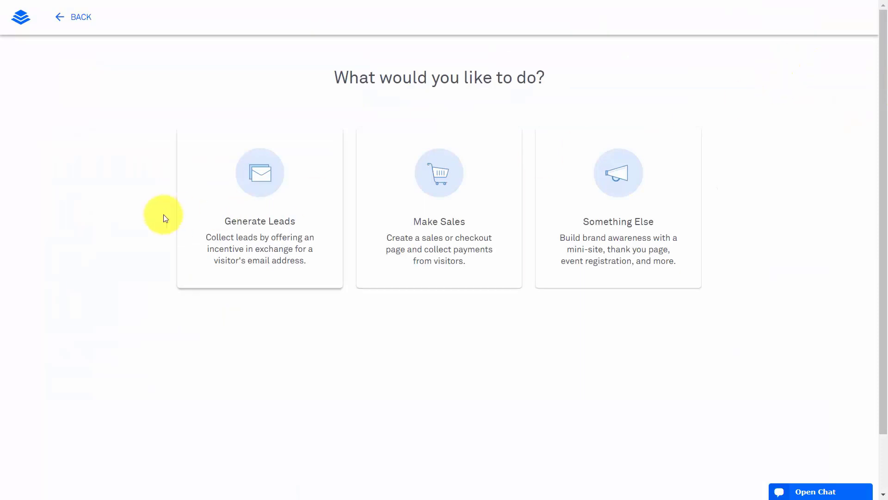
pyautogui.click(261, 182)
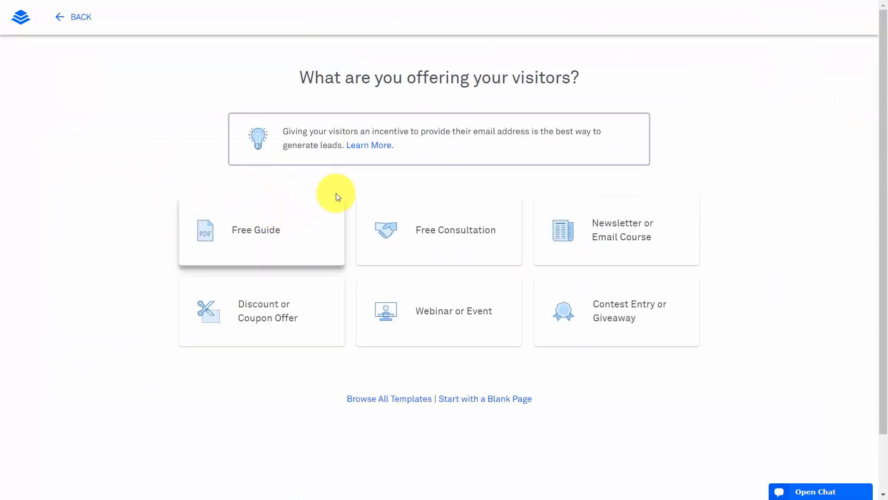
# Choose the Free Guide offer and the dark wood-background layout
pyautogui.click(257, 234)
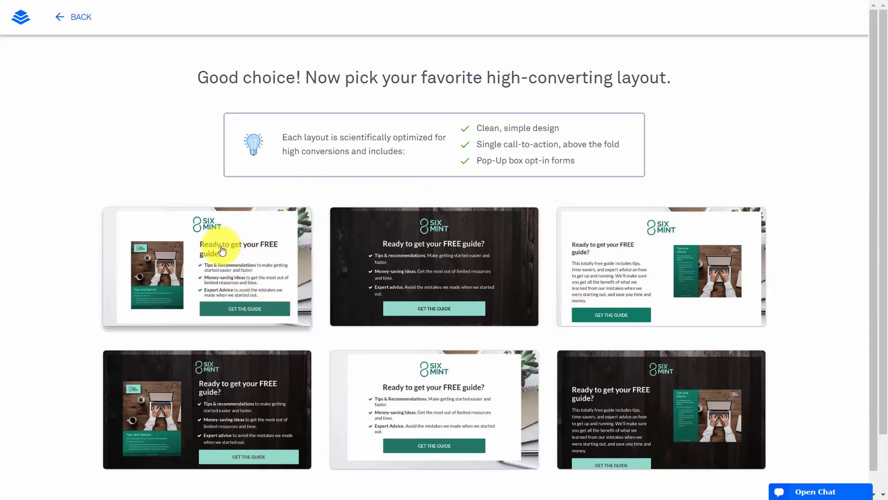
pyautogui.click(432, 264)
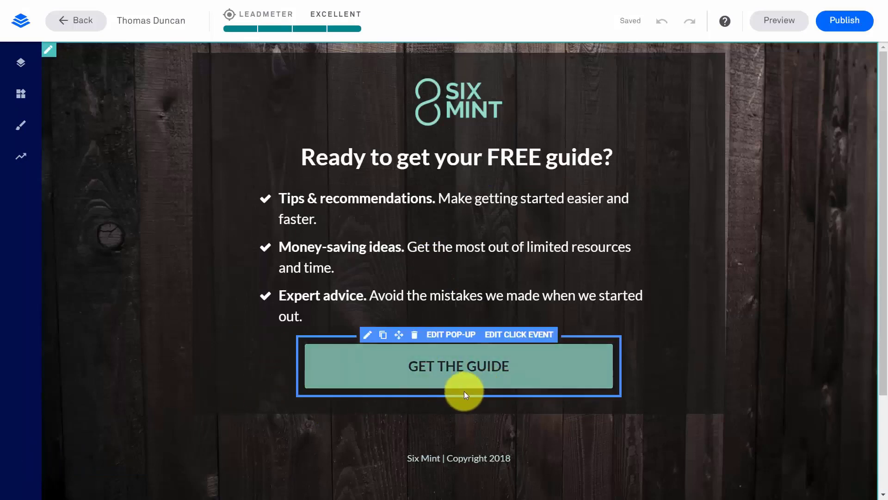
# Open My Leadbox 1, the pop-up linked to the GET THE GUIDE button's click event
pyautogui.click(509, 339)
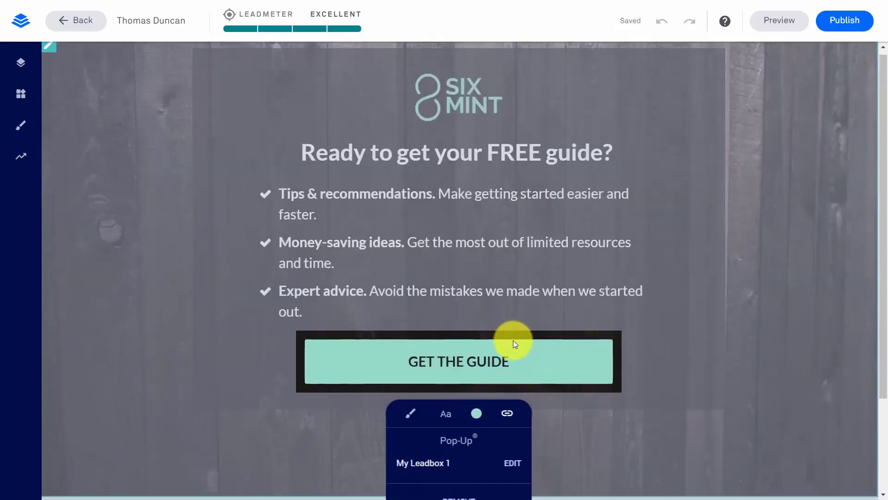
pyautogui.scroll(-3, 512, 339)
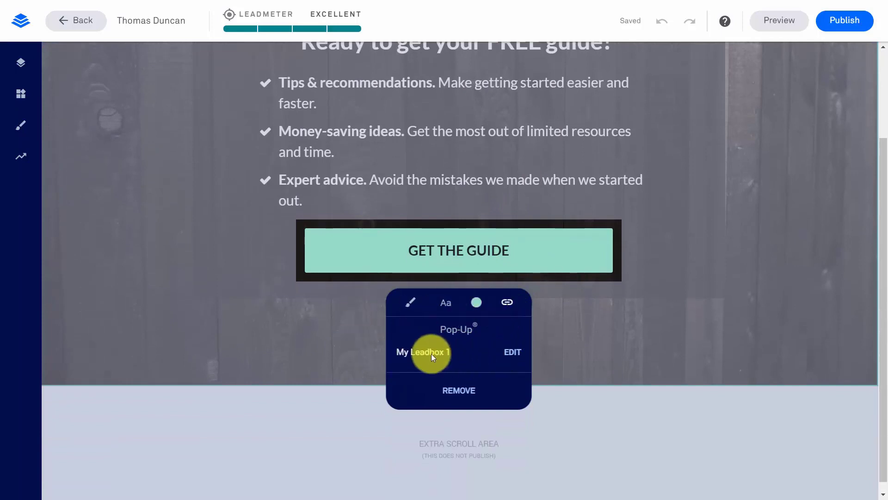
pyautogui.click(511, 354)
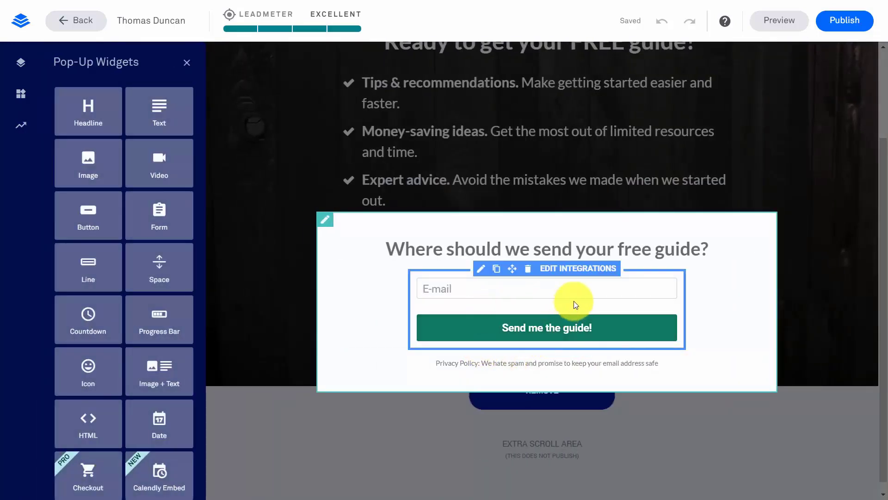
# Add a MailChimp integration to the pop-up form and rename it for the video tutorial guide
pyautogui.click(571, 273)
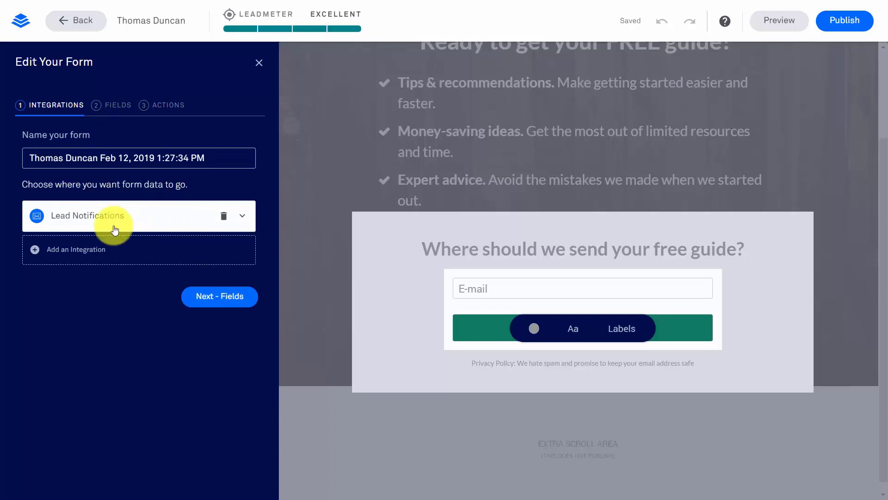
pyautogui.click(31, 248)
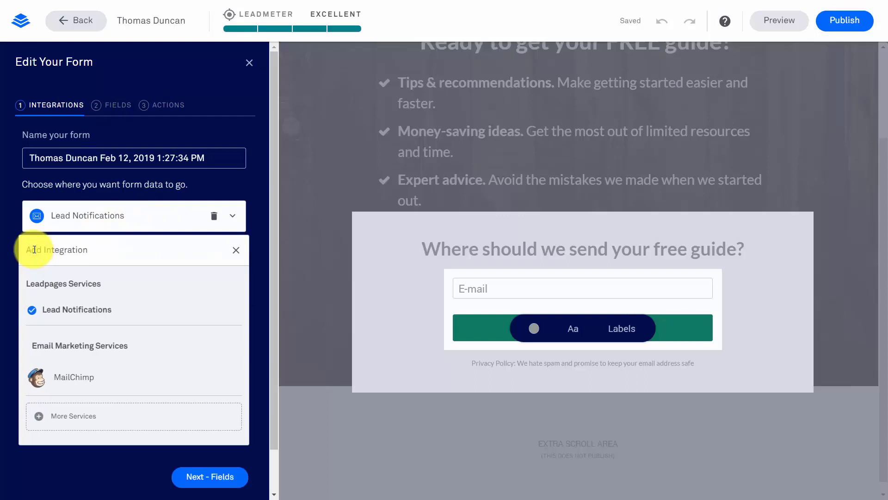
pyautogui.click(81, 380)
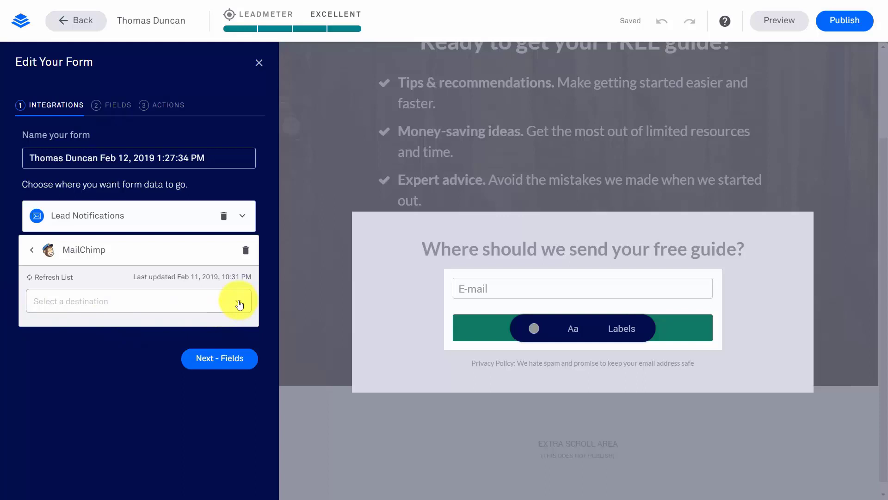
pyautogui.click(98, 362)
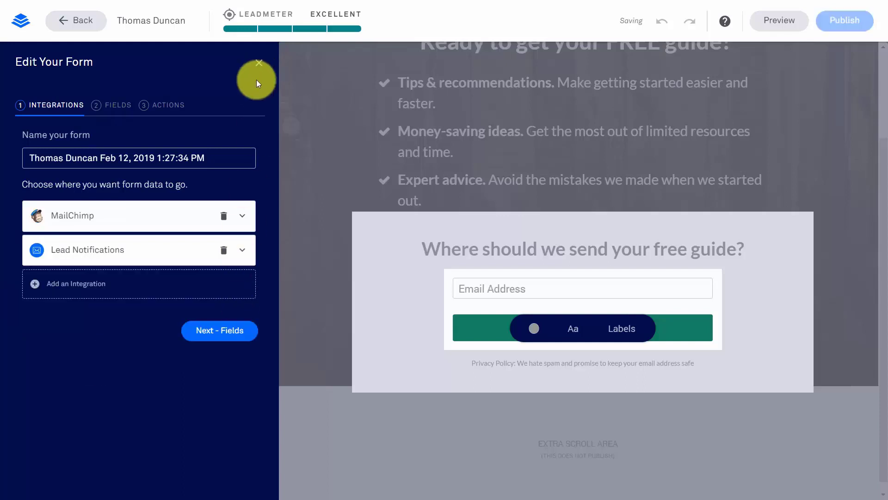
pyautogui.doubleClick(210, 157)
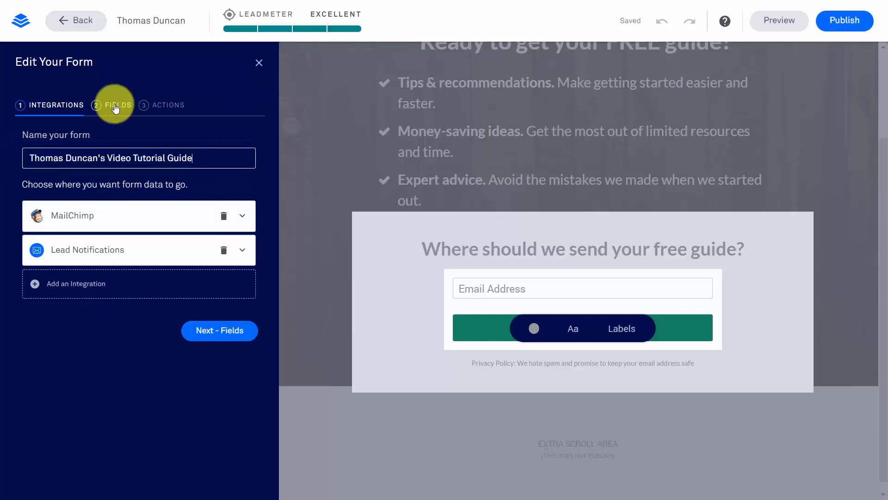
pyautogui.click(114, 106)
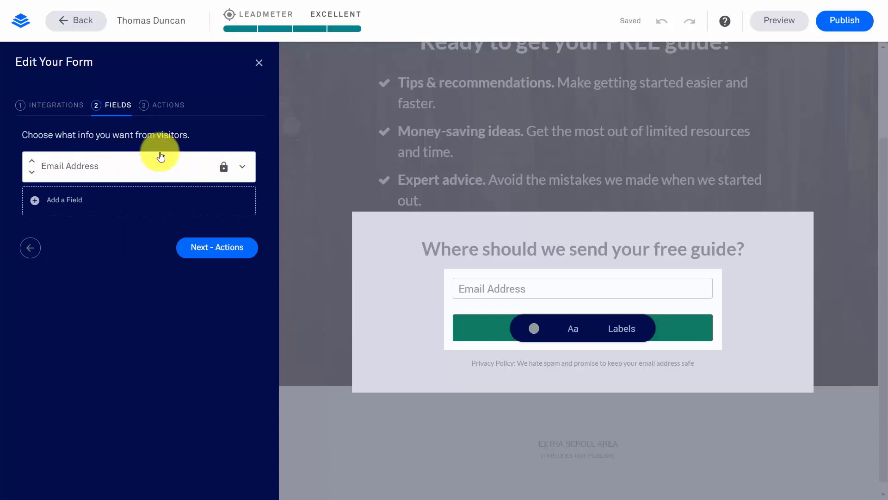
pyautogui.click(173, 106)
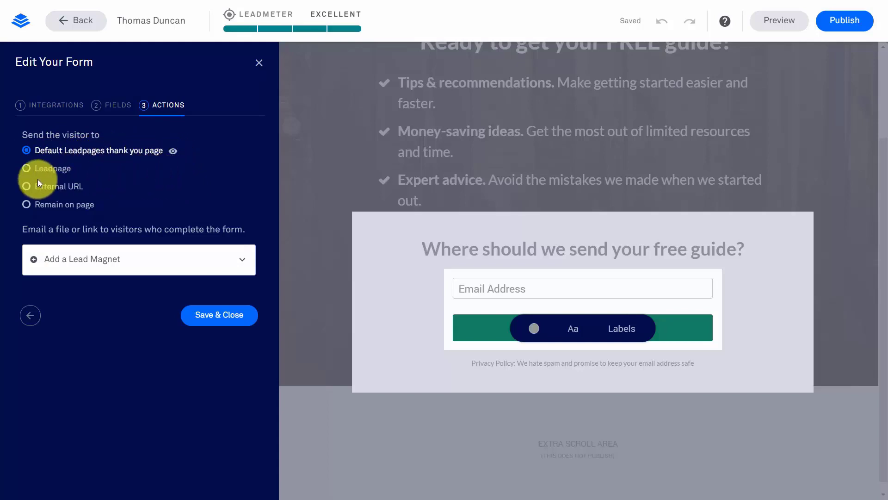
pyautogui.click(26, 187)
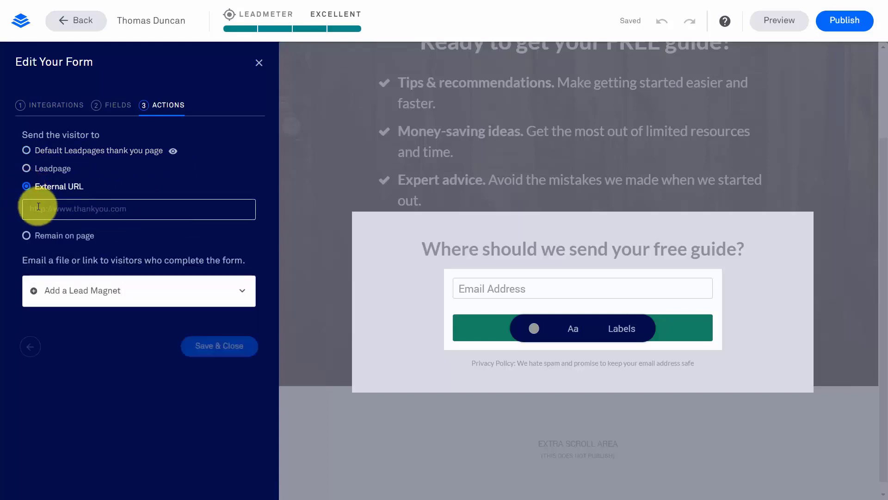
pyautogui.write('http://haon.biz')
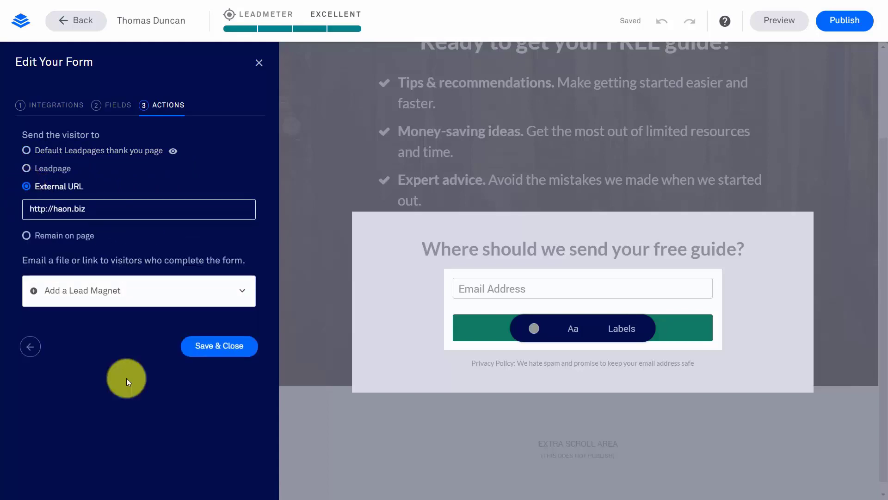
pyautogui.click(242, 291)
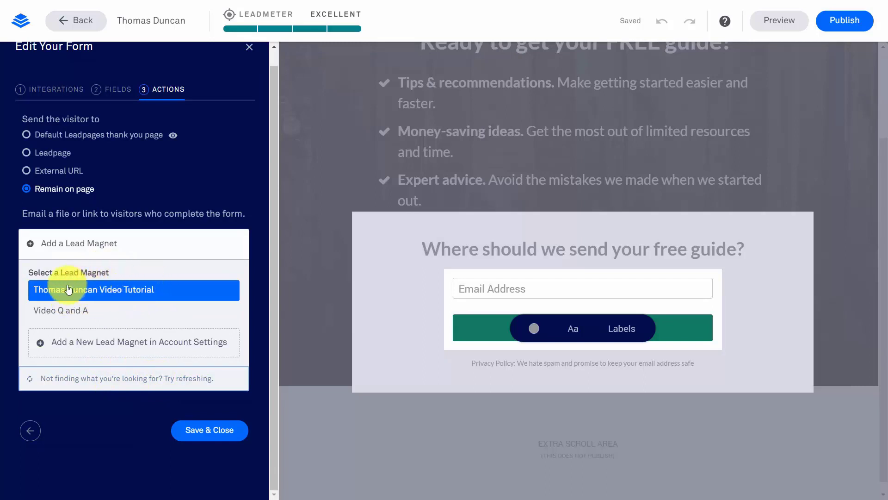
pyautogui.click(103, 290)
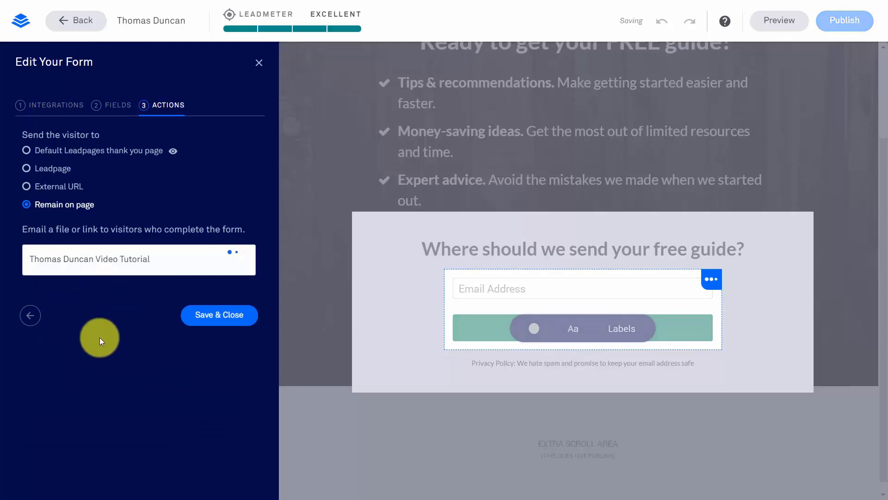
pyautogui.click(212, 315)
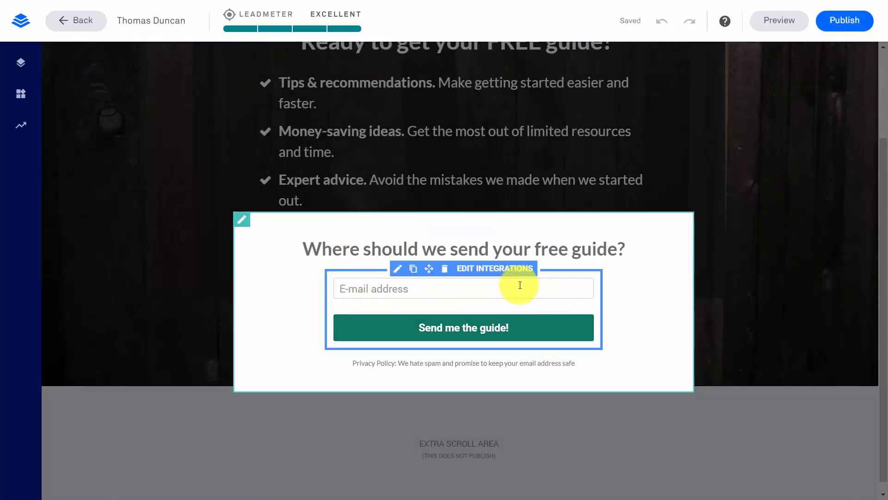
# Create a webinar lead page from the first countdown layout, named with the host's name plus 'Webinar'
pyautogui.click(649, 325)
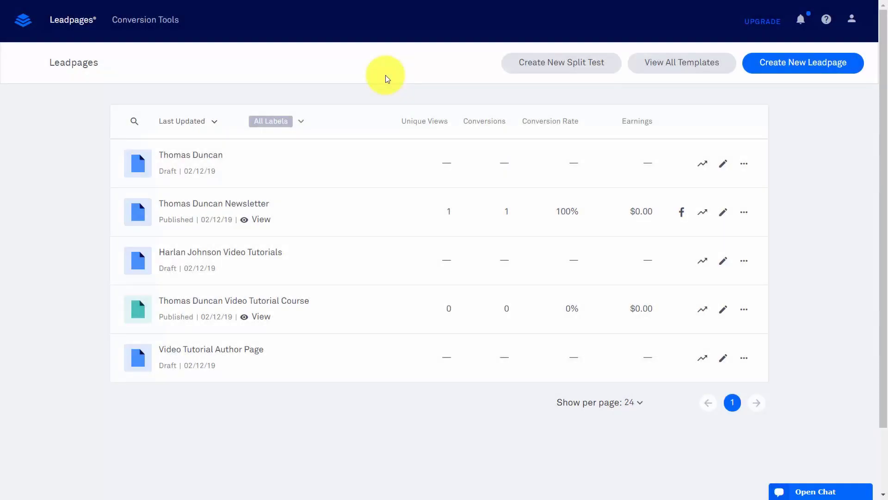
pyautogui.click(794, 67)
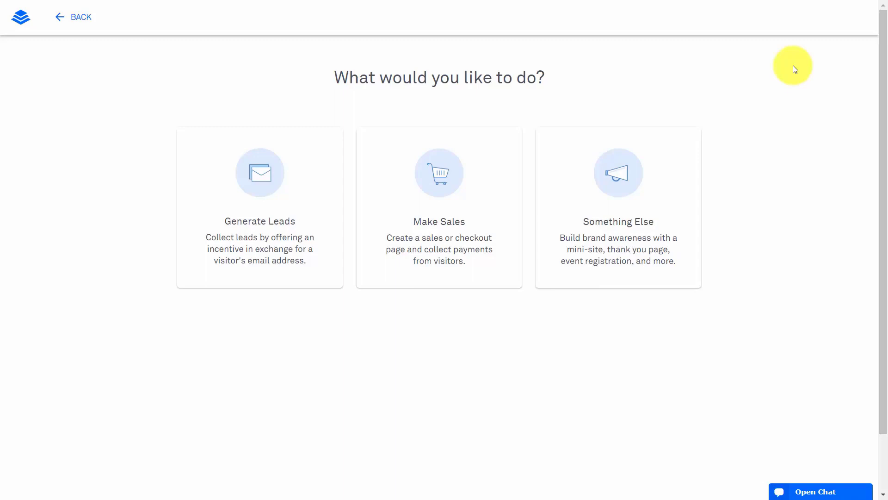
pyautogui.click(259, 180)
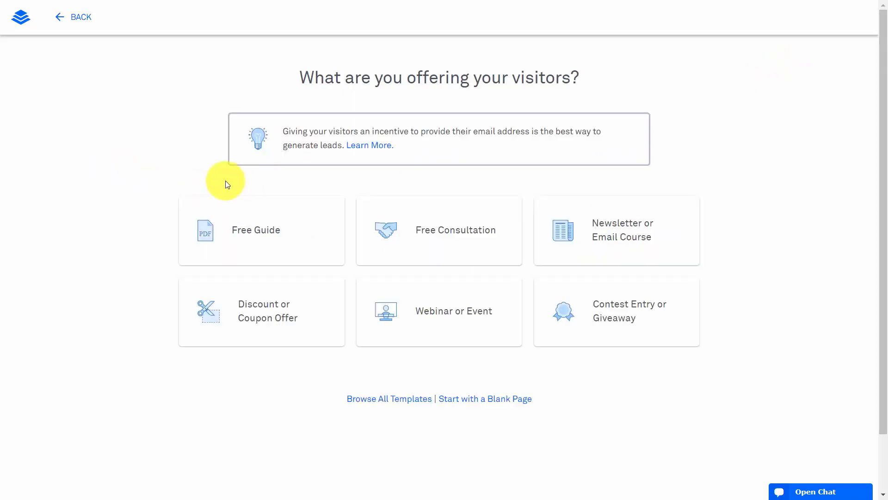
pyautogui.click(429, 311)
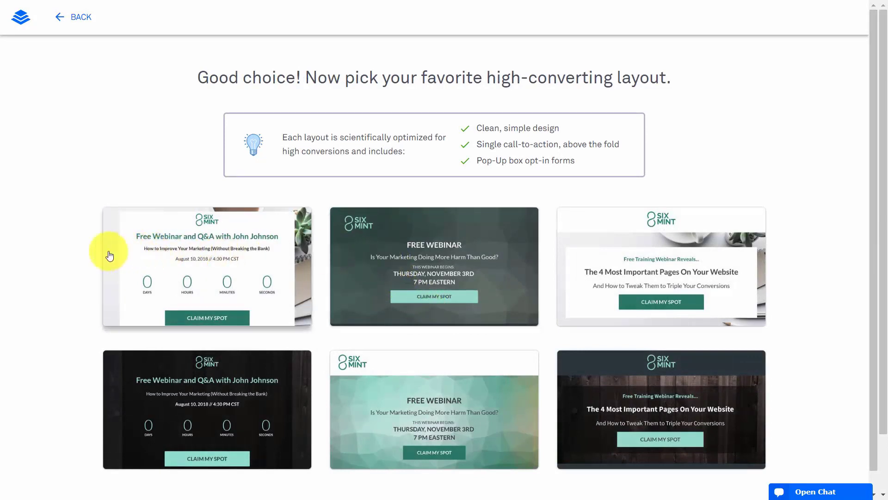
pyautogui.click(200, 265)
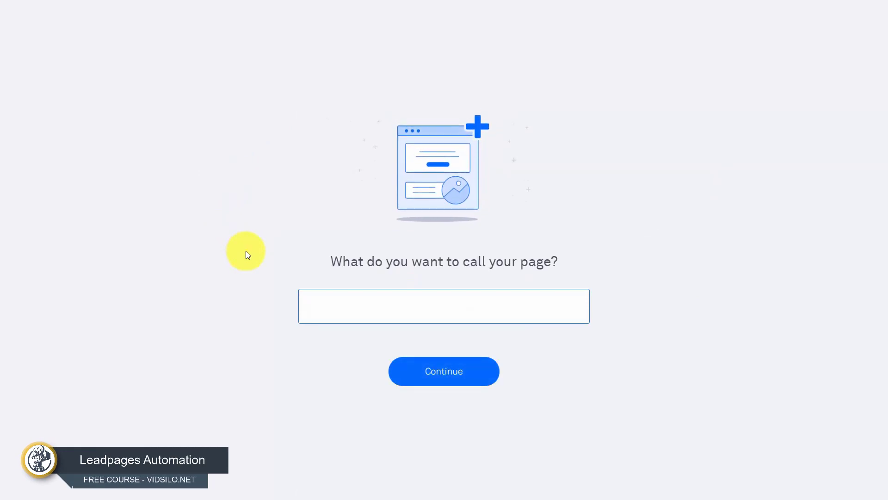
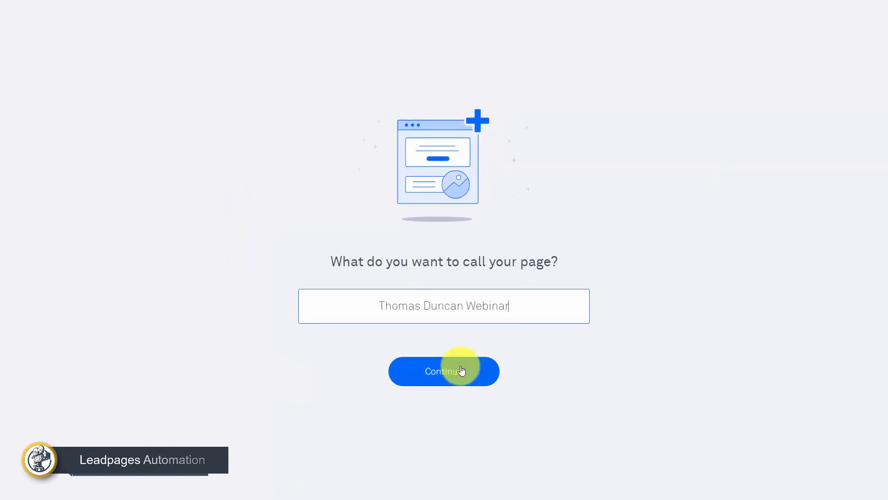
pyautogui.click(446, 370)
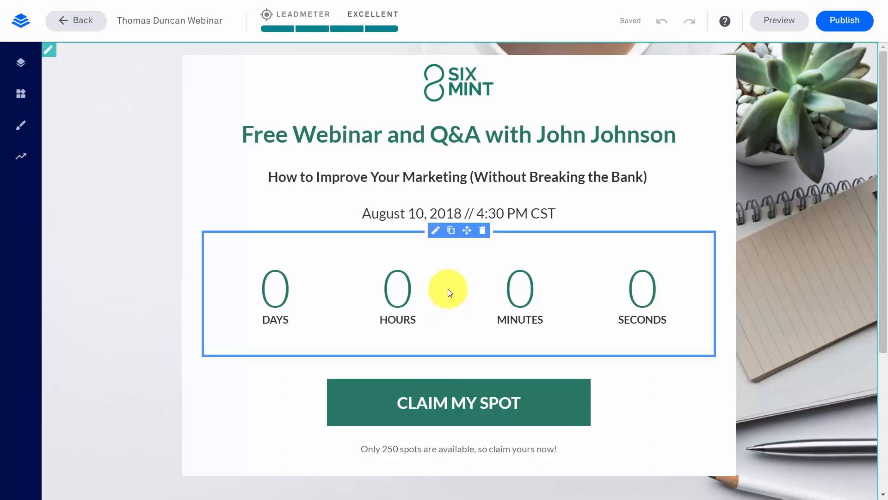
pyautogui.click(435, 233)
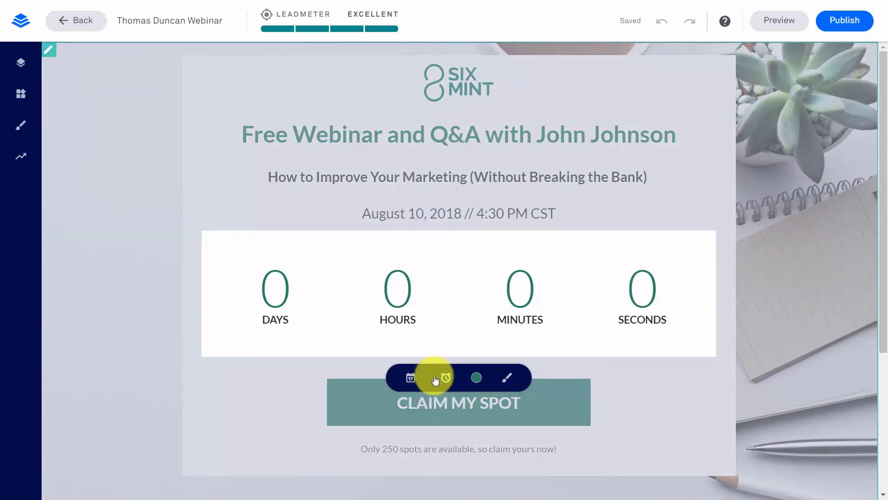
pyautogui.click(411, 378)
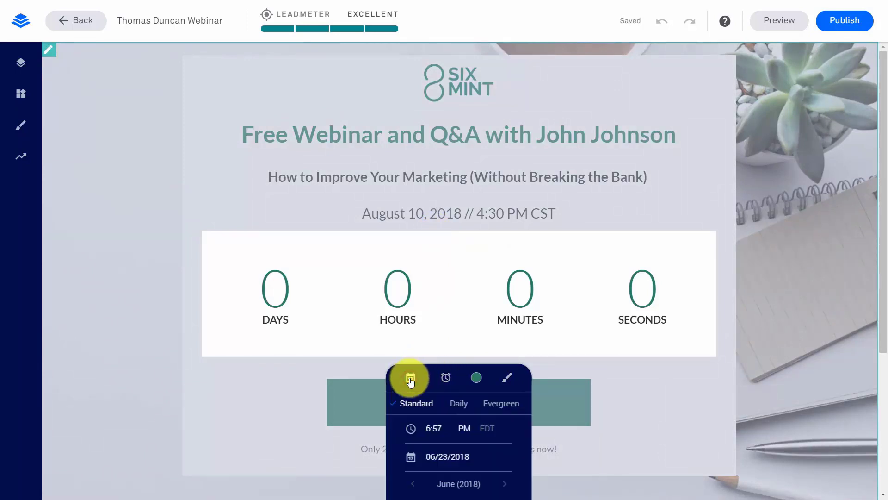
pyautogui.scroll(-1, 412, 382)
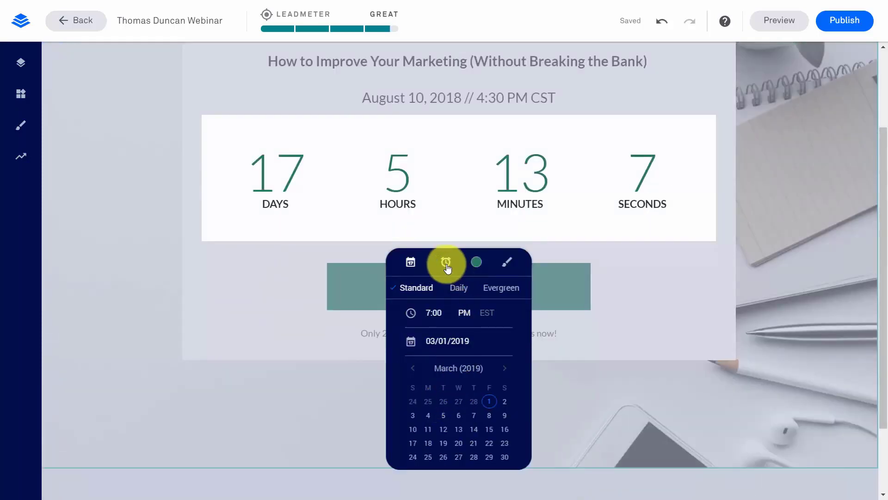
pyautogui.click(445, 263)
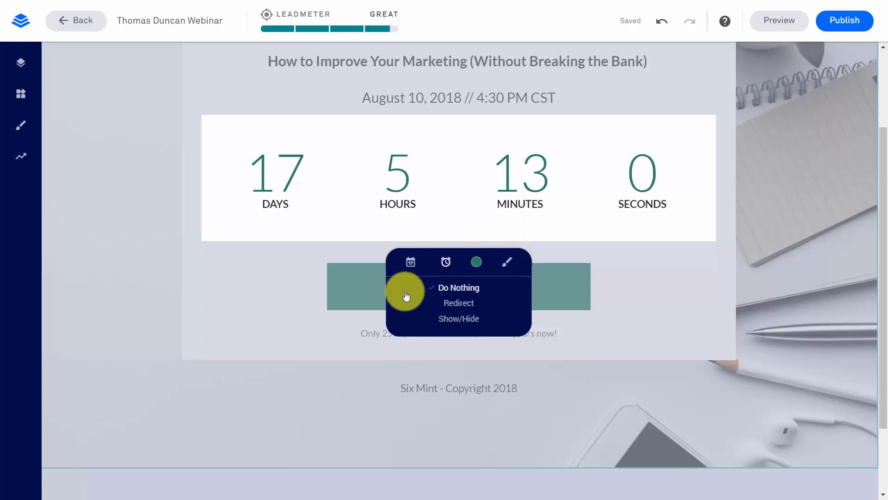
pyautogui.click(457, 303)
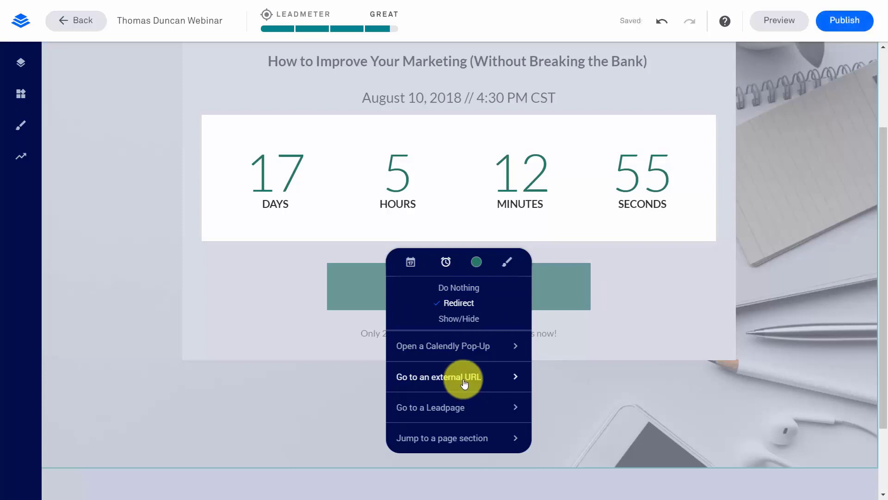
pyautogui.click(464, 382)
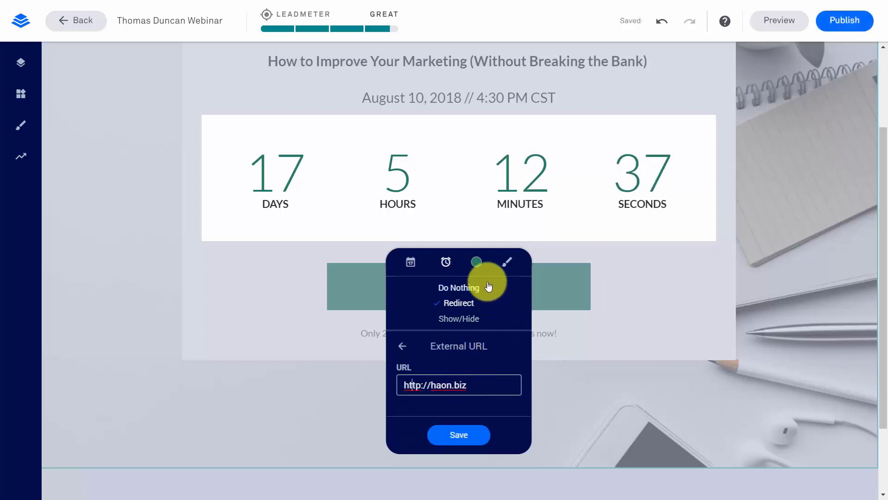
# Make the countdown numbers the red brand colour
pyautogui.click(478, 267)
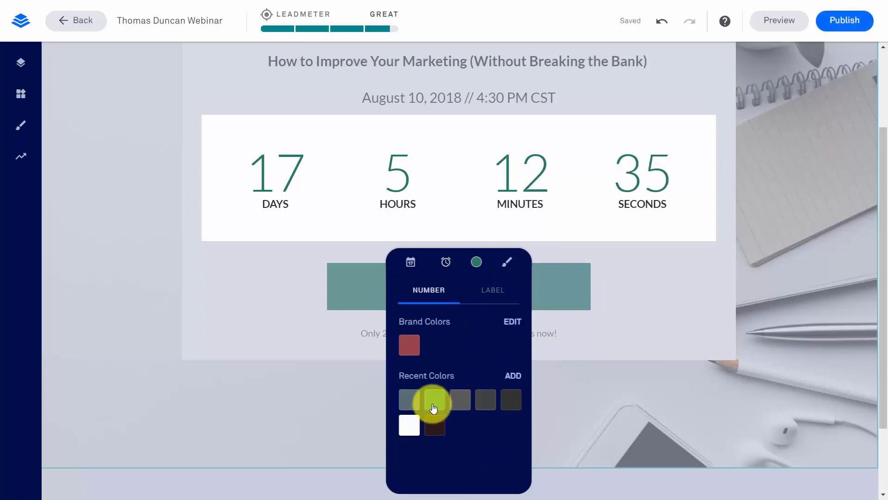
pyautogui.click(410, 342)
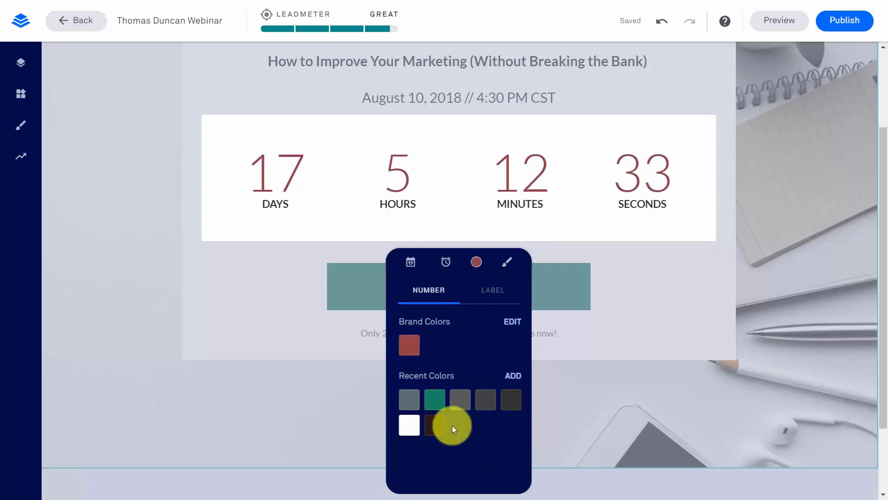
pyautogui.click(572, 404)
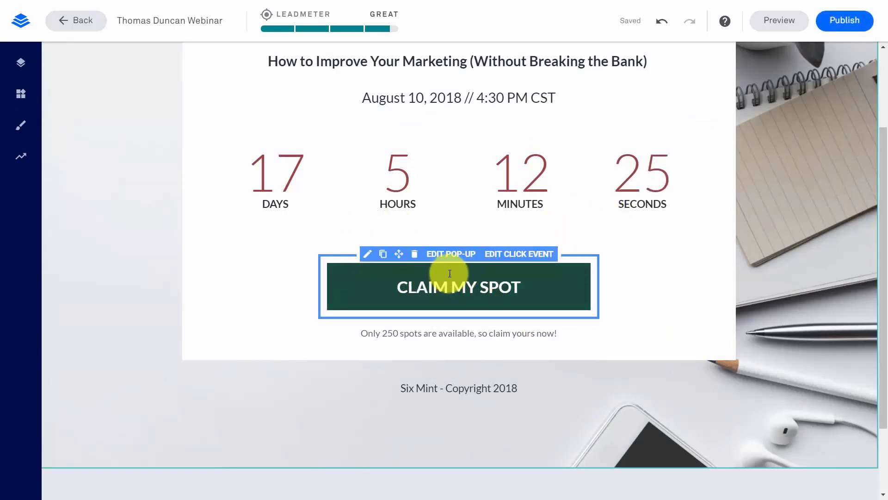
# Connect the CLAIM MY SPOT pop-up form to GoToWebinar Account #1's video tutorials webinar
pyautogui.click(504, 257)
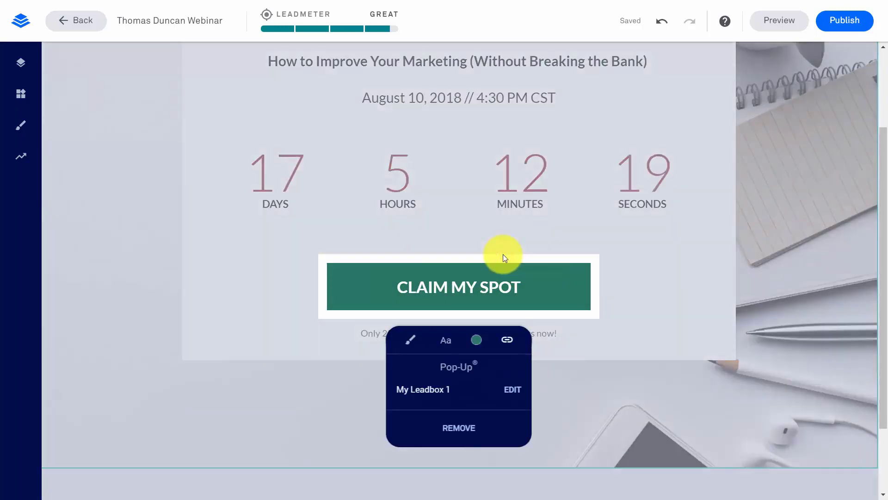
pyautogui.click(509, 391)
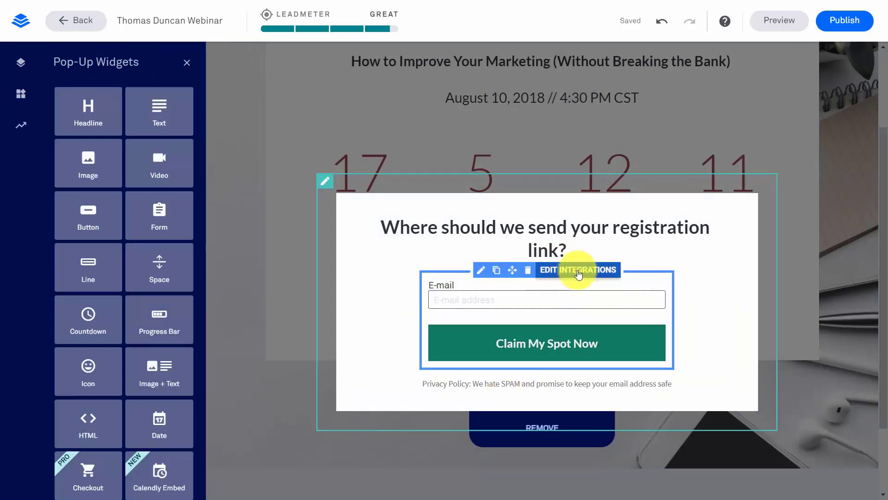
pyautogui.click(578, 270)
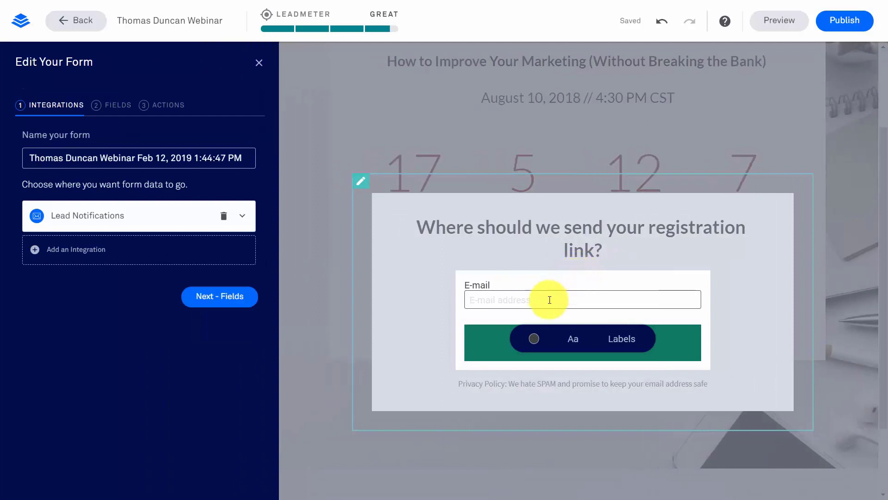
pyautogui.click(37, 252)
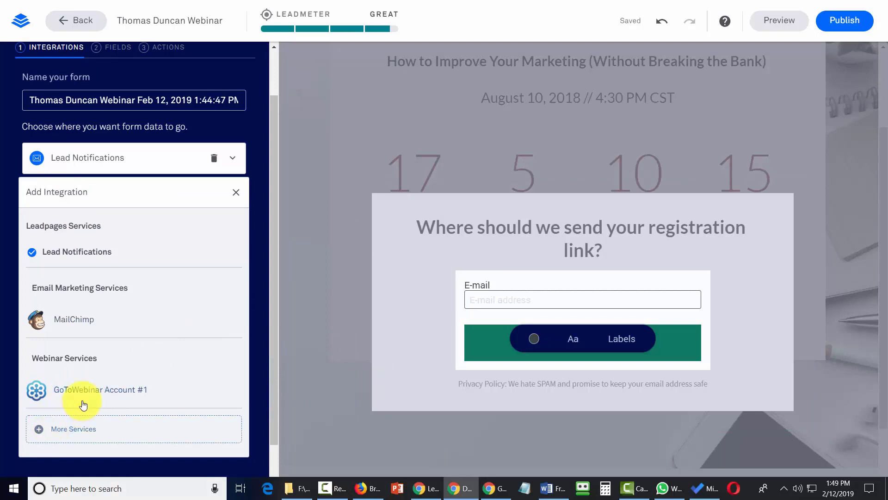
pyautogui.click(89, 391)
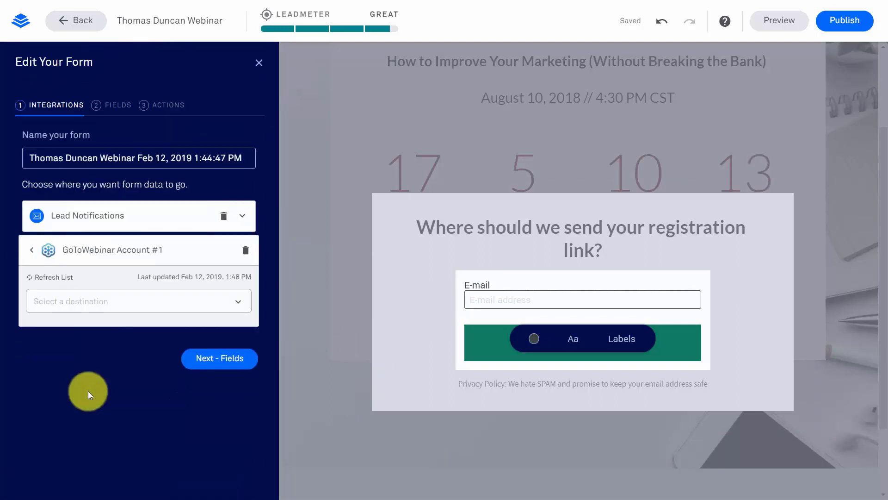
pyautogui.click(238, 301)
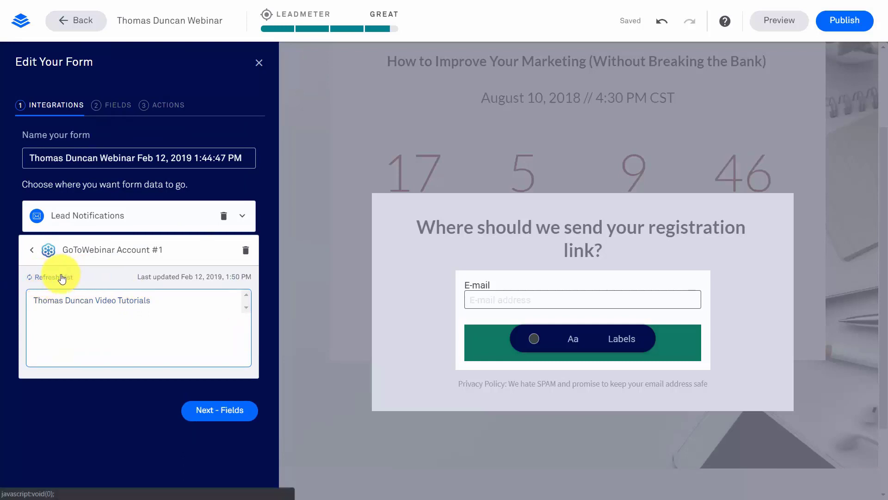
pyautogui.click(91, 299)
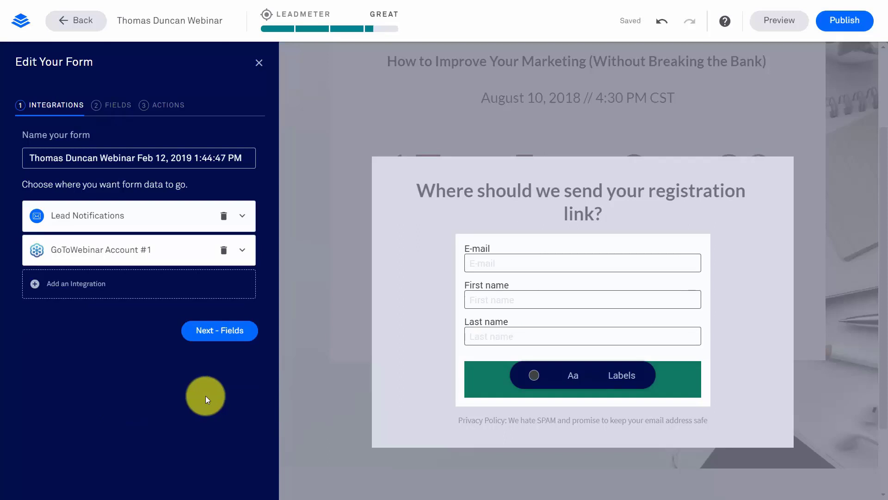
pyautogui.click(225, 334)
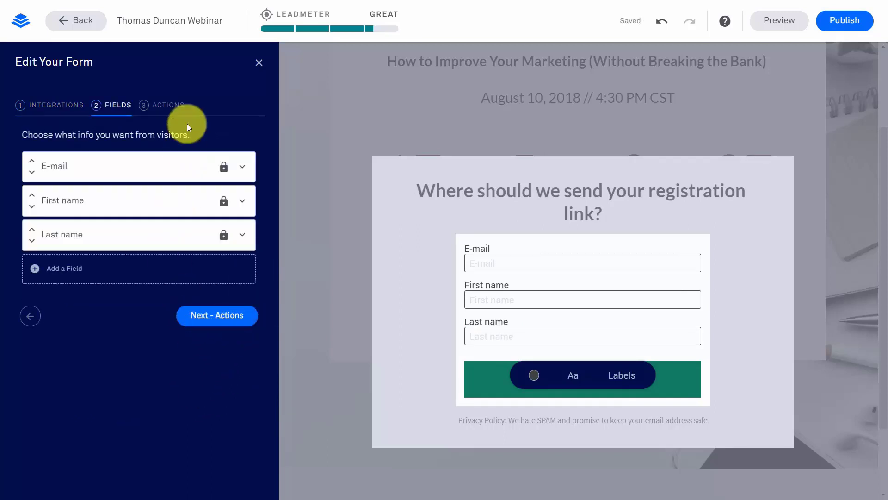
pyautogui.click(205, 316)
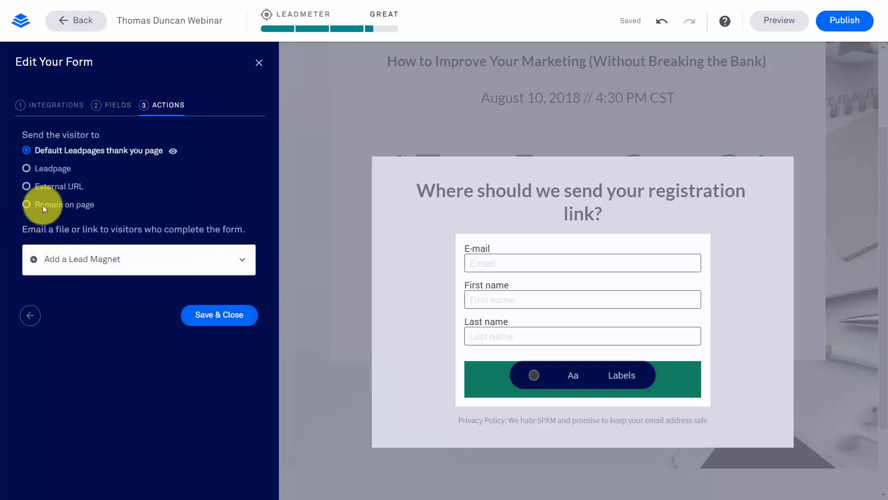
pyautogui.click(26, 186)
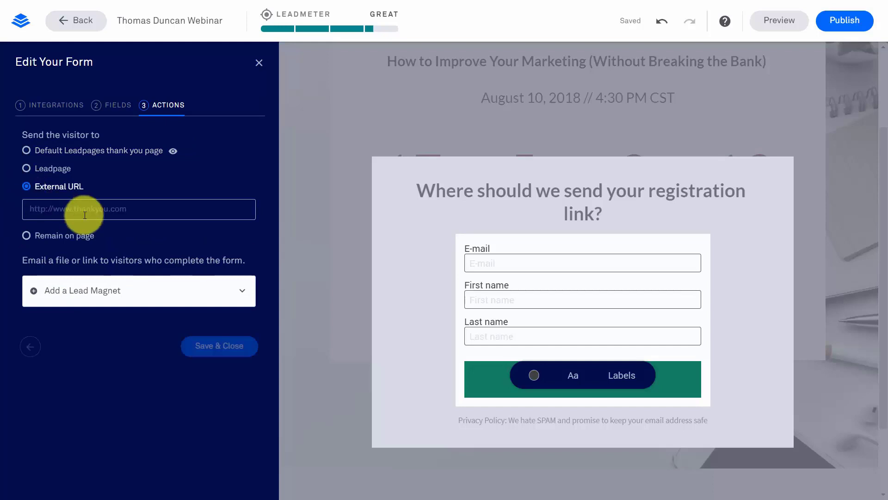
pyautogui.click(109, 209)
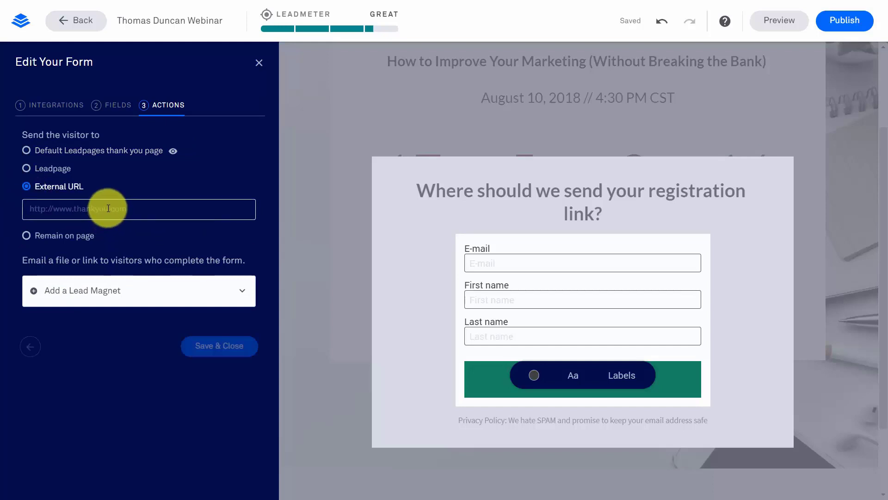
pyautogui.write('http://haon.biz')
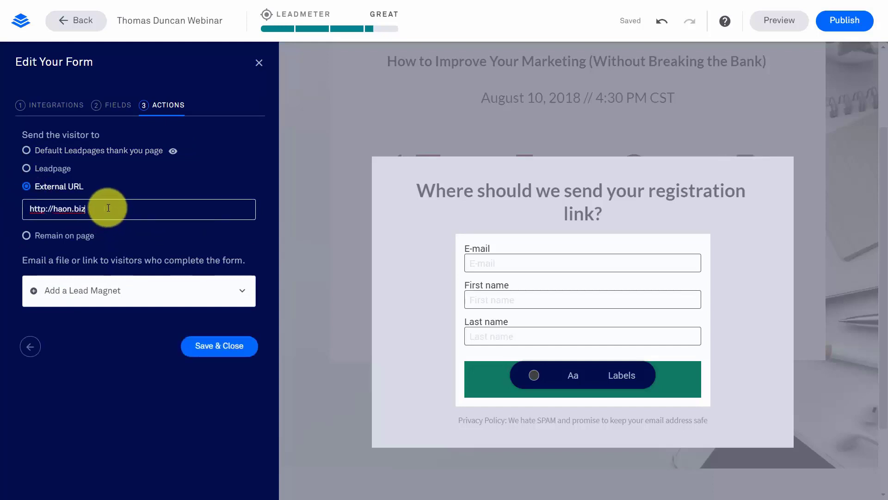
pyautogui.click(222, 346)
pyautogui.click(192, 254)
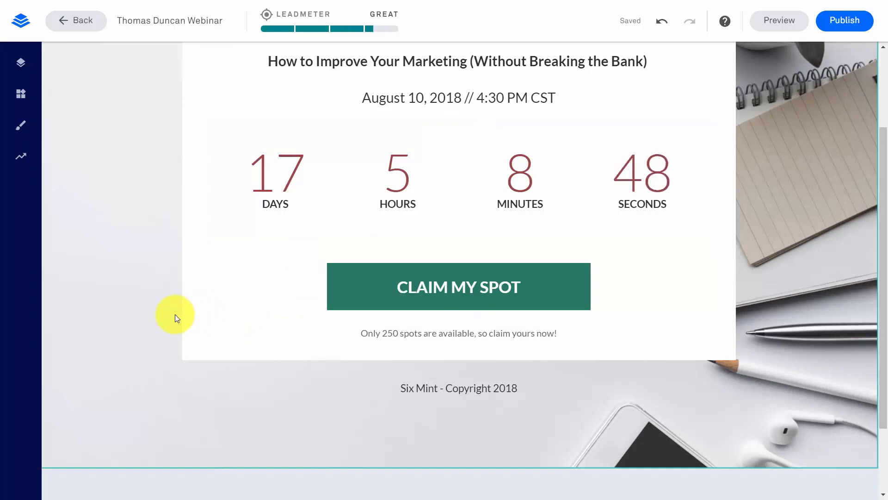
# Publish the host's Webinar page and return to the Leadpages dashboard
pyautogui.click(838, 23)
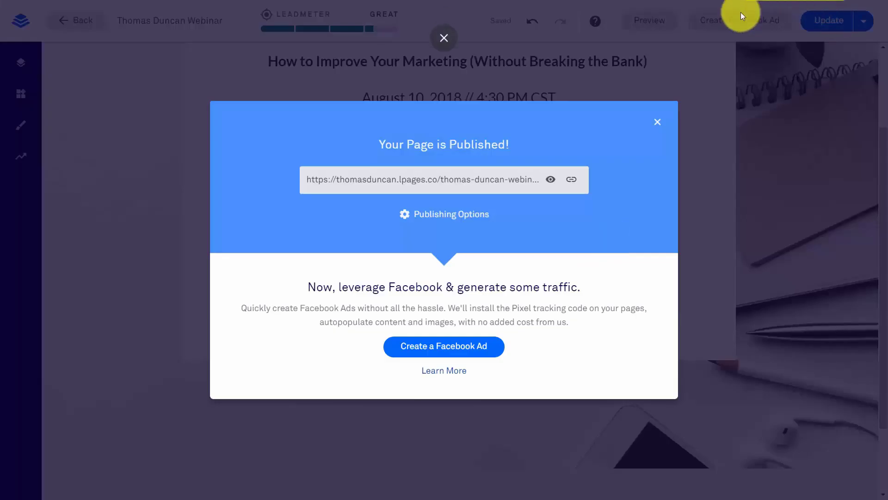
pyautogui.click(551, 179)
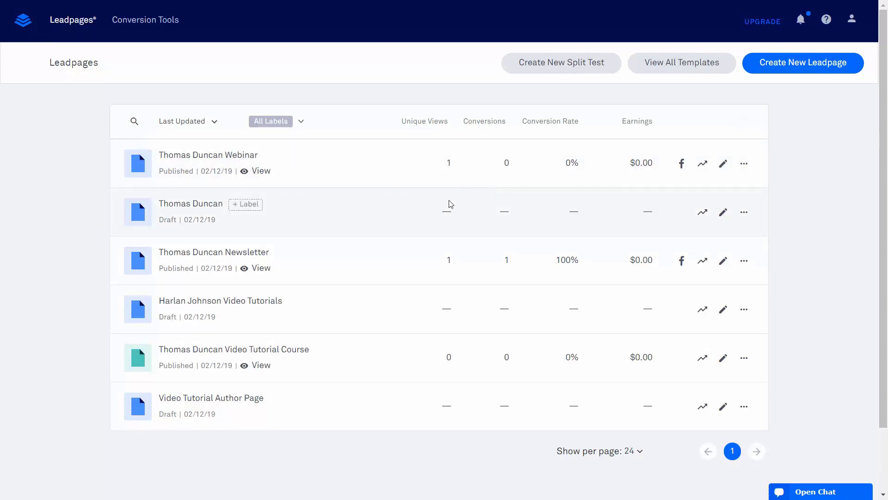
# Create a free consultation lead page from the middle layout, named with the host's name plus 'Free Consultation'
pyautogui.click(777, 68)
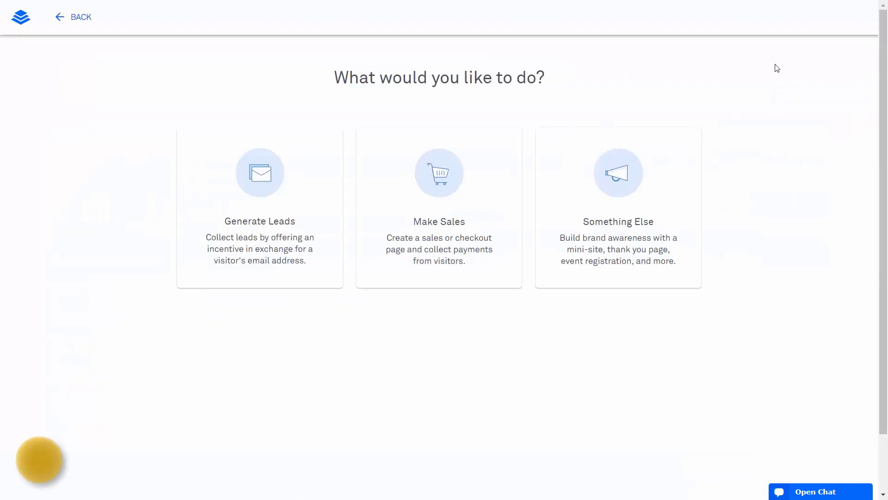
pyautogui.click(266, 185)
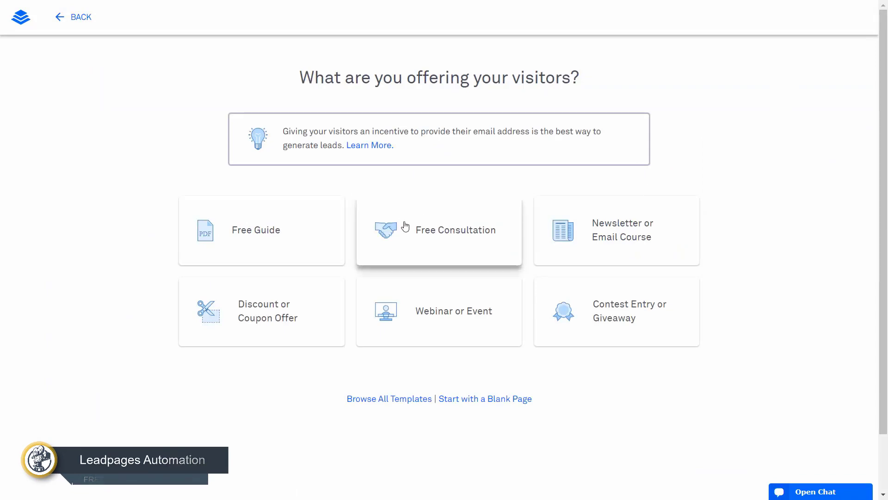
pyautogui.click(445, 231)
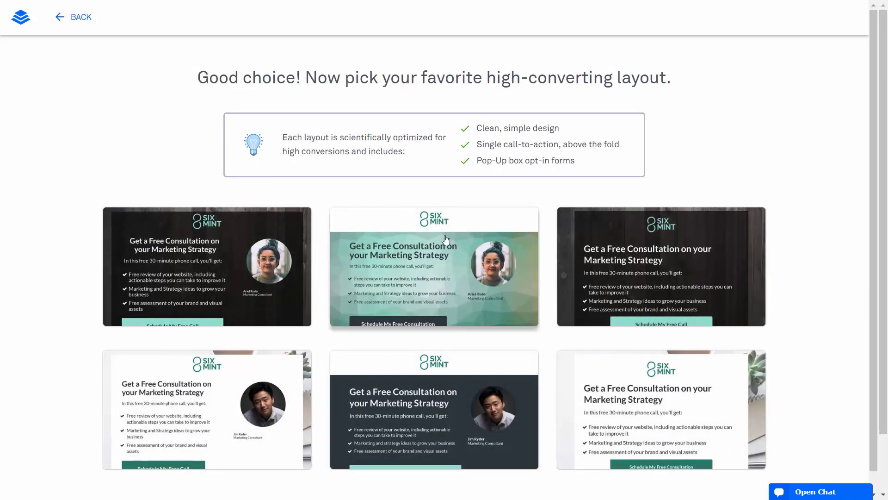
pyautogui.click(425, 256)
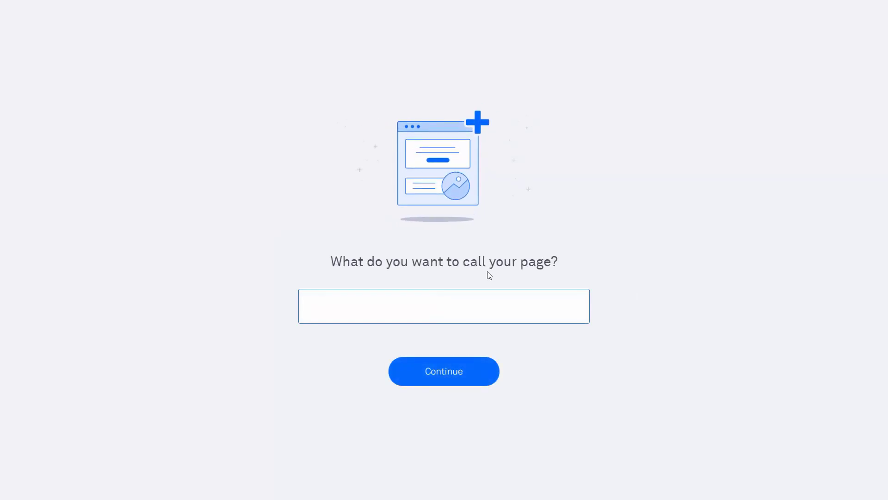
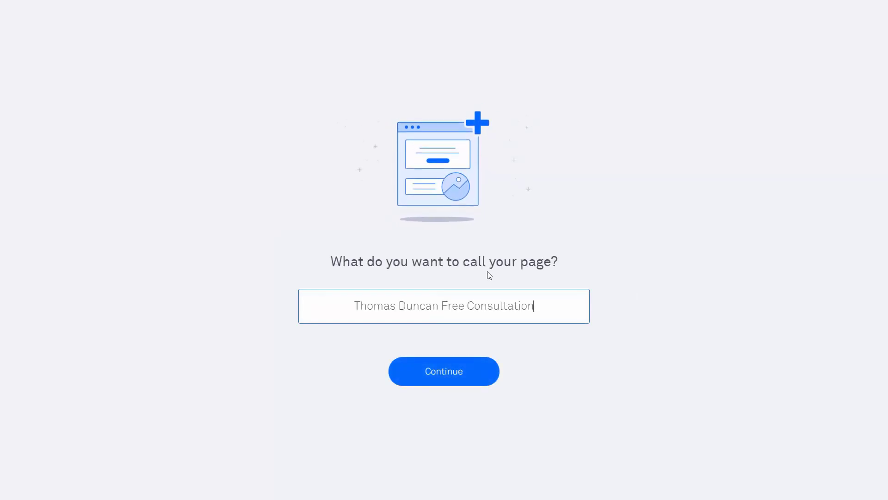
pyautogui.click(444, 381)
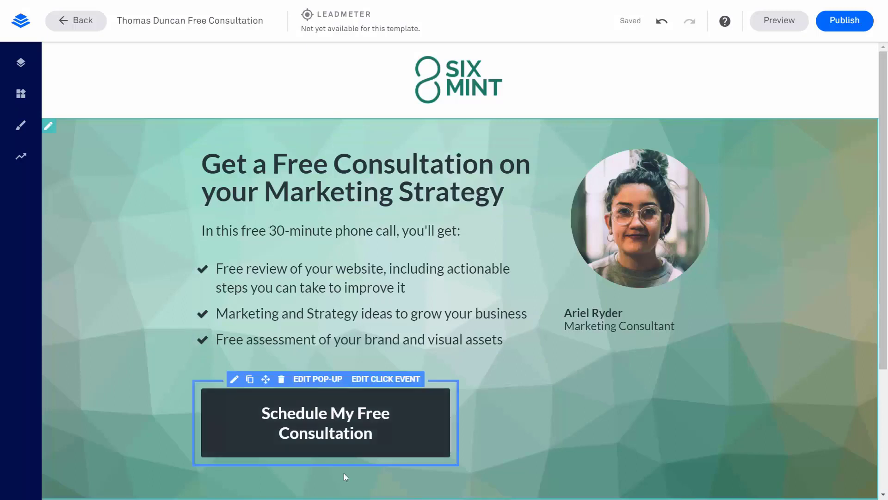
# Bring up the integrations of the Schedule button's e-mail and phone pop-up form
pyautogui.click(373, 380)
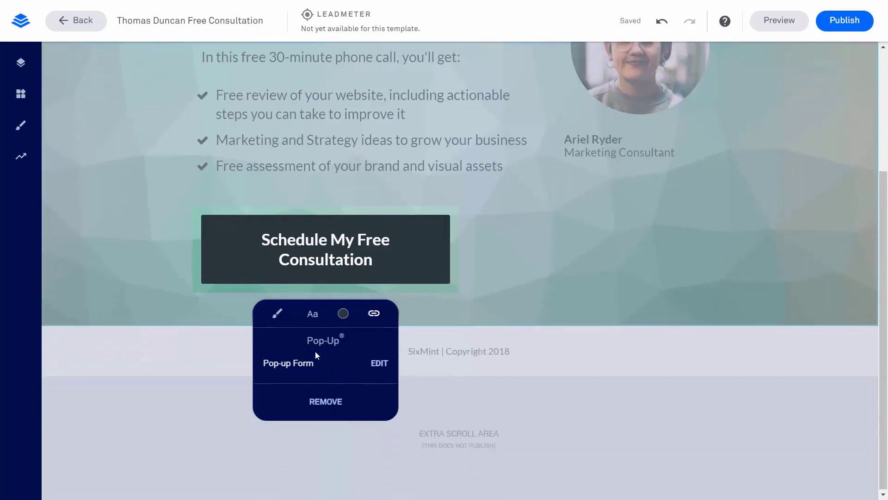
pyautogui.click(378, 365)
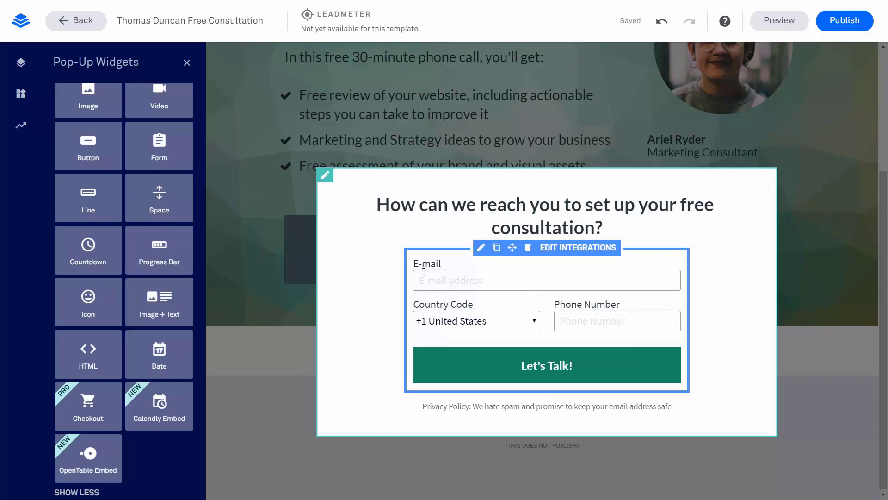
pyautogui.click(567, 251)
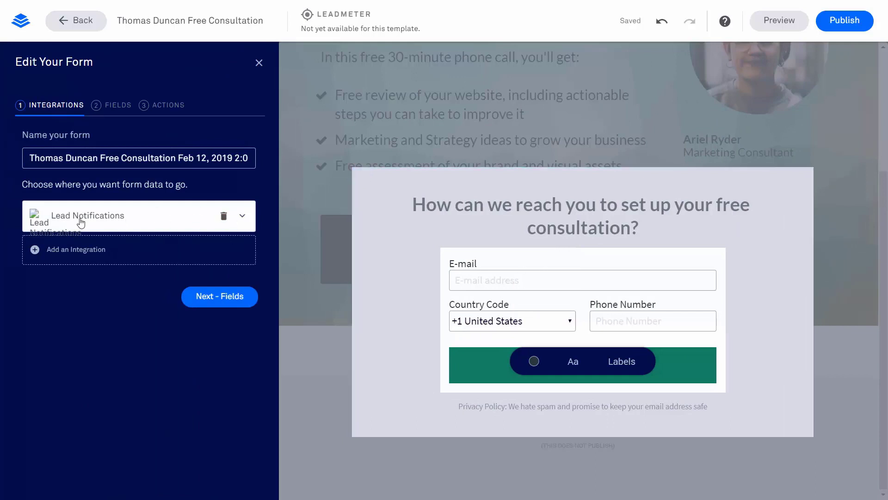
# Add GoToWebinar Account #1 with the video tutorials webinar to the pop-up form and save it
pyautogui.click(243, 218)
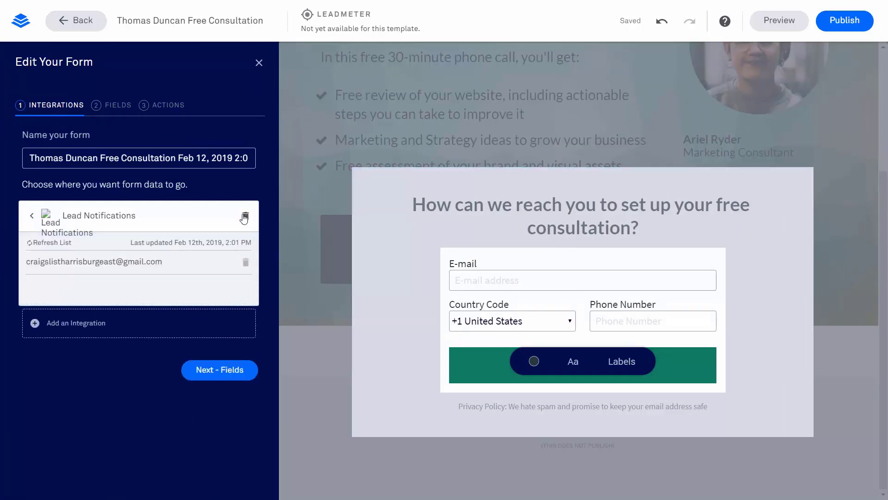
pyautogui.click(29, 217)
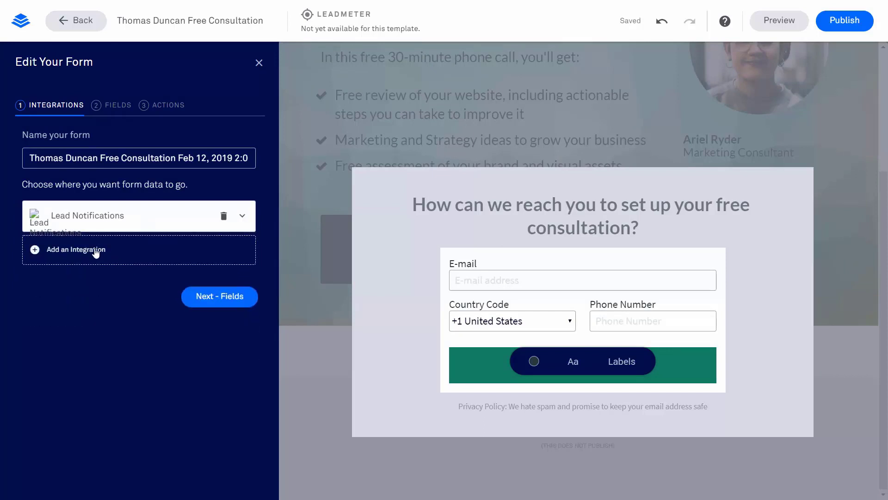
pyautogui.click(95, 252)
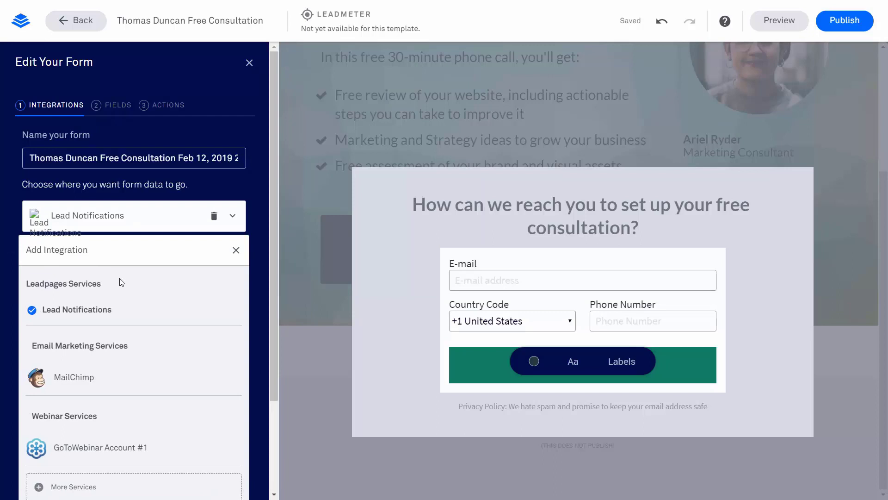
pyautogui.scroll(-2, 121, 283)
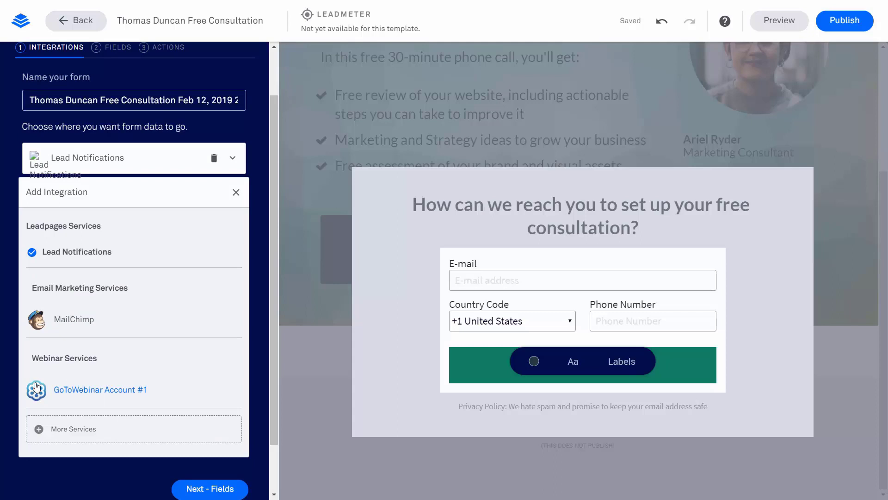
pyautogui.click(83, 391)
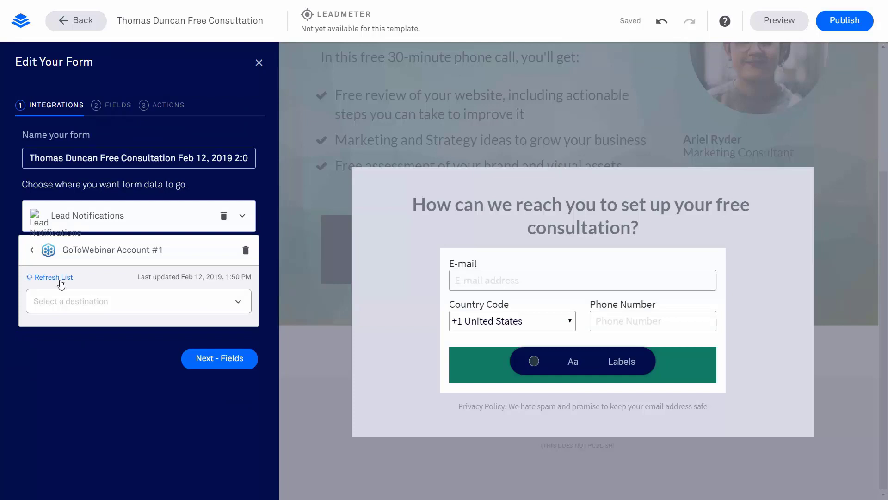
pyautogui.click(237, 304)
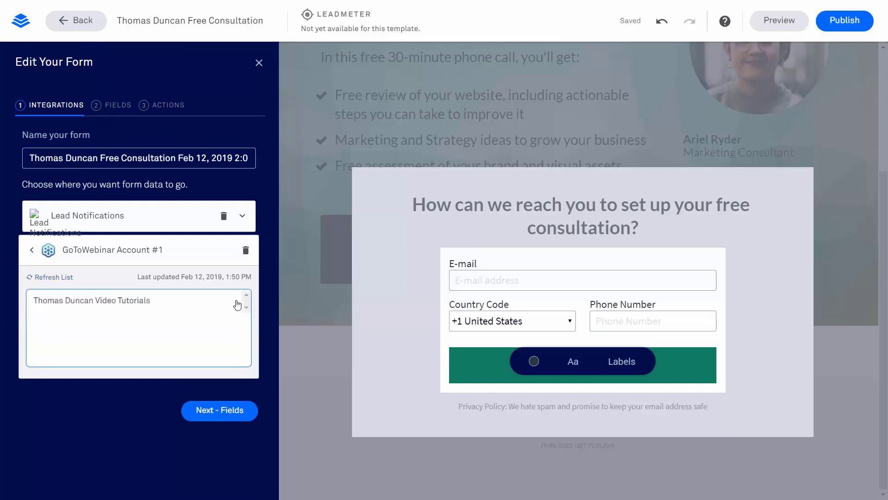
pyautogui.click(103, 301)
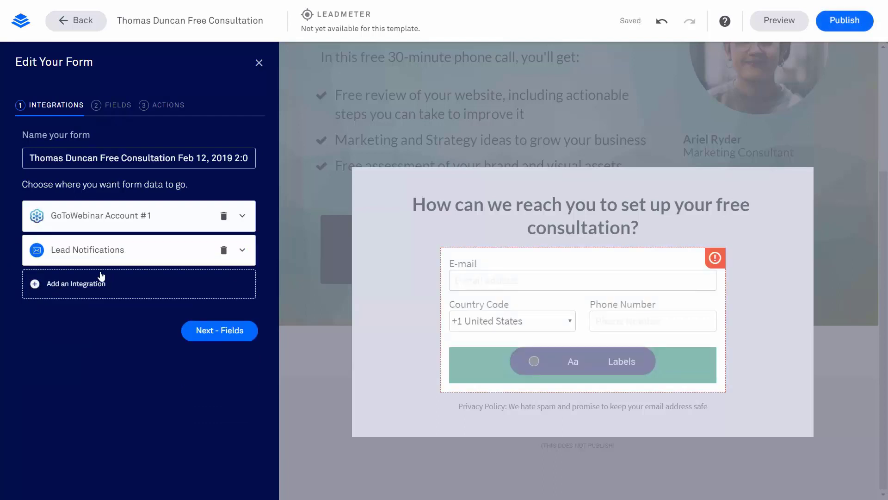
pyautogui.click(209, 331)
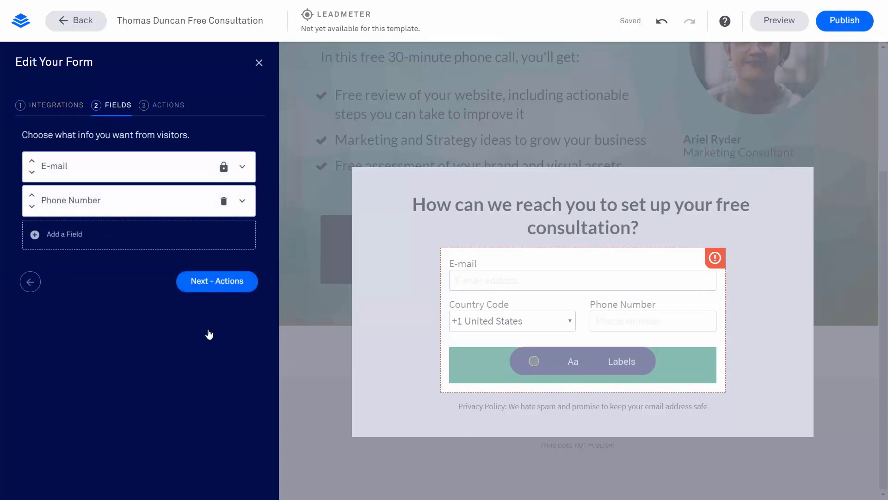
pyautogui.click(204, 282)
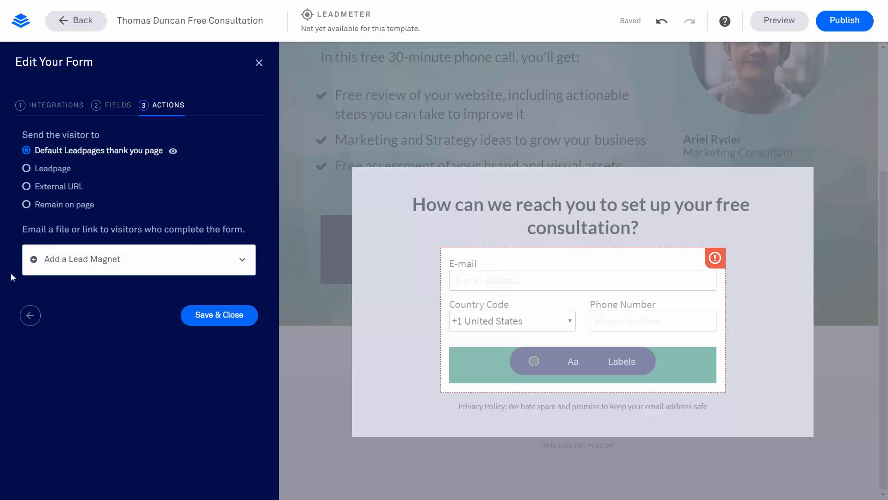
pyautogui.click(206, 316)
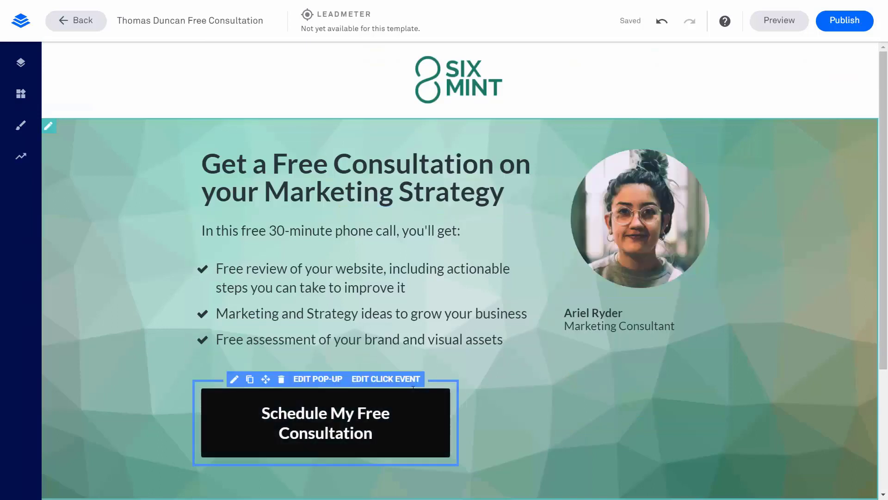
# Publish the Free Consultation page, view it live, then begin another new leadpage
pyautogui.click(840, 27)
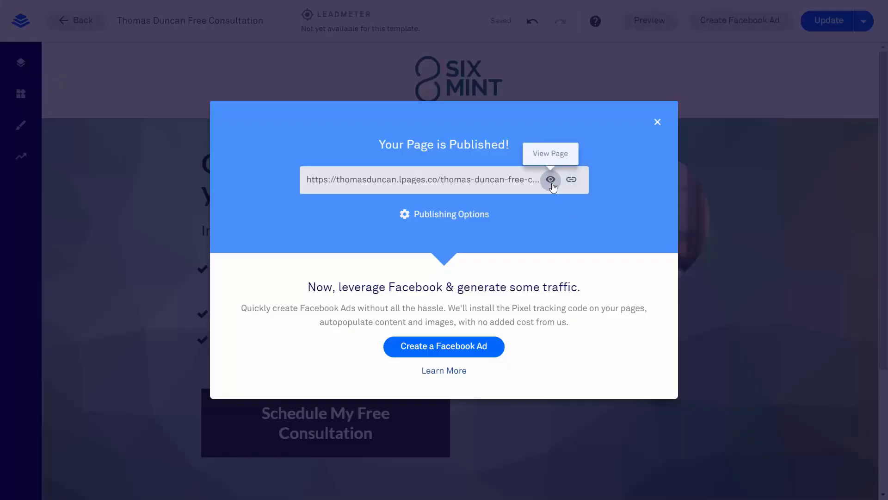
pyautogui.click(549, 178)
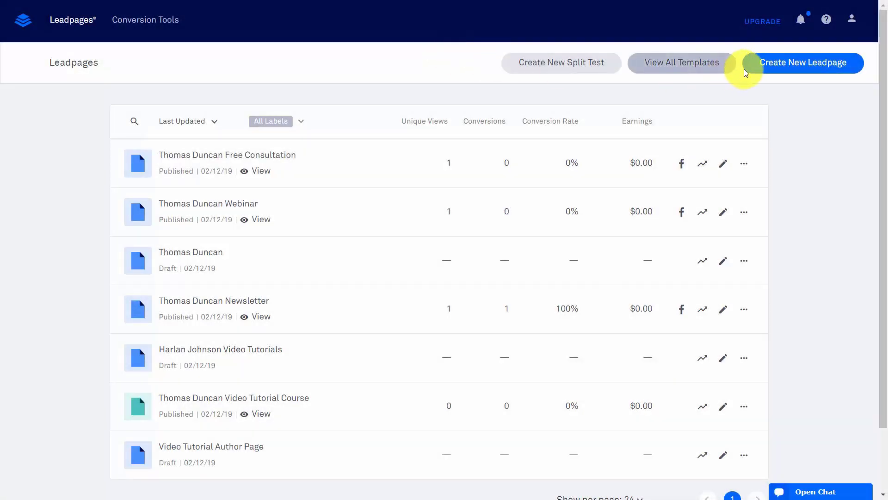
pyautogui.click(788, 64)
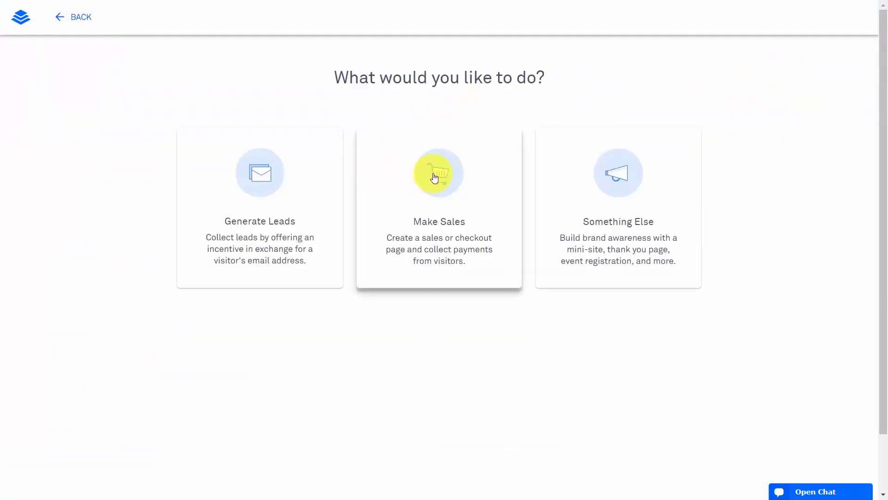
# Choose a sales page and start it from the Video Sales Page 3 template
pyautogui.click(417, 174)
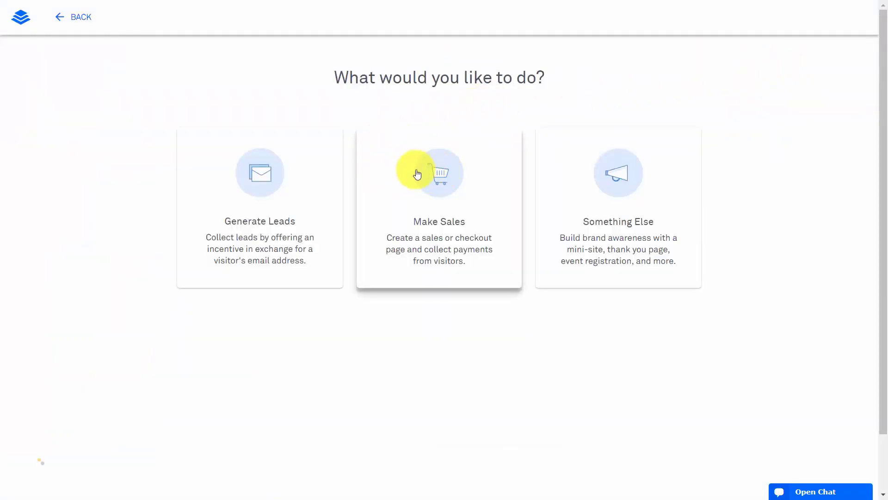
pyautogui.click(441, 175)
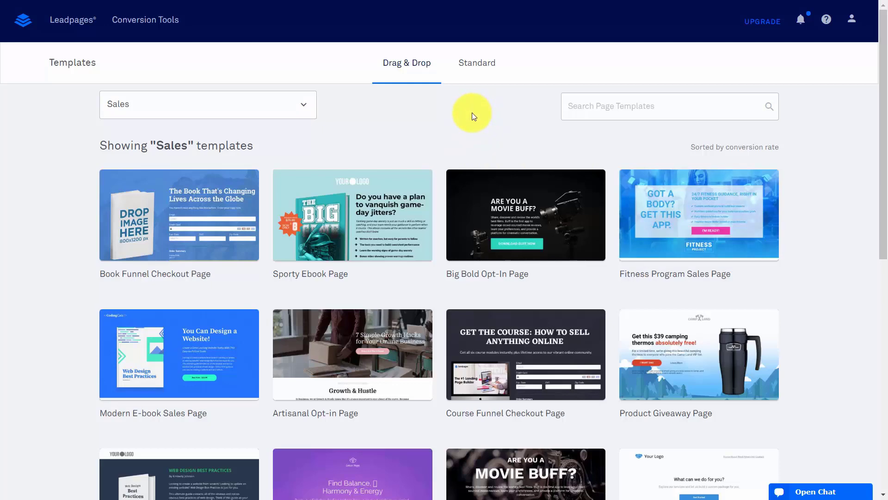
pyautogui.scroll(-10, 470, 111)
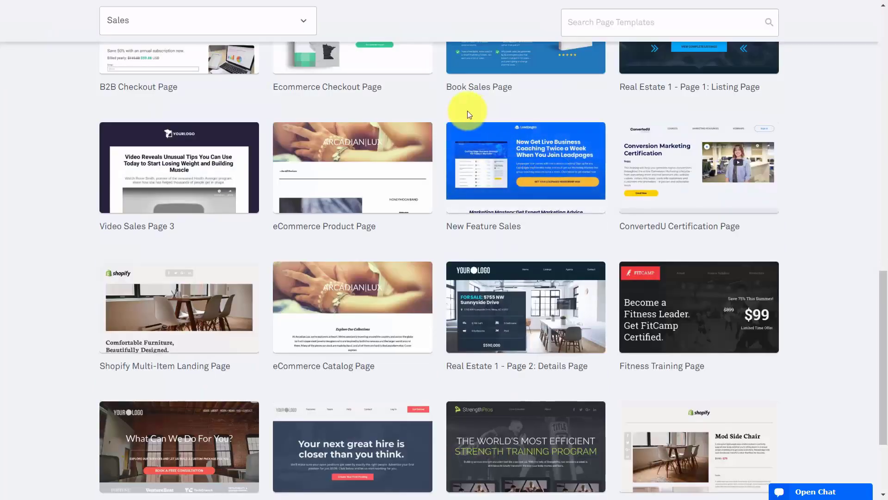
pyautogui.click(183, 165)
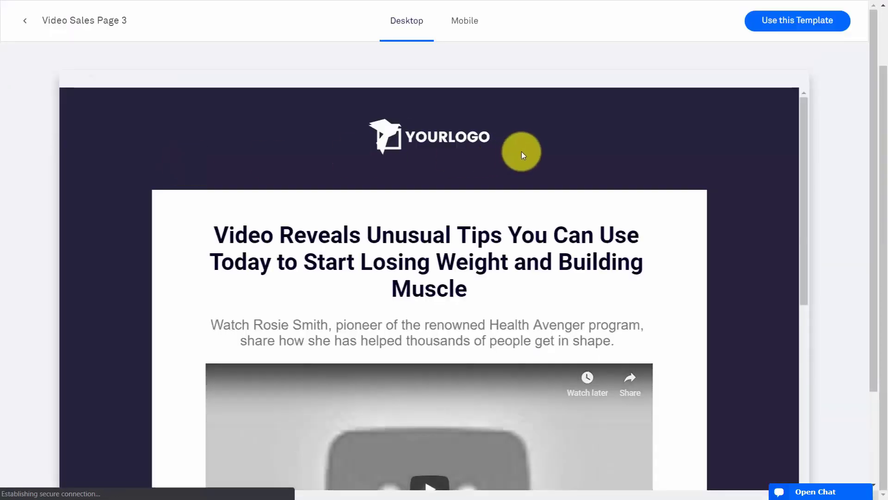
pyautogui.click(781, 26)
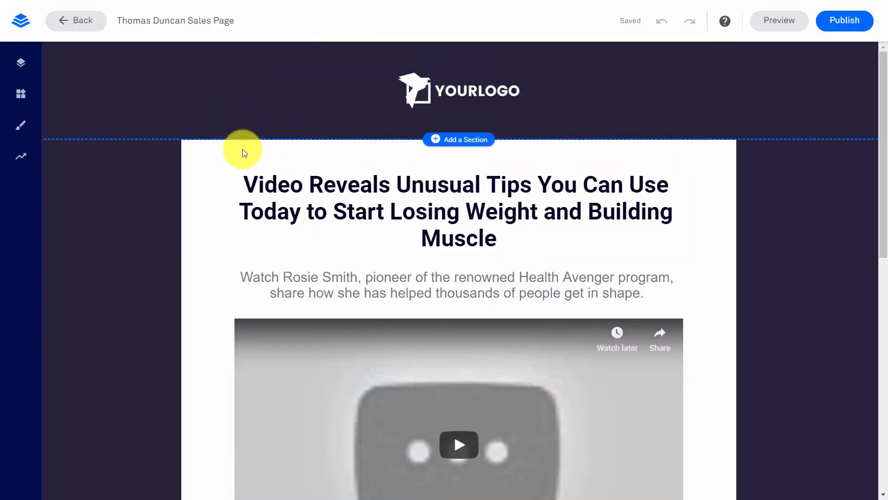
# Bring up the embed code settings of the new sales page's video block
pyautogui.scroll(-4, 242, 149)
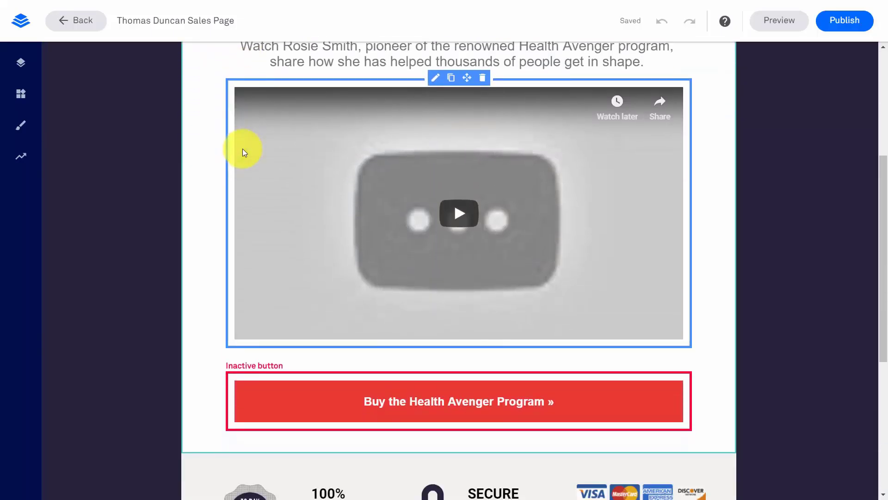
pyautogui.scroll(3, 243, 149)
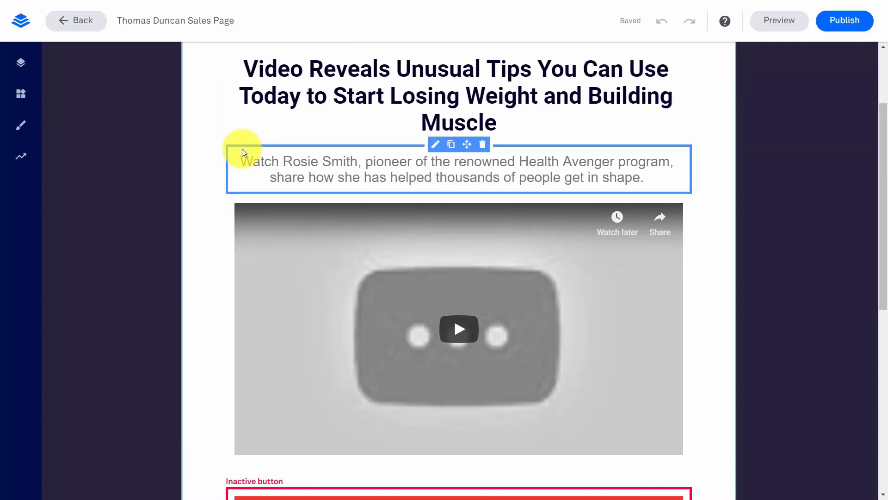
pyautogui.scroll(2, 242, 148)
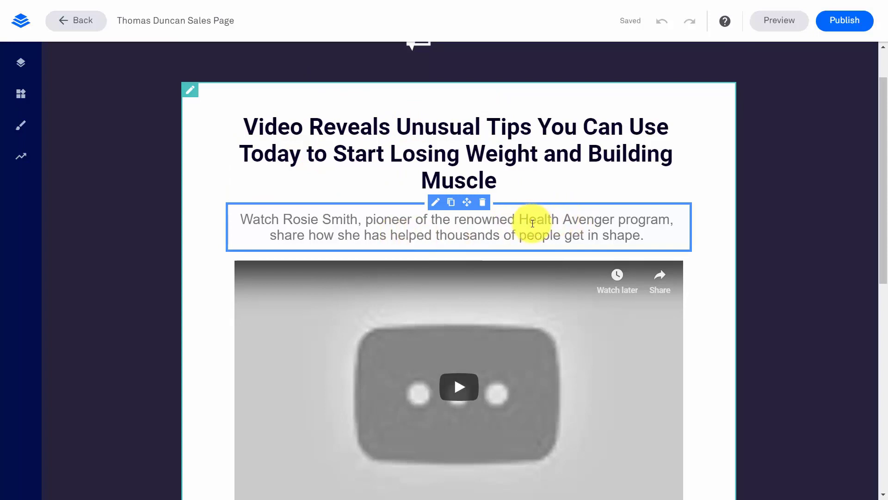
pyautogui.scroll(-3, 533, 224)
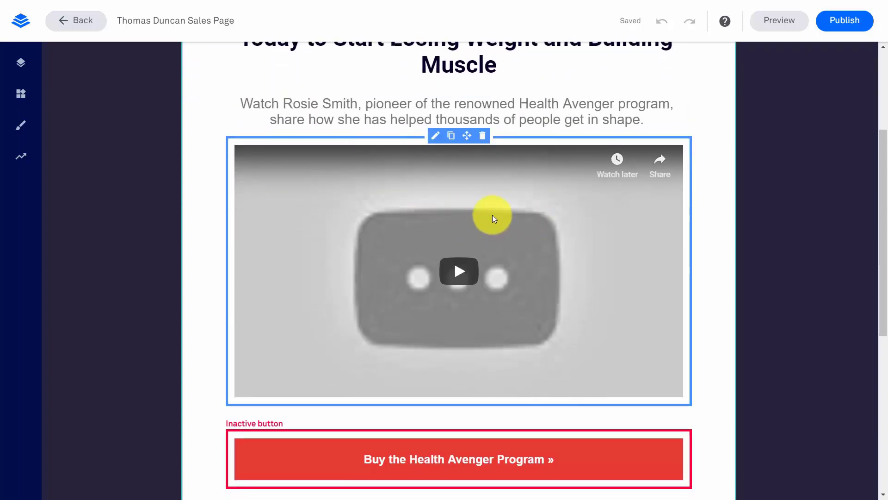
pyautogui.scroll(-2, 484, 257)
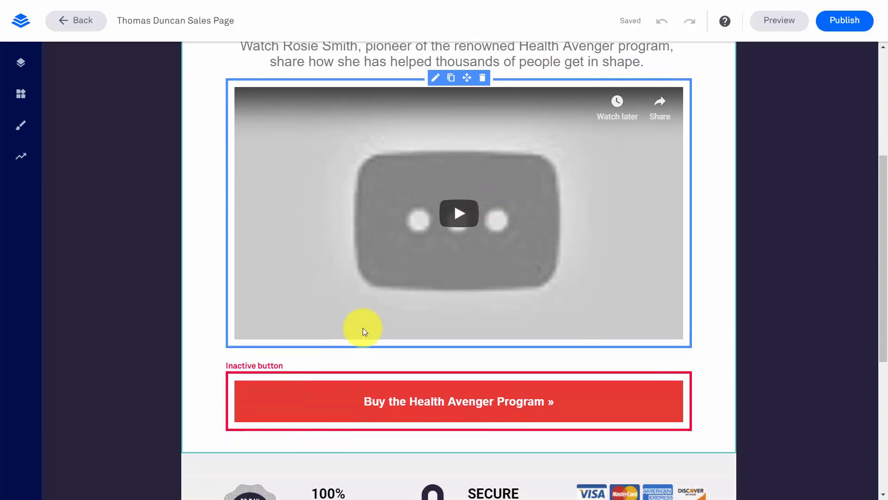
pyautogui.scroll(3, 403, 398)
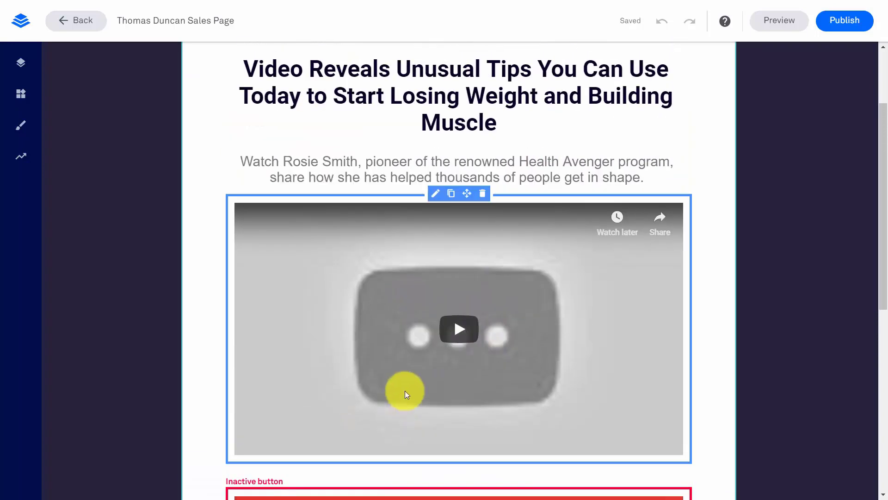
pyautogui.click(435, 194)
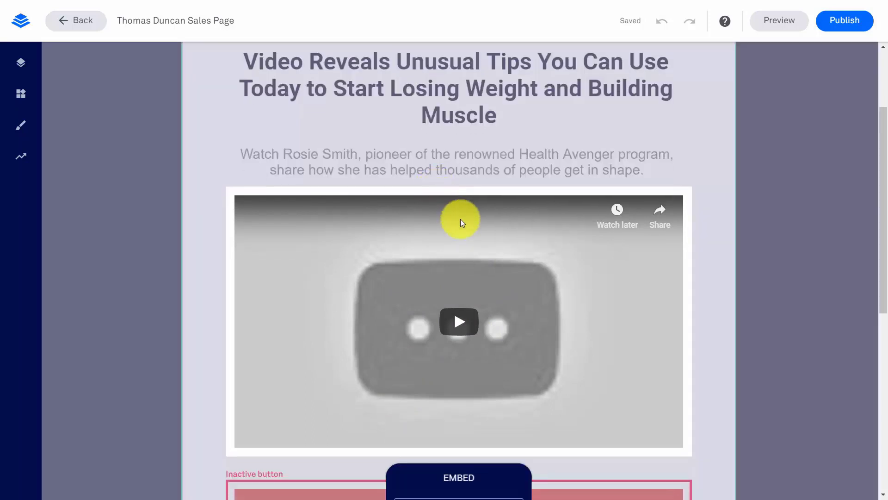
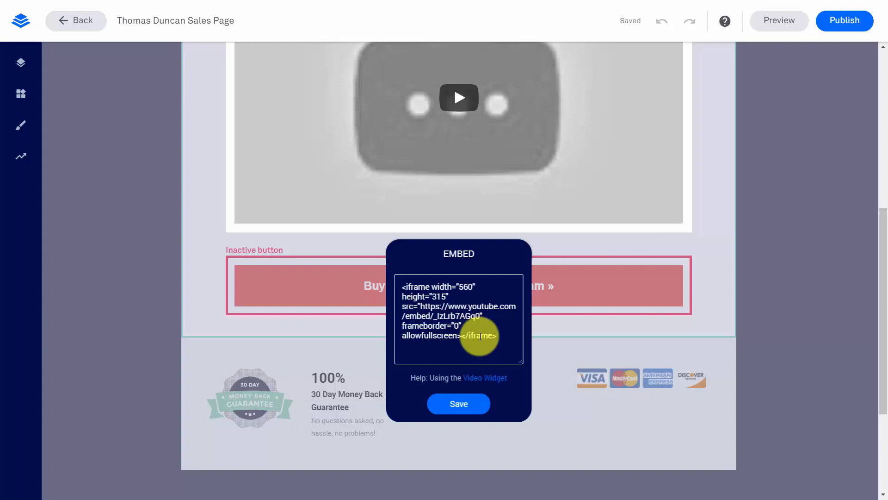
# Replace the video block's YouTube embed code with the Vimeo embed code and save
pyautogui.moveTo(391, 282); pyautogui.dragTo(515, 353)
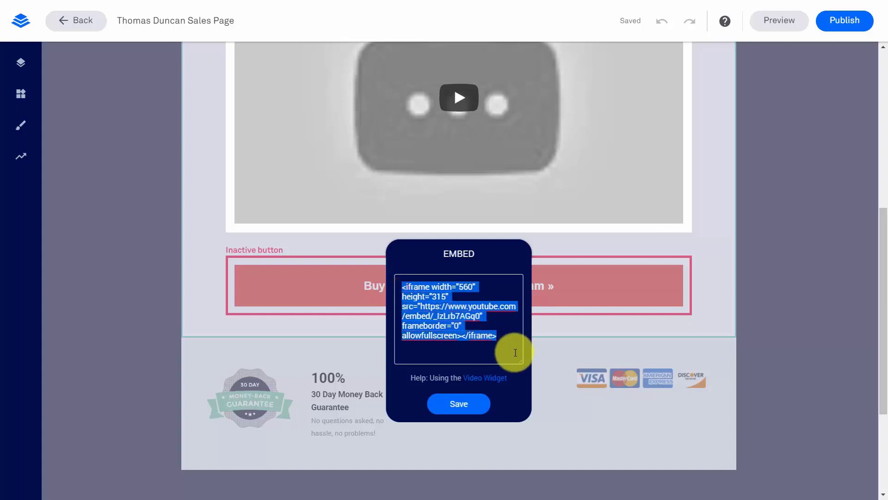
pyautogui.hotkey('ctrl', 'v')
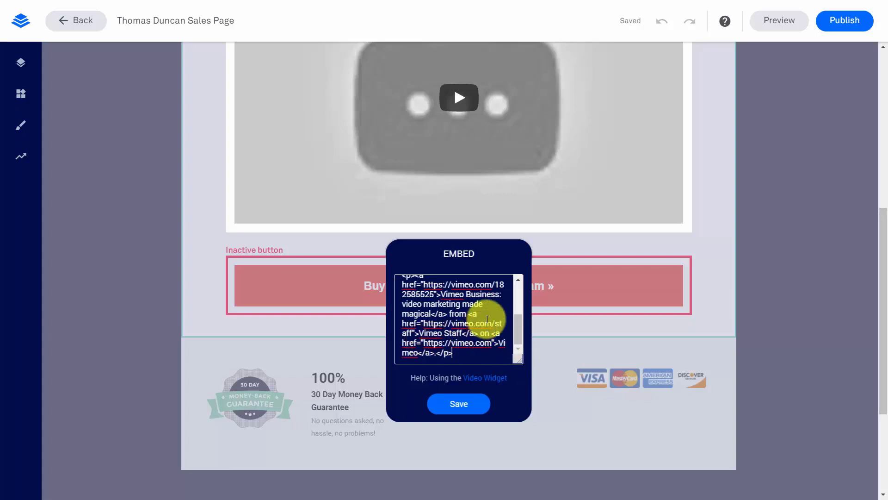
pyautogui.click(458, 405)
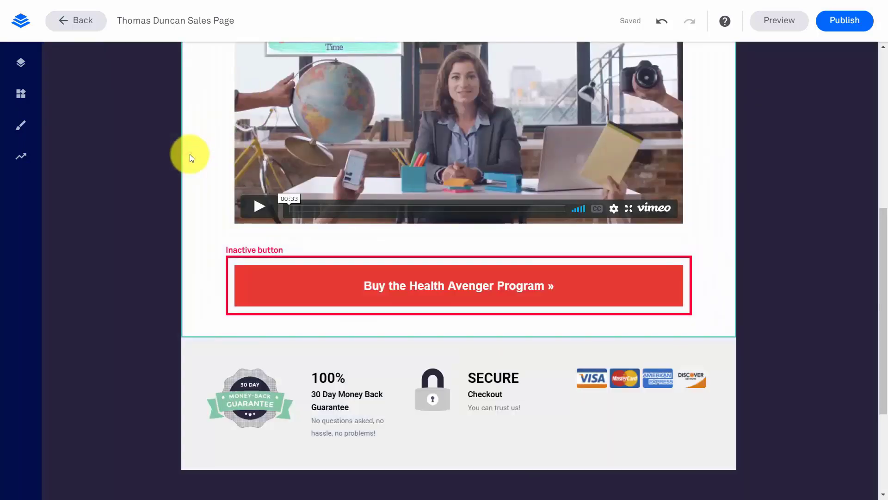
pyautogui.moveTo(412, 261)
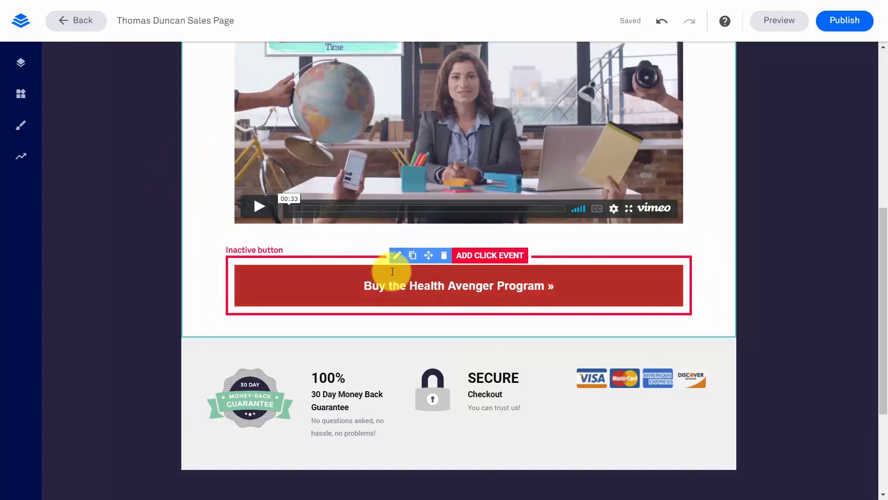
pyautogui.click(484, 256)
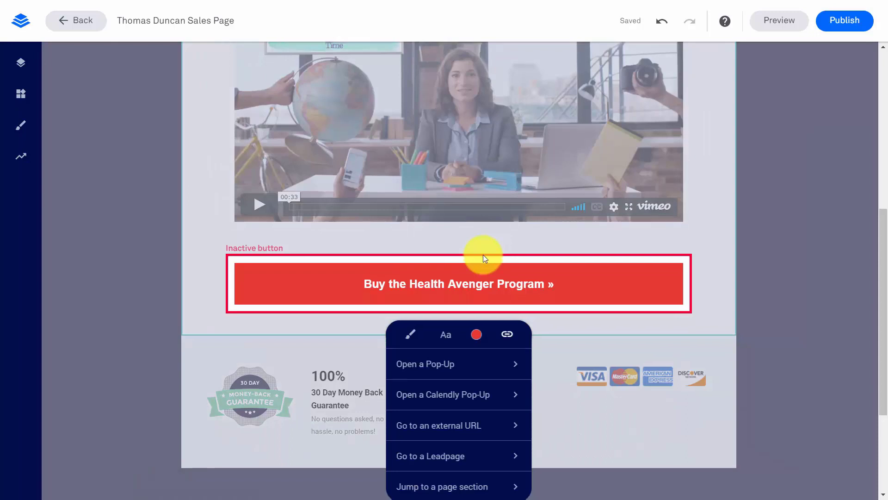
pyautogui.scroll(-1, 484, 255)
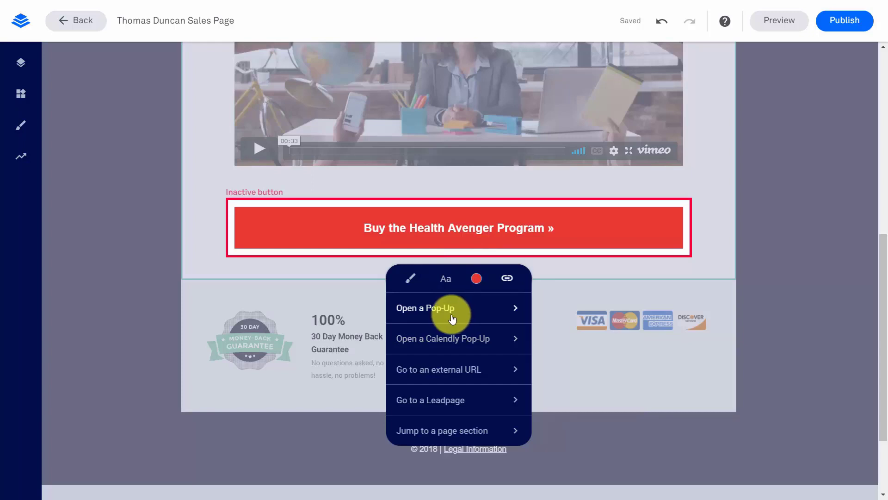
pyautogui.click(447, 370)
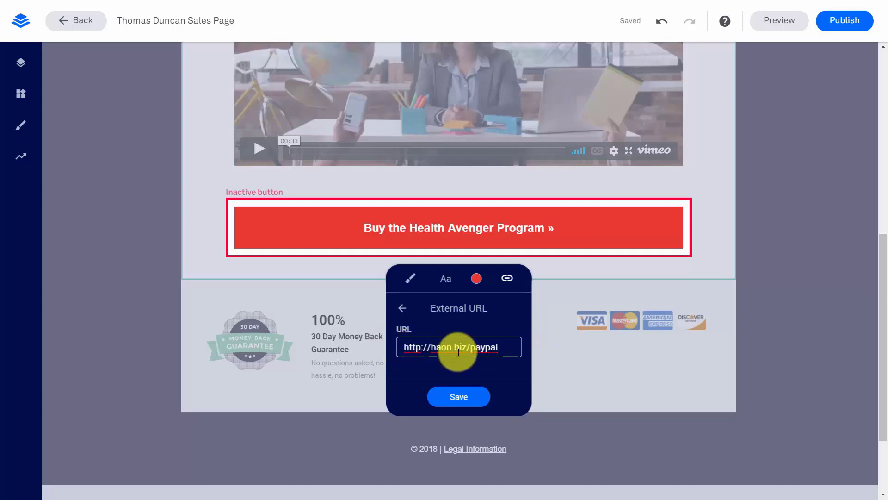
pyautogui.click(458, 397)
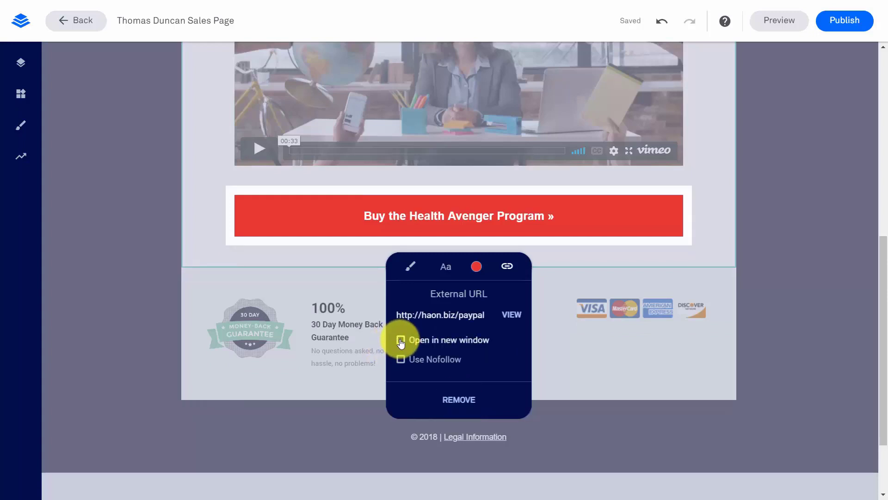
pyautogui.click(403, 342)
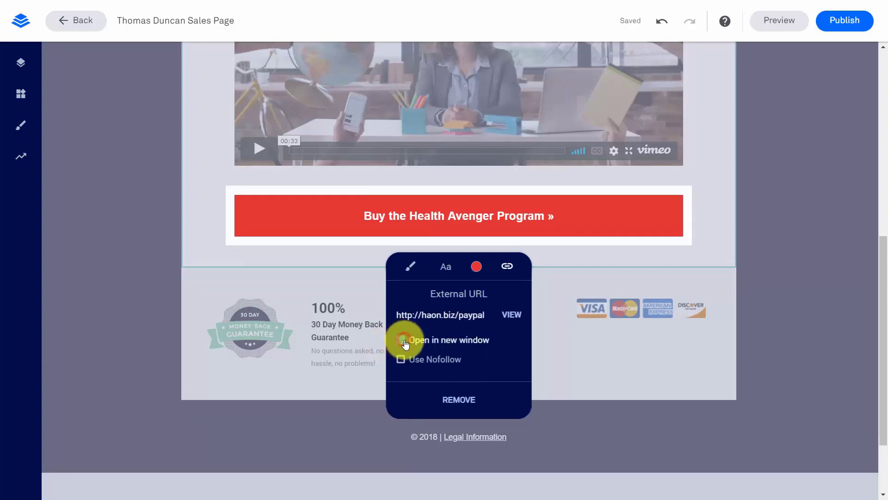
pyautogui.click(614, 352)
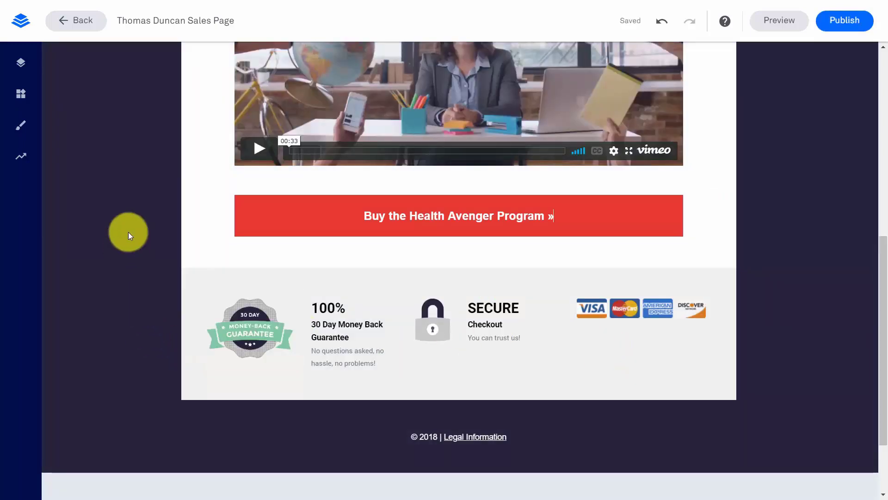
pyautogui.scroll(6, 143, 232)
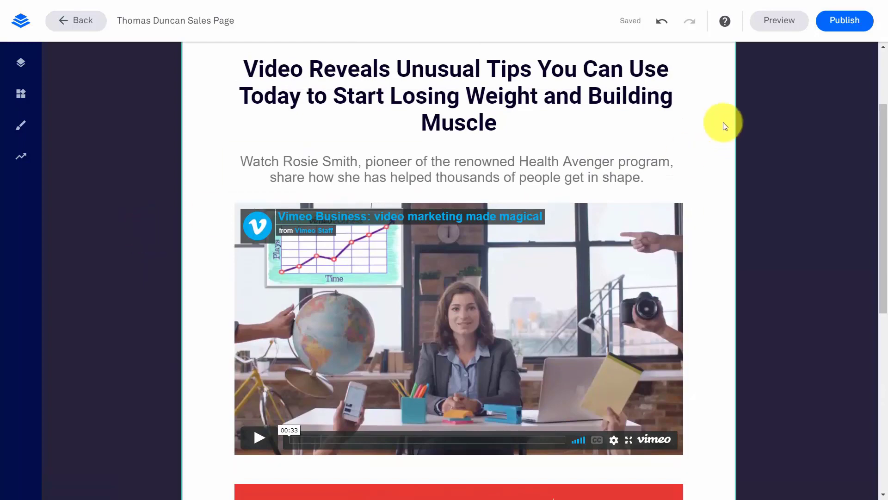
pyautogui.click(836, 21)
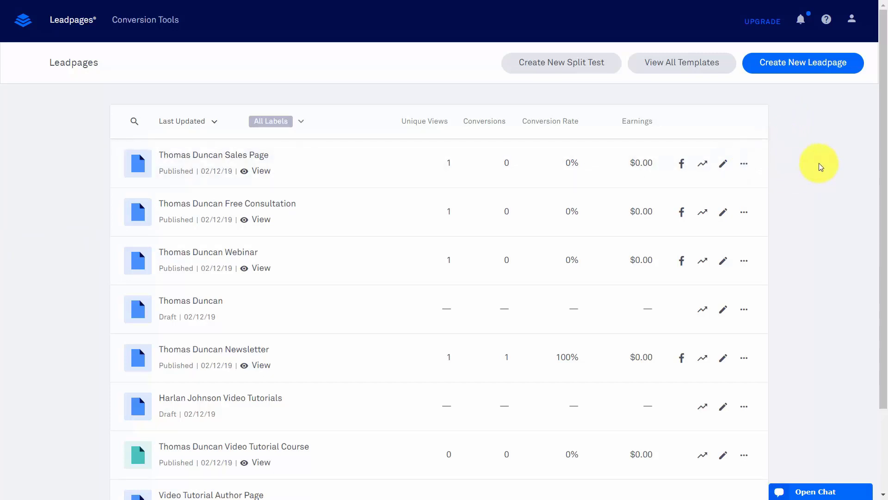
pyautogui.click(788, 67)
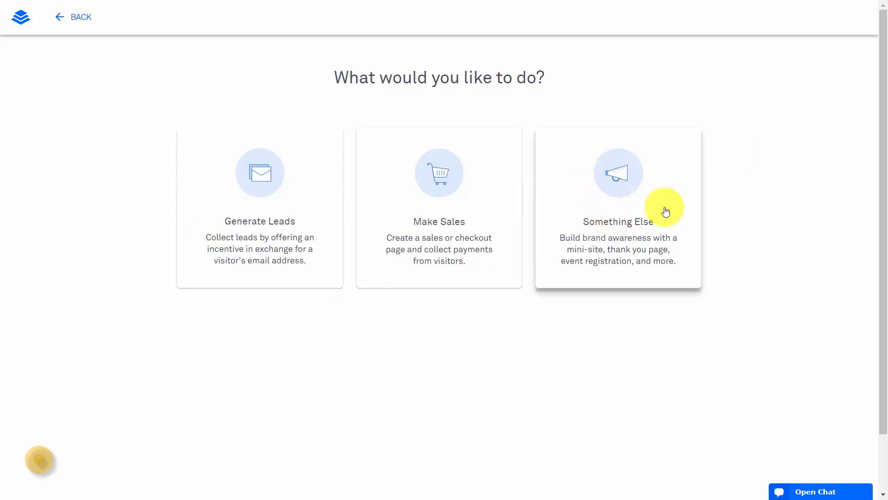
pyautogui.click(611, 177)
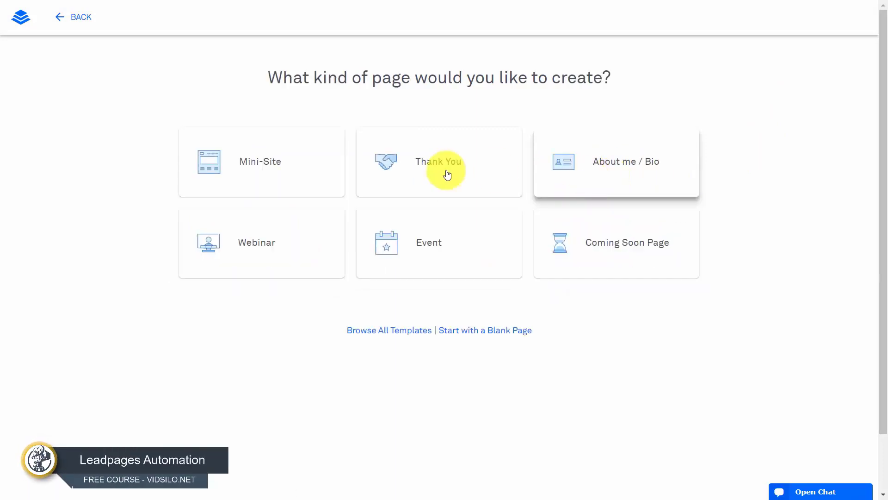
pyautogui.click(260, 163)
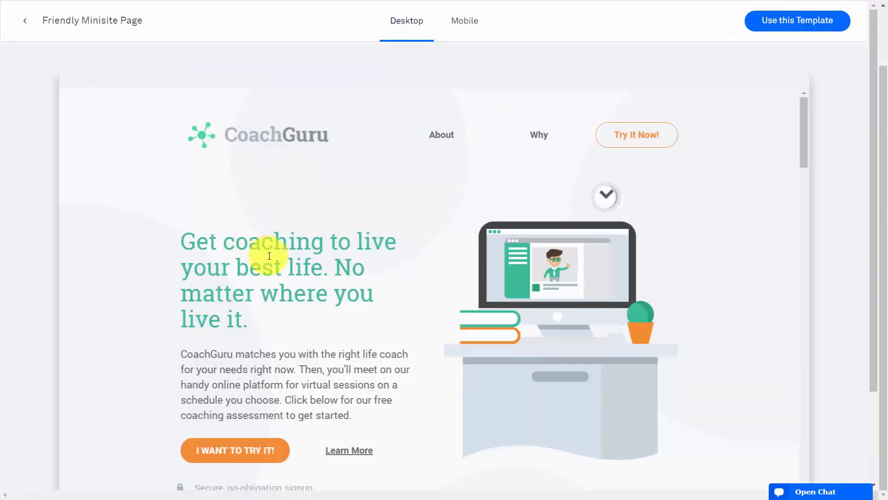
pyautogui.click(788, 23)
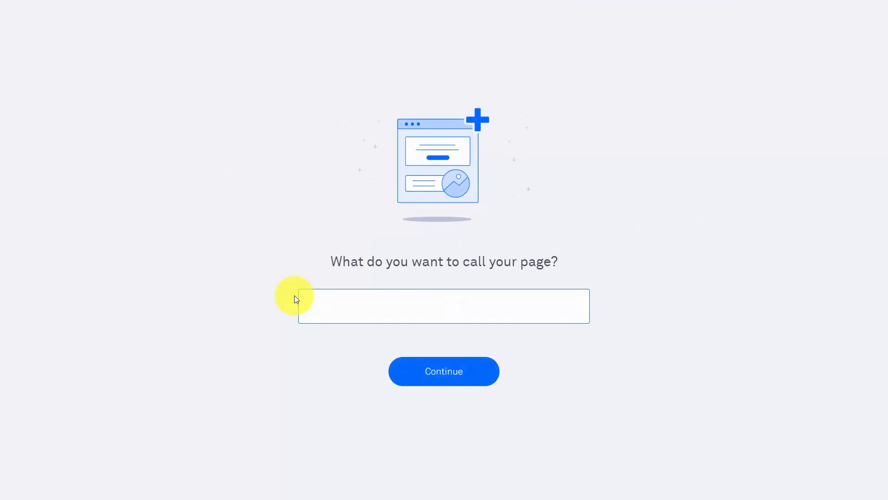
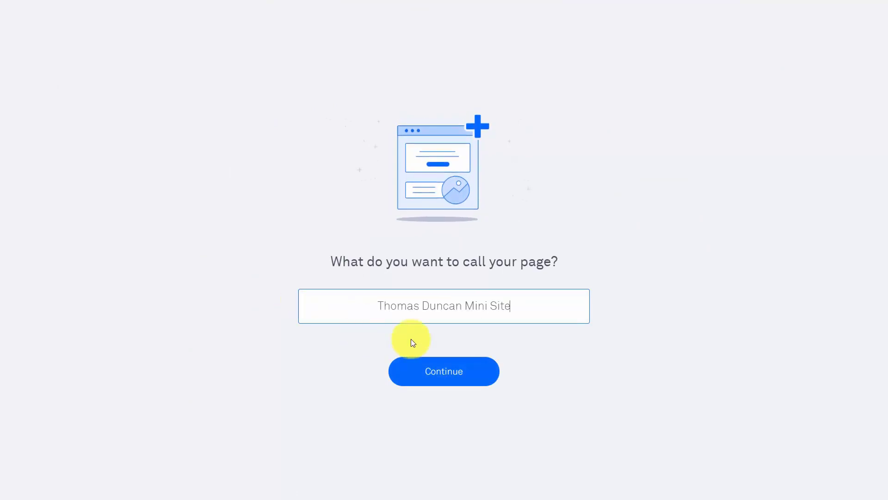
pyautogui.click(441, 376)
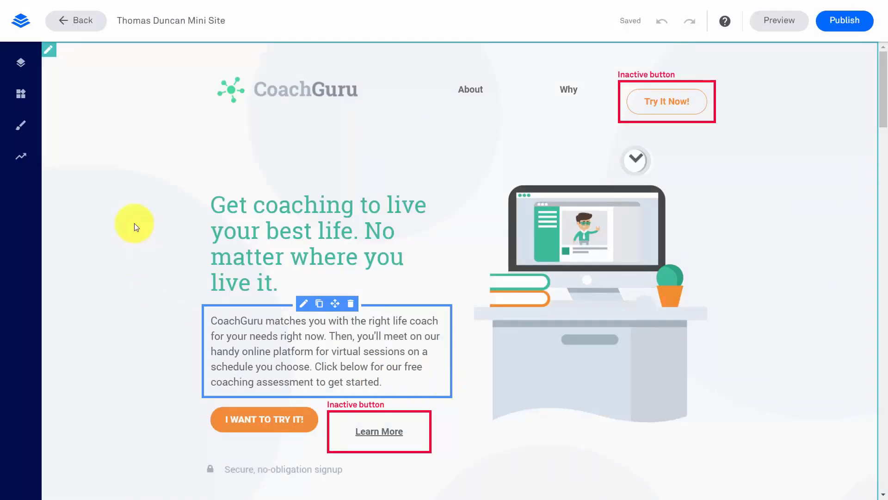
pyautogui.moveTo(312, 94)
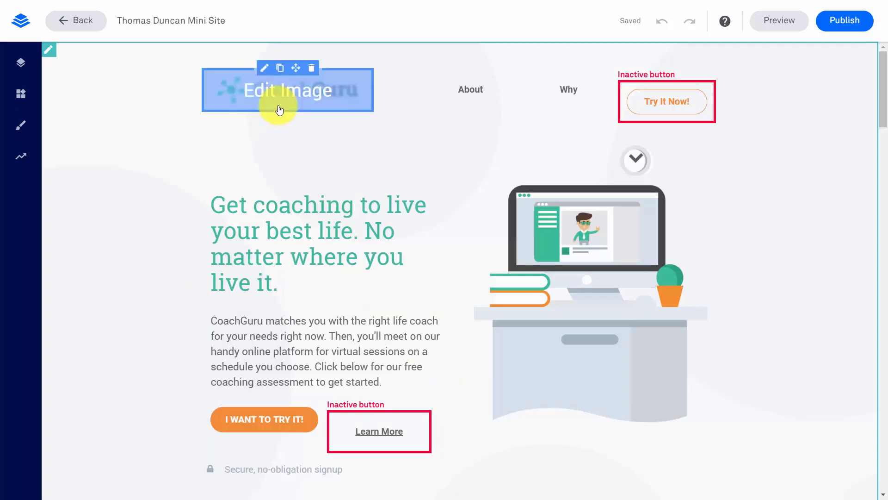
pyautogui.click(265, 69)
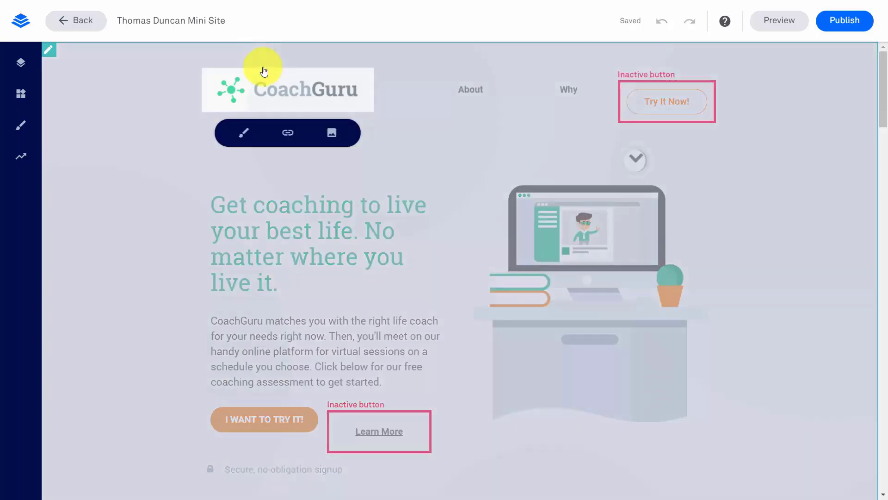
pyautogui.click(332, 134)
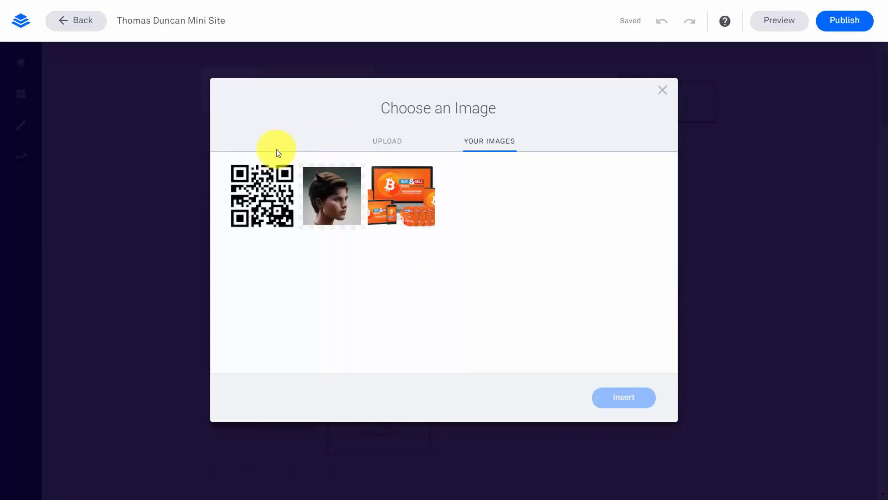
pyautogui.click(393, 145)
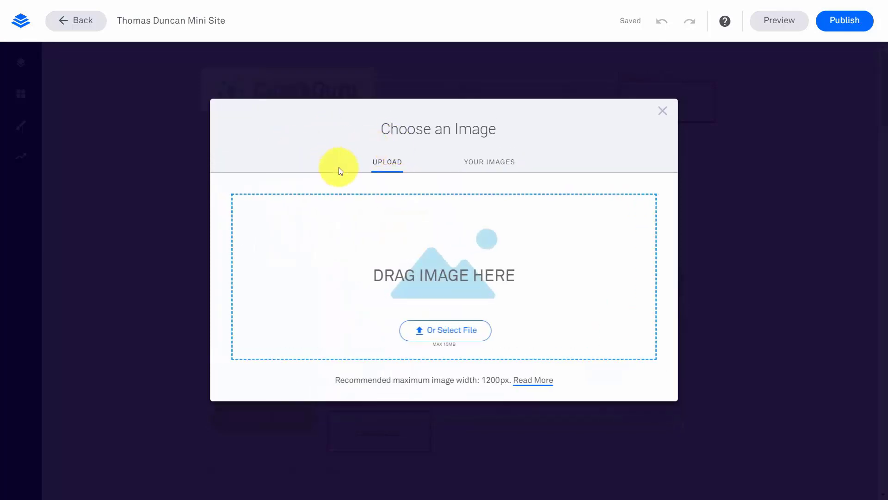
pyautogui.click(509, 164)
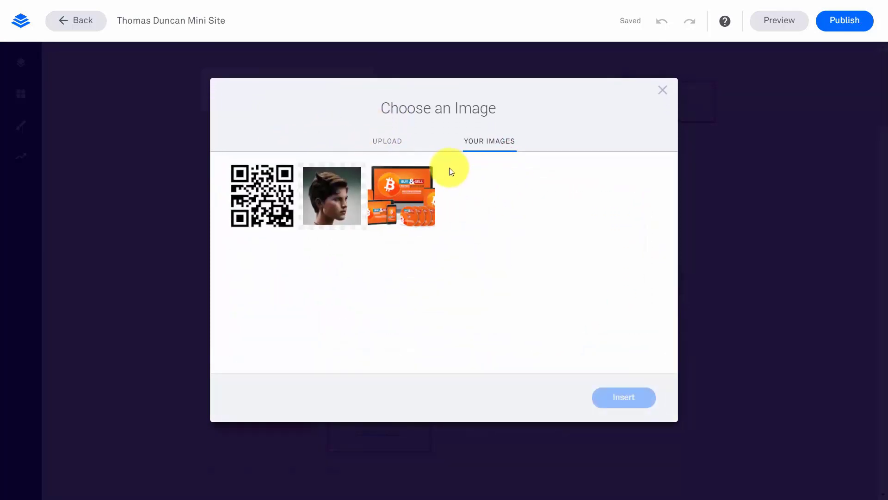
pyautogui.click(663, 90)
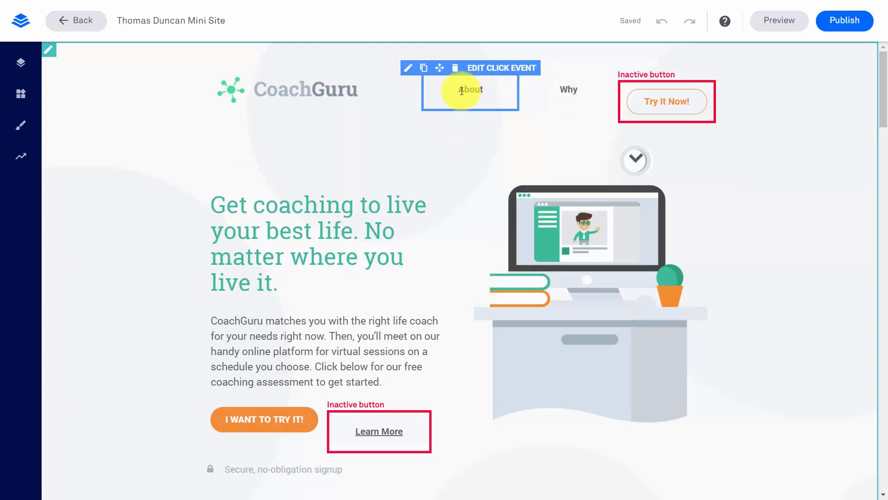
# Check the About link's click action, then close its settings
pyautogui.click(495, 70)
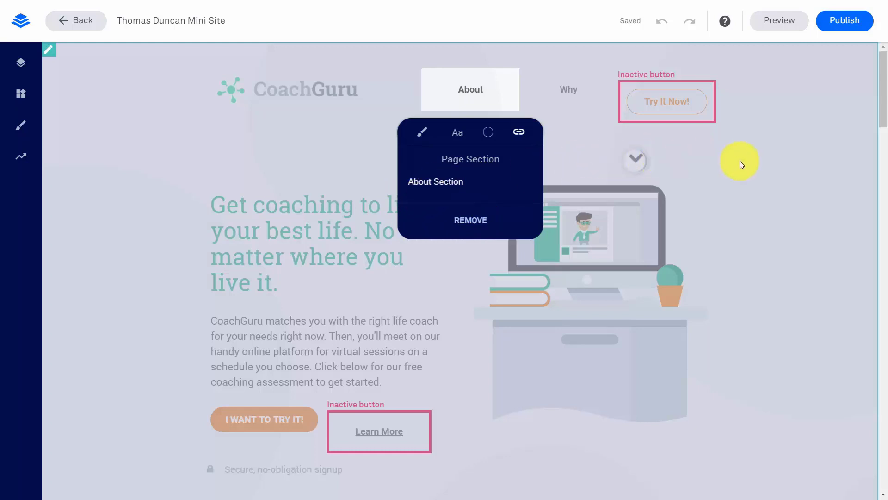
pyautogui.click(773, 165)
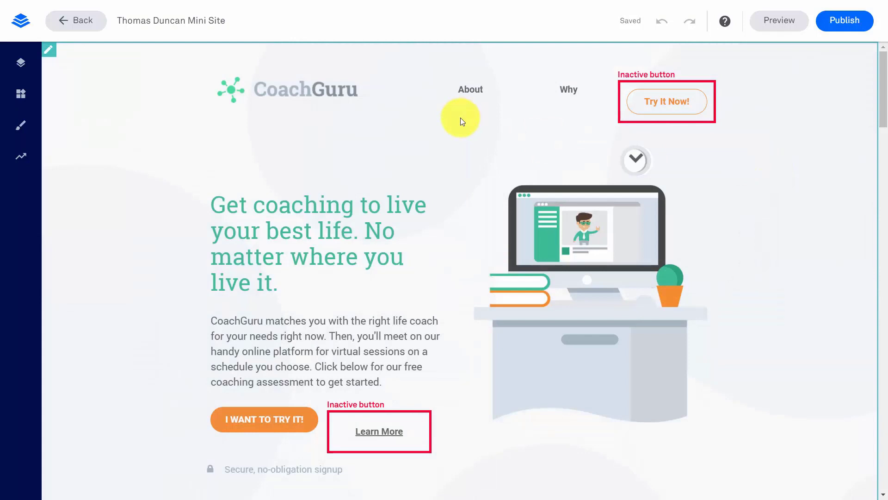
pyautogui.scroll(-20, 453, 139)
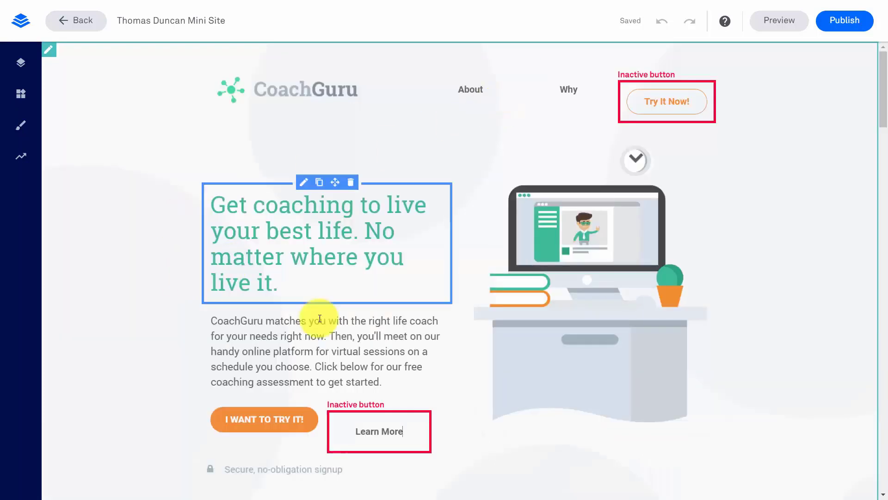
# Link the Learn More button to the Testimonial Section, then remove that link
pyautogui.moveTo(401, 426)
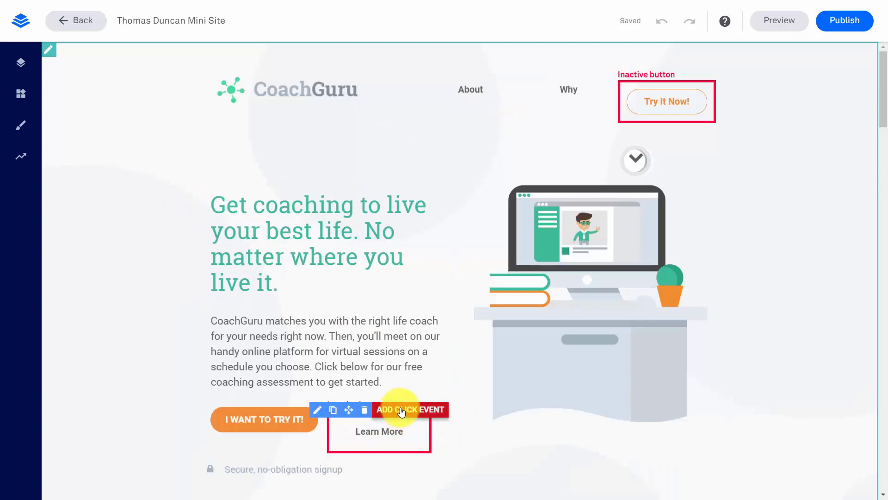
pyautogui.click(402, 410)
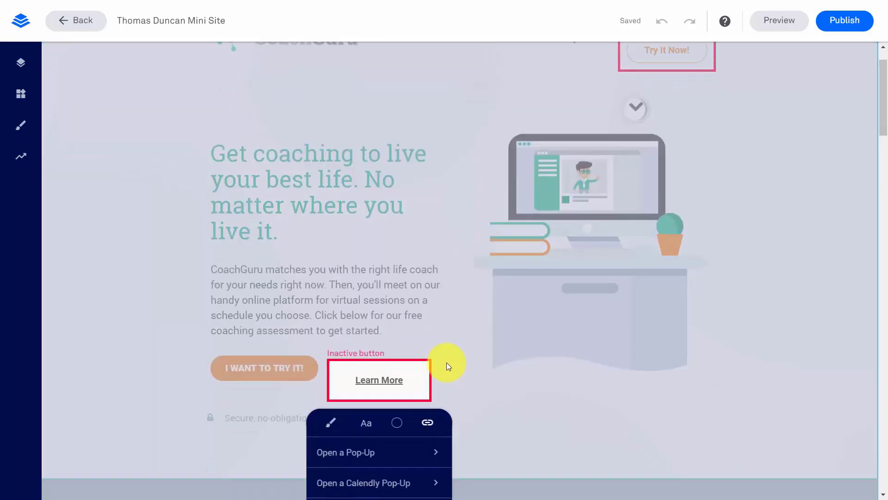
pyautogui.scroll(-1, 446, 363)
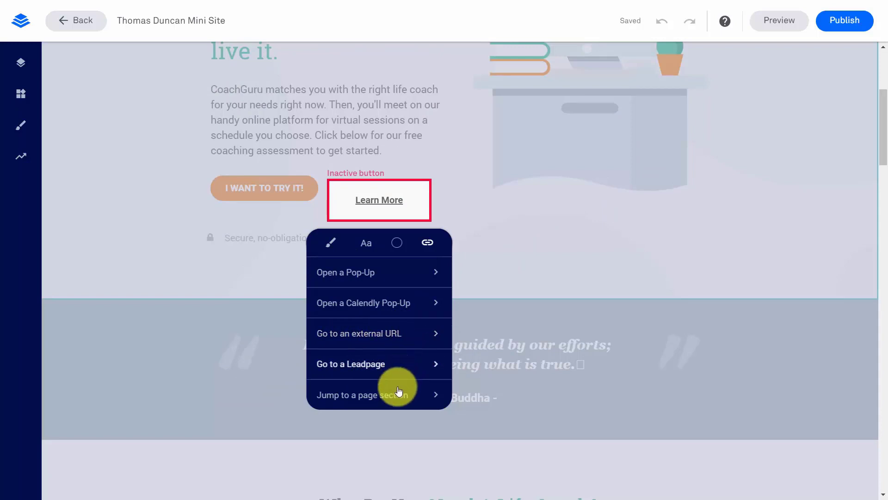
pyautogui.click(371, 400)
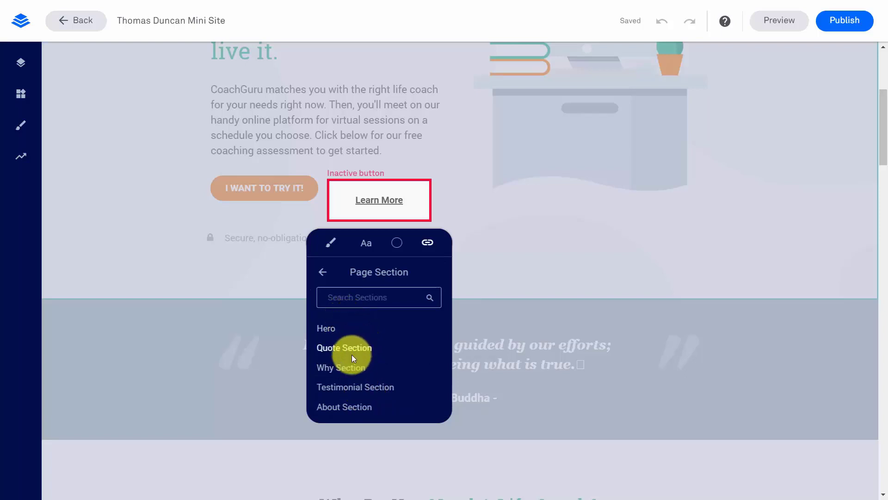
pyautogui.click(346, 387)
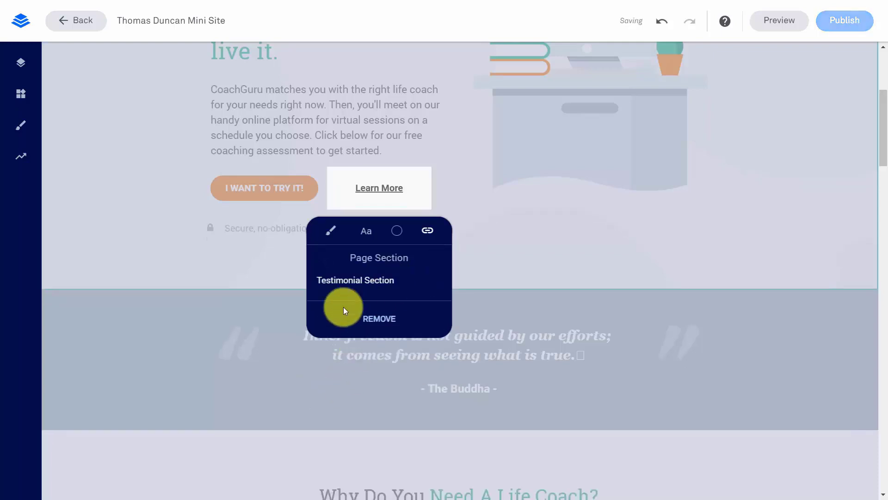
pyautogui.click(368, 327)
pyautogui.scroll(-9, 438, 164)
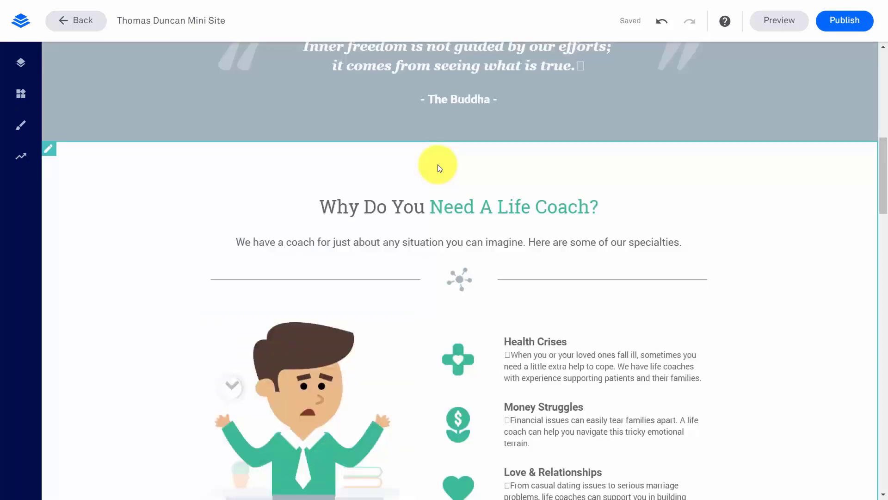
# Open the Why Do You Need A Life Coach section's settings, return to Page Layout, and start renaming it
pyautogui.click(197, 88)
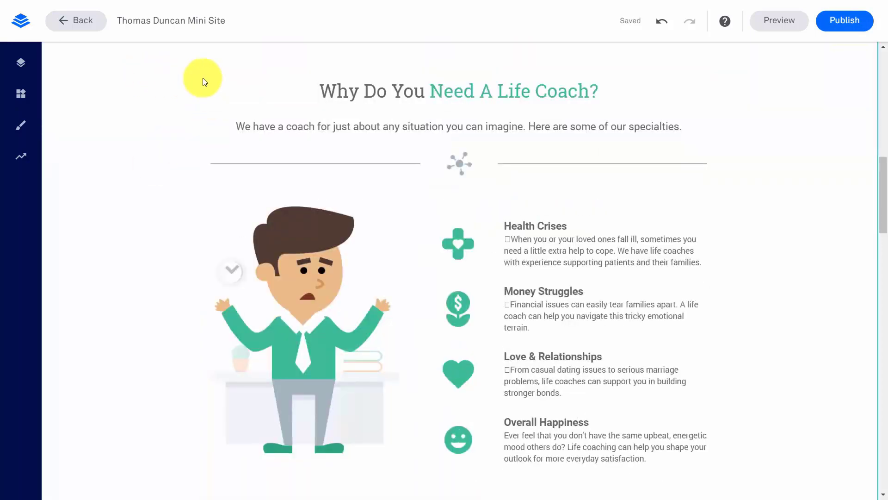
pyautogui.click(153, 92)
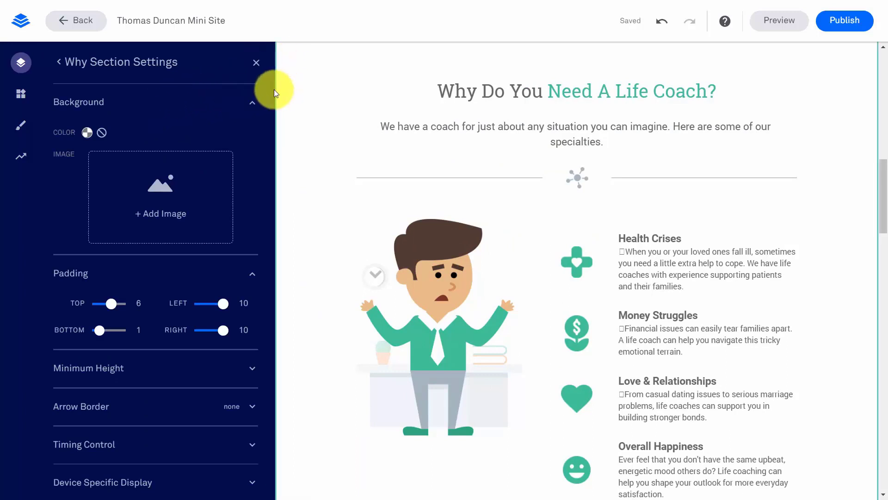
pyautogui.click(83, 64)
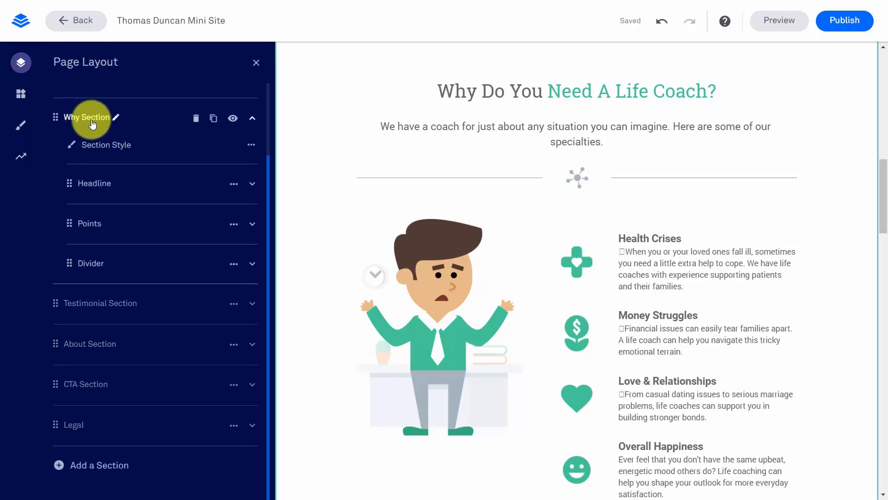
pyautogui.click(116, 120)
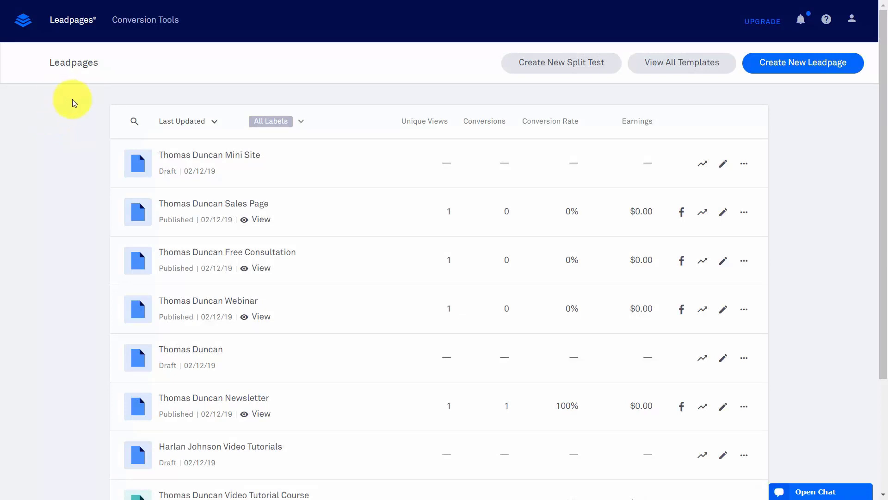
# Choose the Thanks for Signing Up template under Something Else > Thank You
pyautogui.click(796, 61)
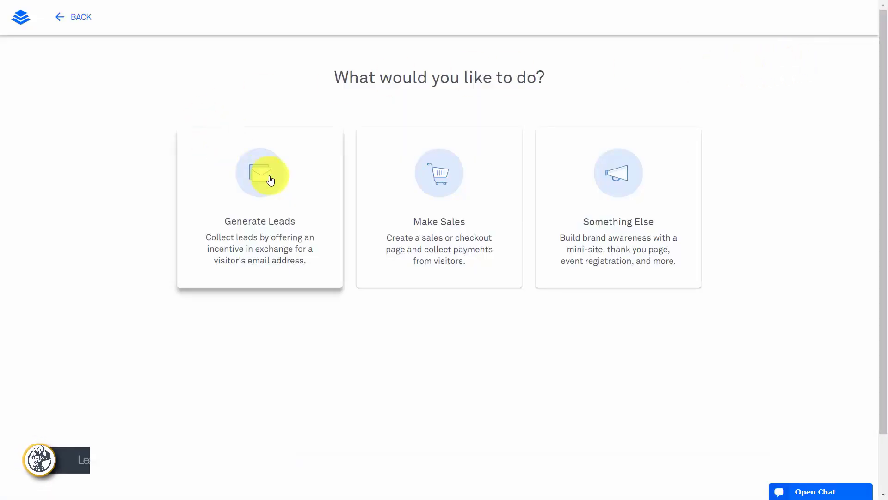
pyautogui.click(615, 177)
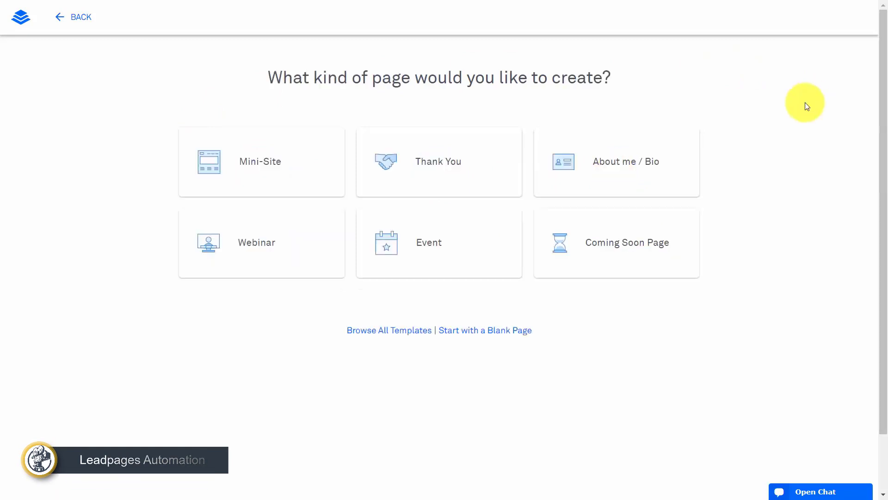
pyautogui.click(422, 160)
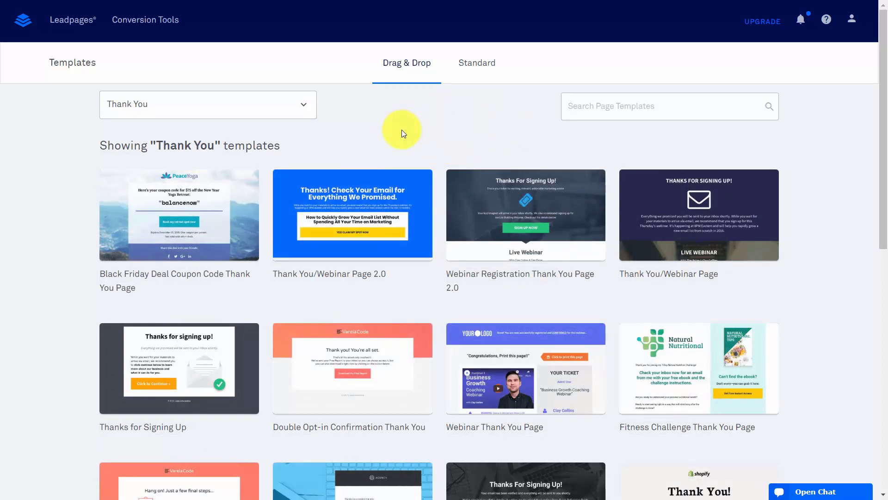
pyautogui.scroll(-1, 393, 175)
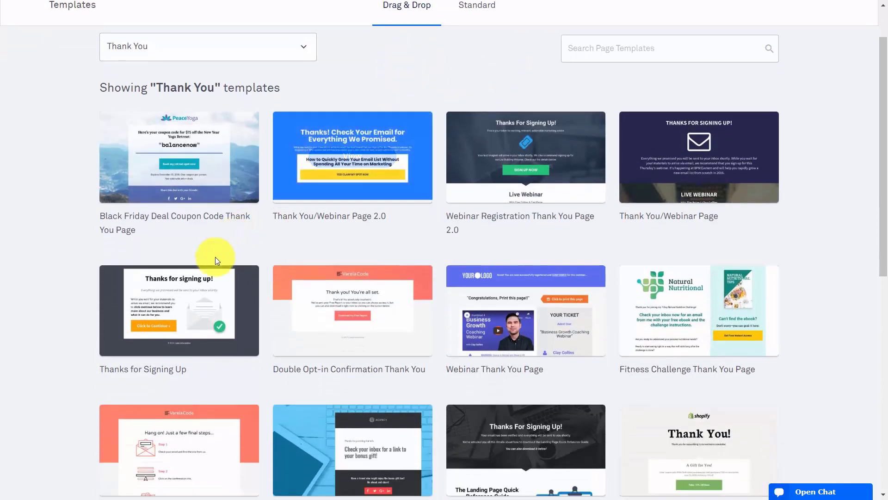
pyautogui.click(182, 310)
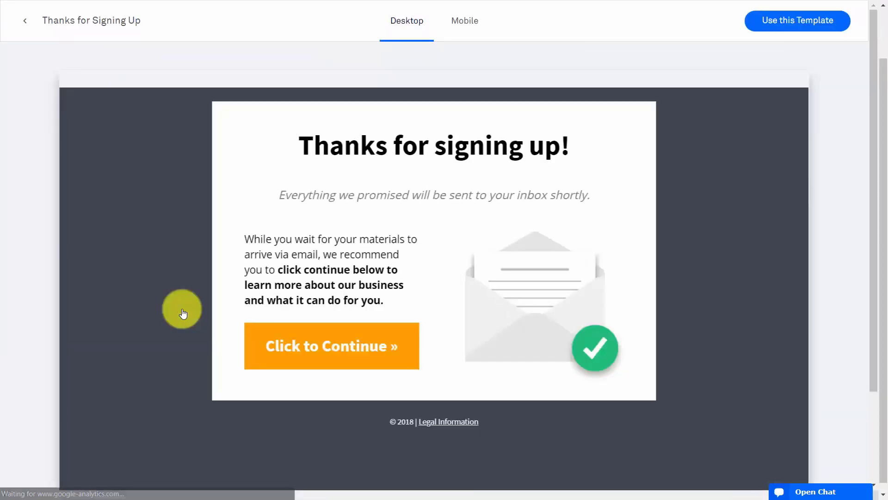
pyautogui.click(781, 22)
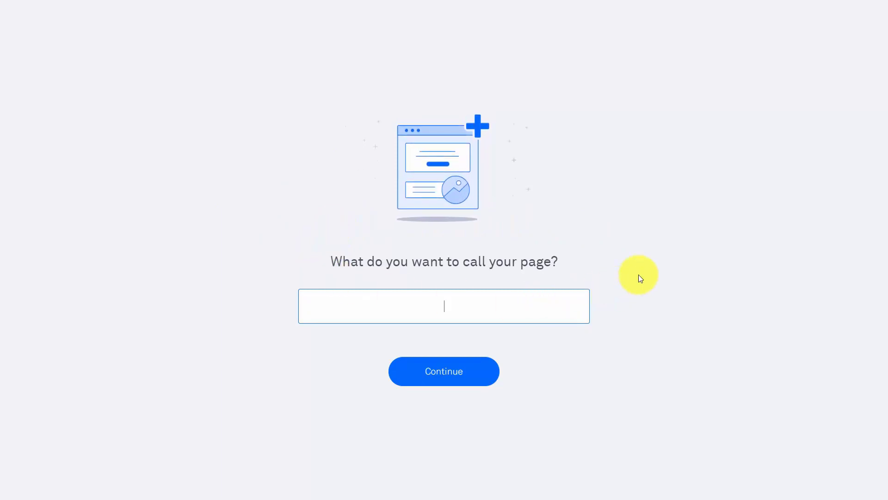
pyautogui.click(434, 374)
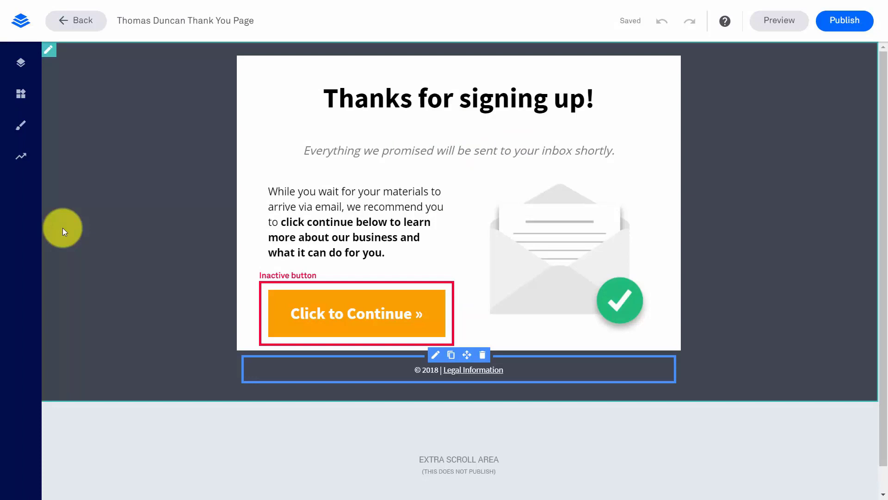
# Give the Click to Continue button a Go to a Leadpage click action
pyautogui.moveTo(445, 312)
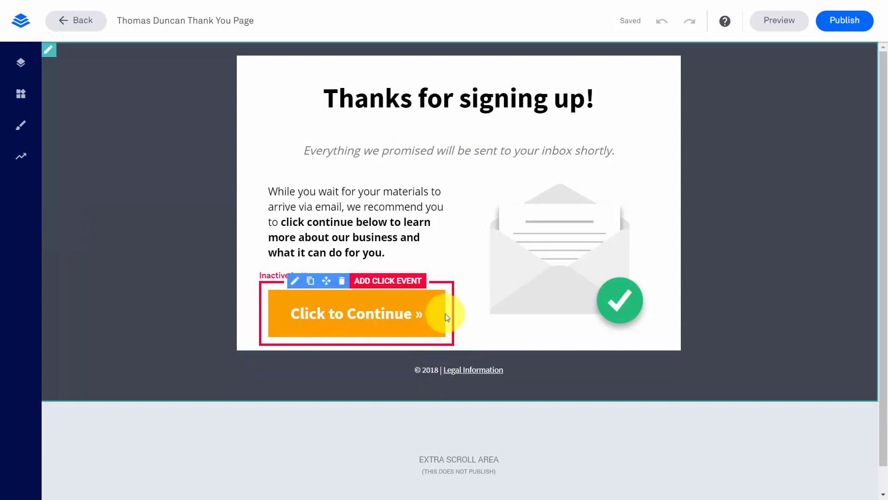
pyautogui.click(388, 281)
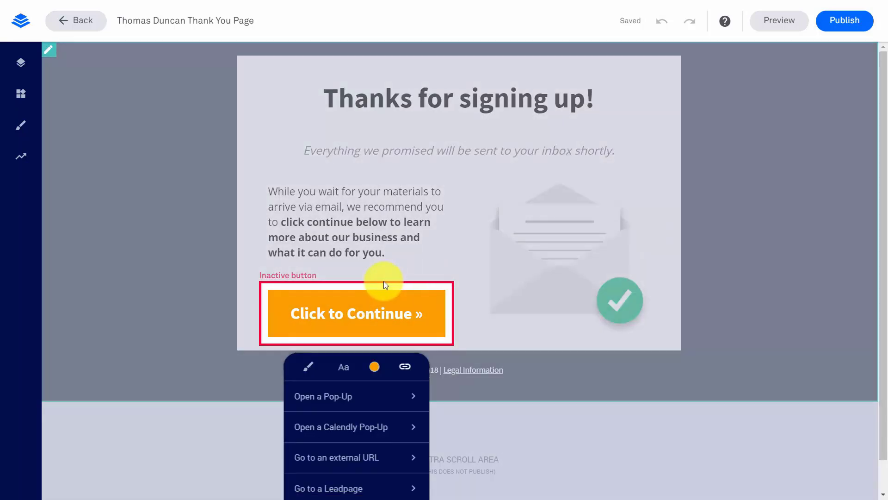
pyautogui.scroll(-1, 383, 281)
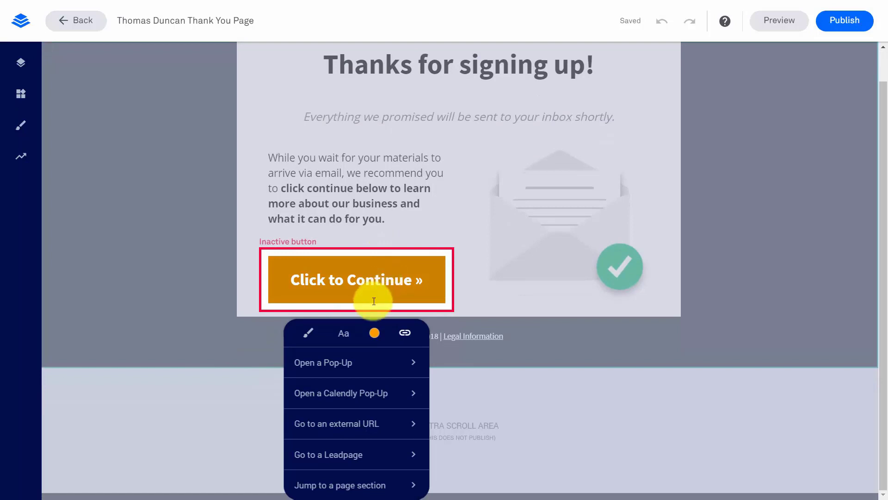
pyautogui.scroll(1, 404, 273)
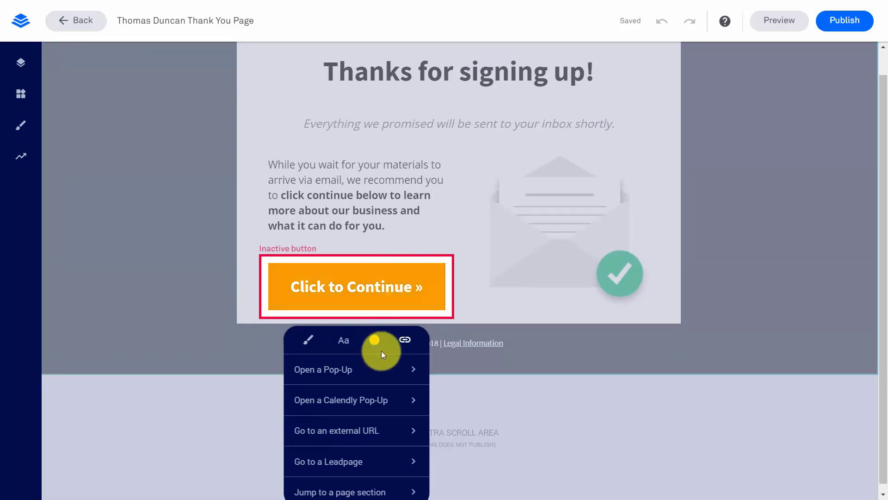
pyautogui.scroll(-1, 385, 332)
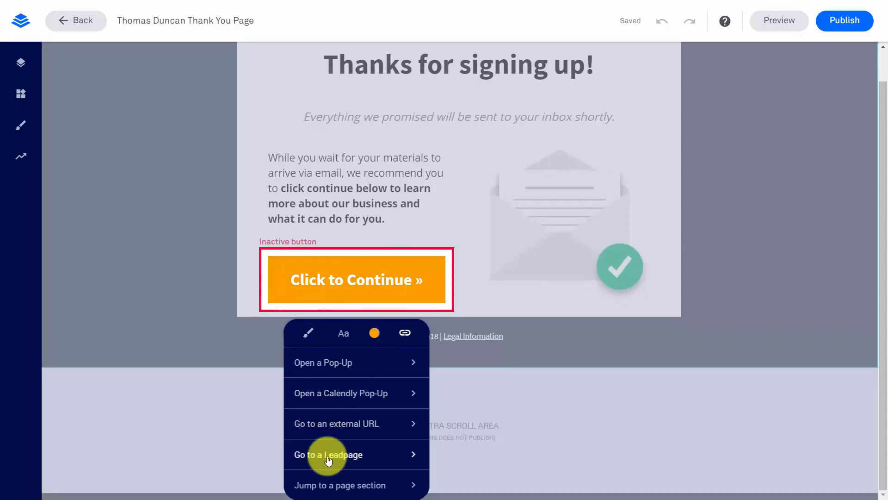
pyautogui.click(354, 455)
# Set the button's destination to the Video Tutorials Leadpage, opening in a new window
pyautogui.scroll(-2, 387, 400)
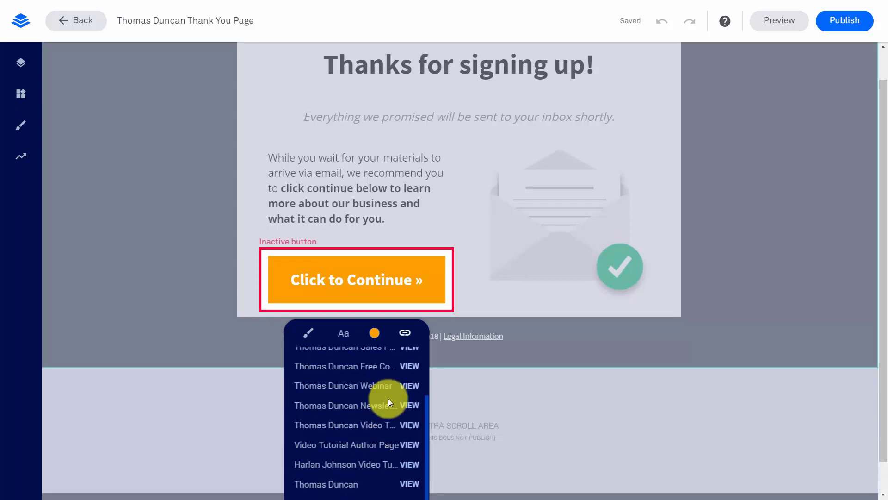
pyautogui.scroll(2, 388, 398)
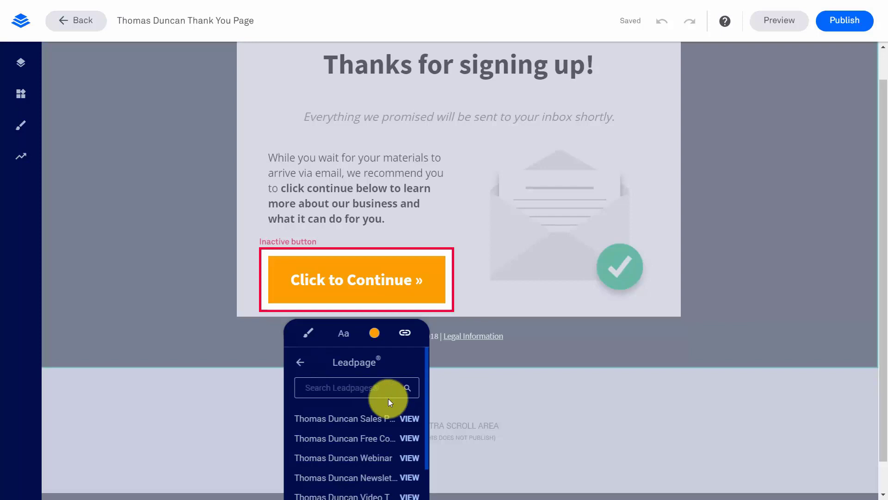
pyautogui.scroll(-2, 388, 398)
pyautogui.press('F11')
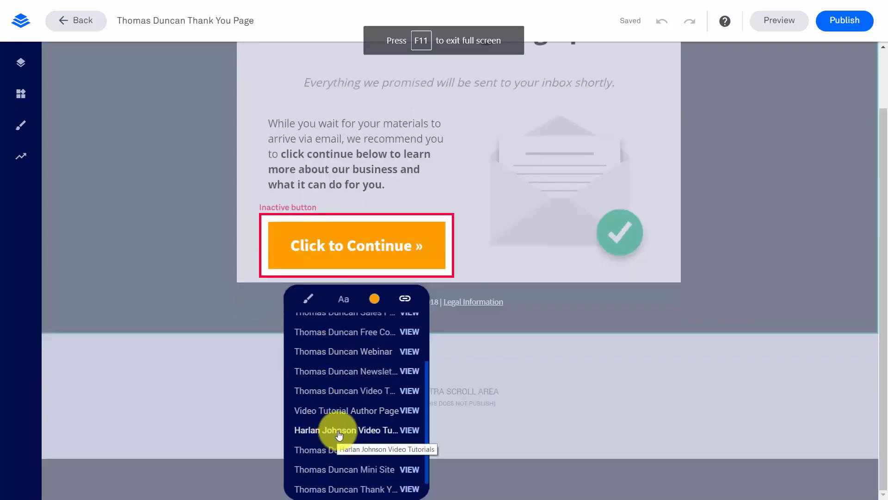
pyautogui.click(338, 434)
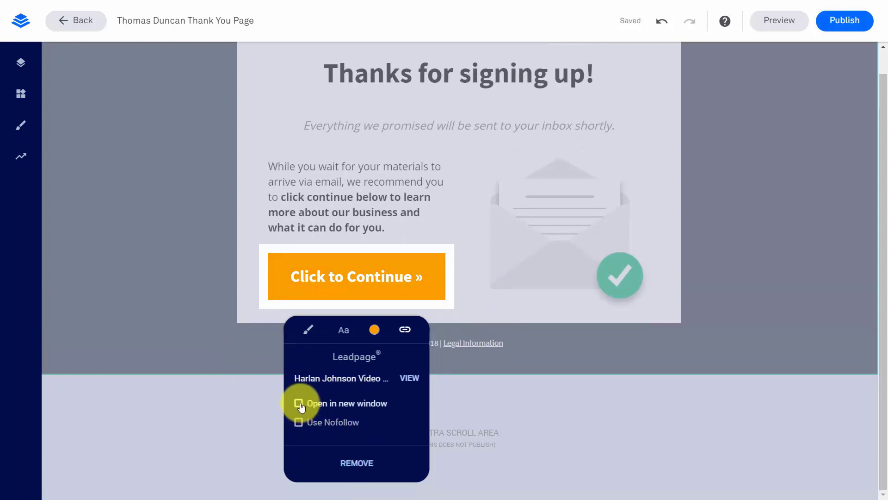
pyautogui.click(299, 404)
pyautogui.click(557, 352)
pyautogui.scroll(1, 107, 418)
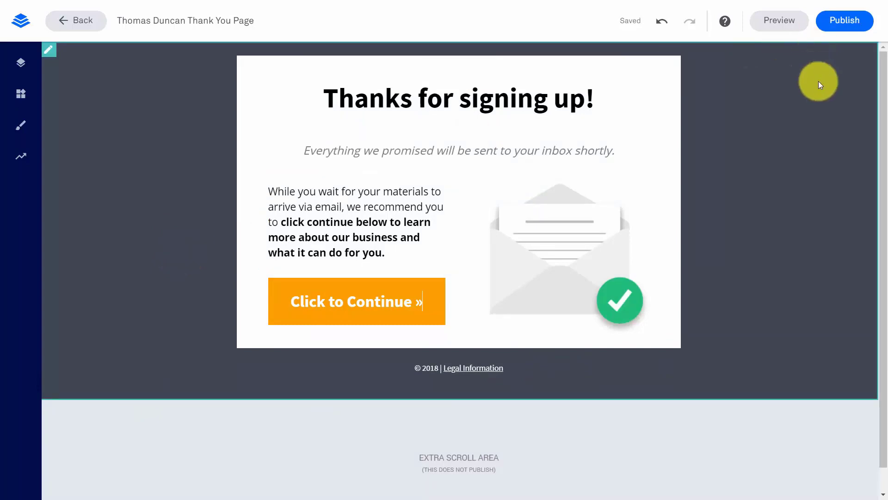
# Publish the thank-you page, then start a new Something Else > About me / Bio leadpage
pyautogui.click(833, 31)
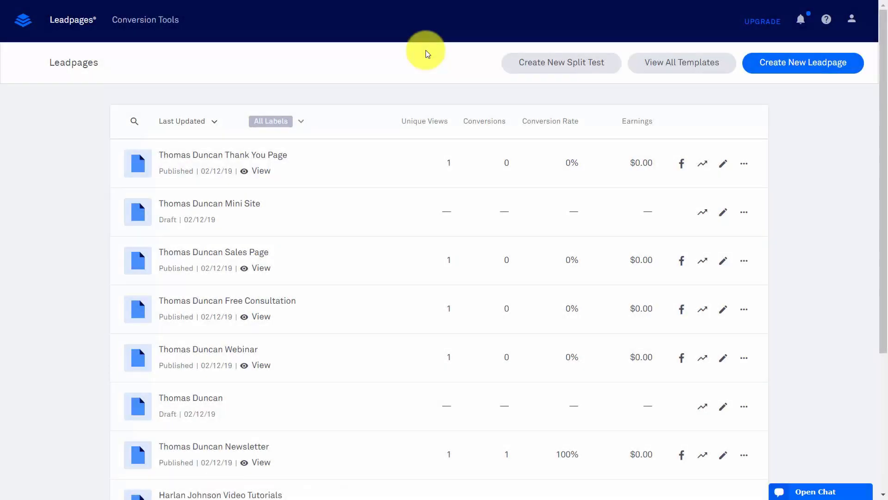
pyautogui.click(775, 70)
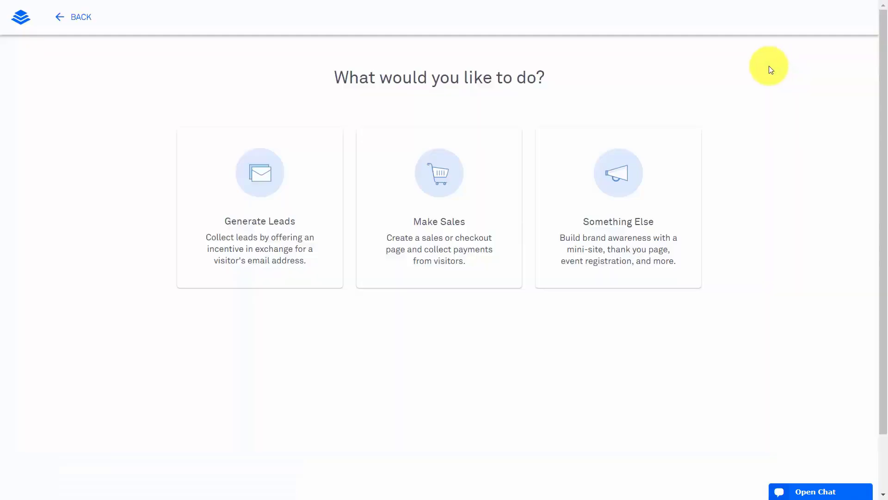
pyautogui.click(615, 174)
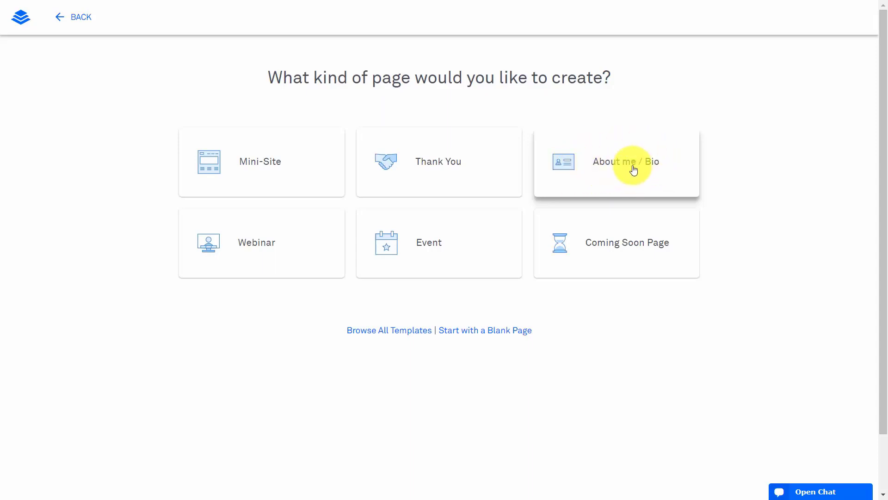
pyautogui.click(610, 163)
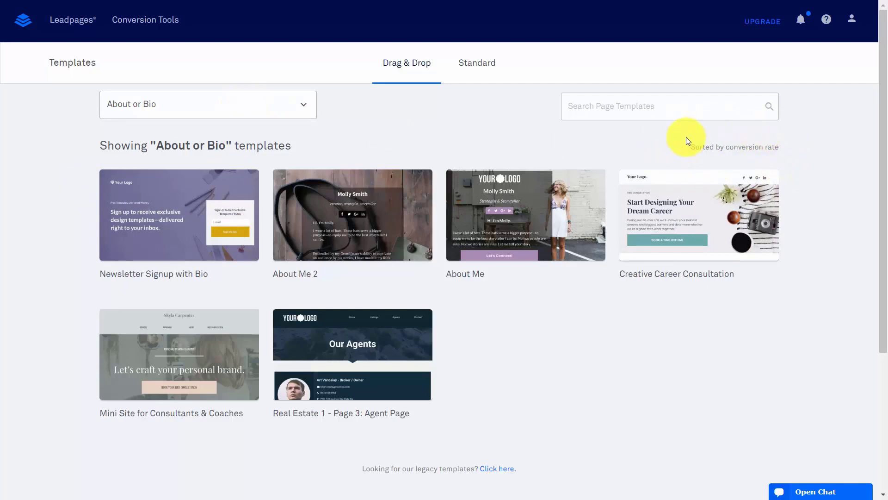
# Create a page from the Newsletter Signup with Bio template, named with the client's name plus 'About Me'
pyautogui.moveTo(169, 200)
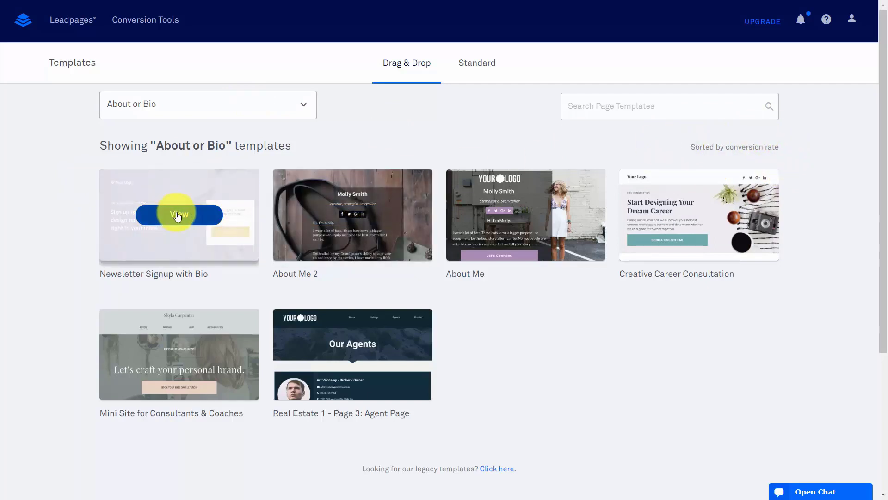
pyautogui.click(177, 215)
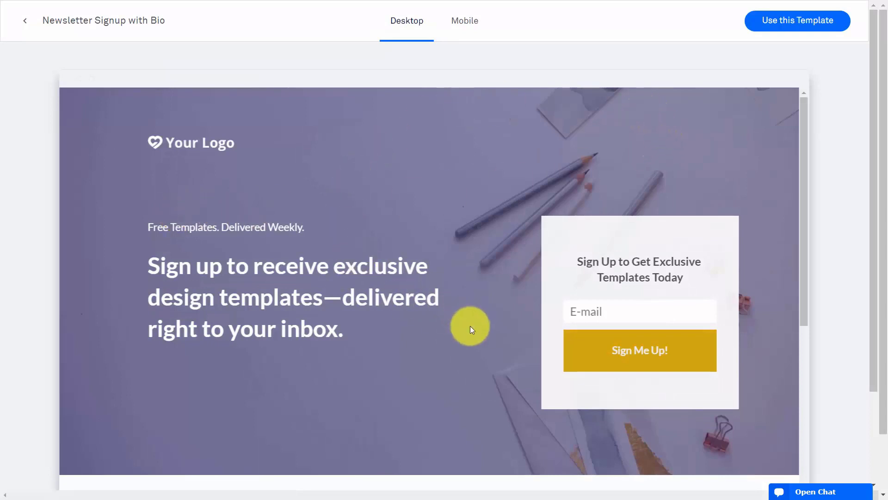
pyautogui.click(802, 20)
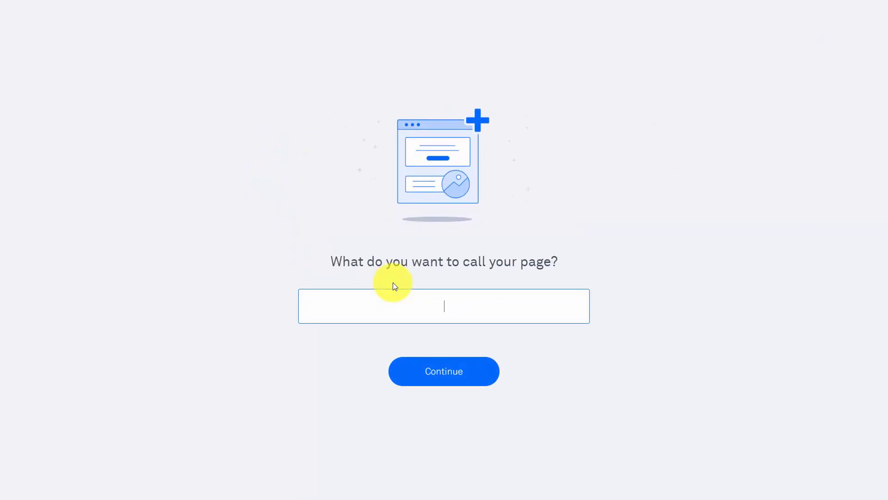
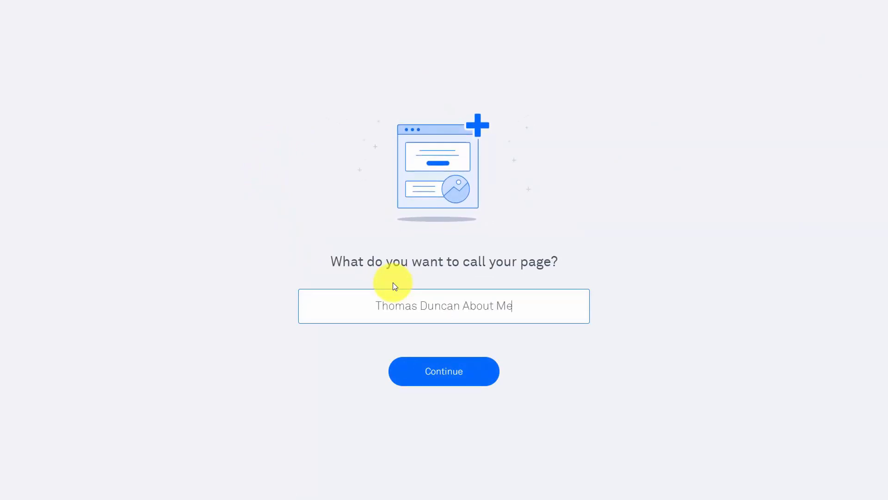
pyautogui.click(439, 372)
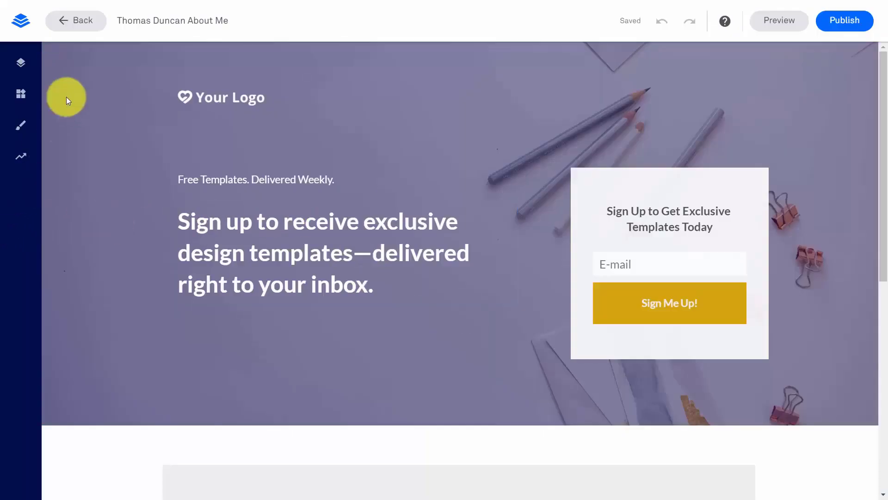
# Check the hero settings, then select the about section's bio photo for image editing
pyautogui.click(57, 52)
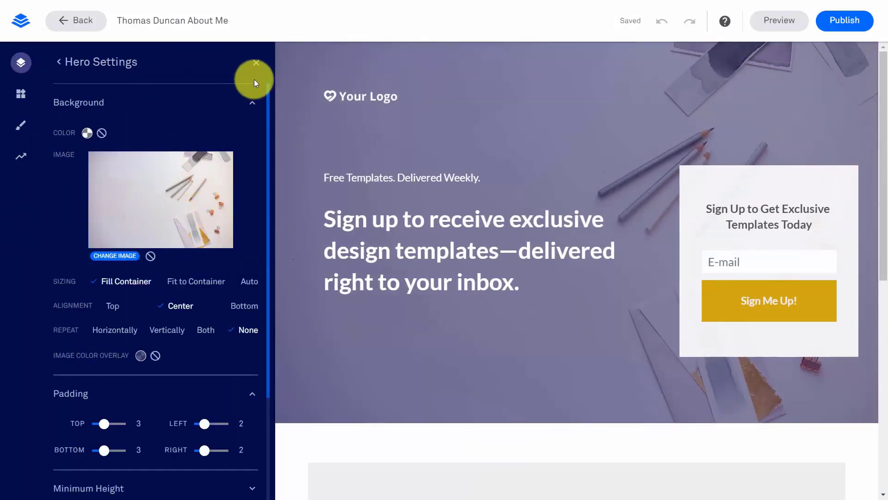
pyautogui.click(256, 63)
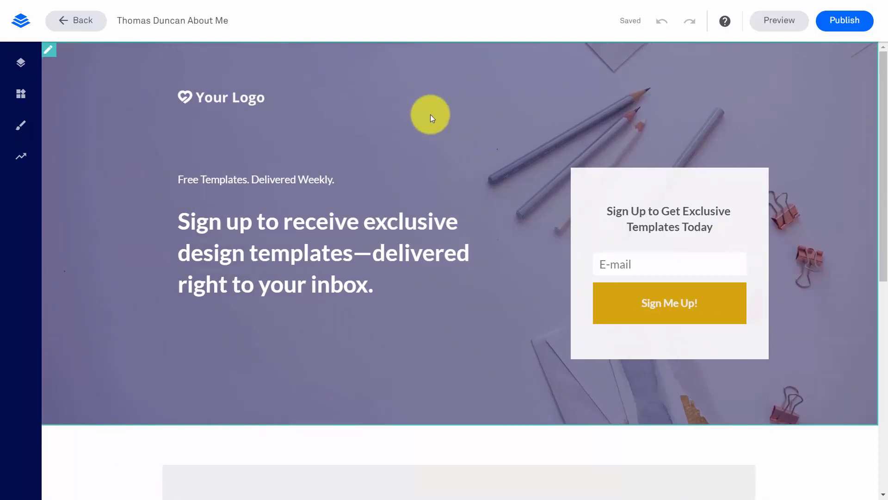
pyautogui.scroll(-9, 473, 127)
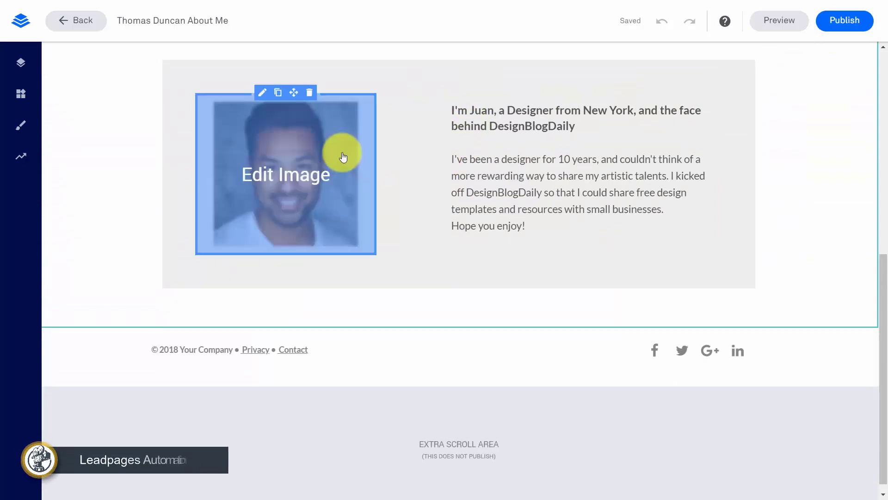
pyautogui.click(345, 239)
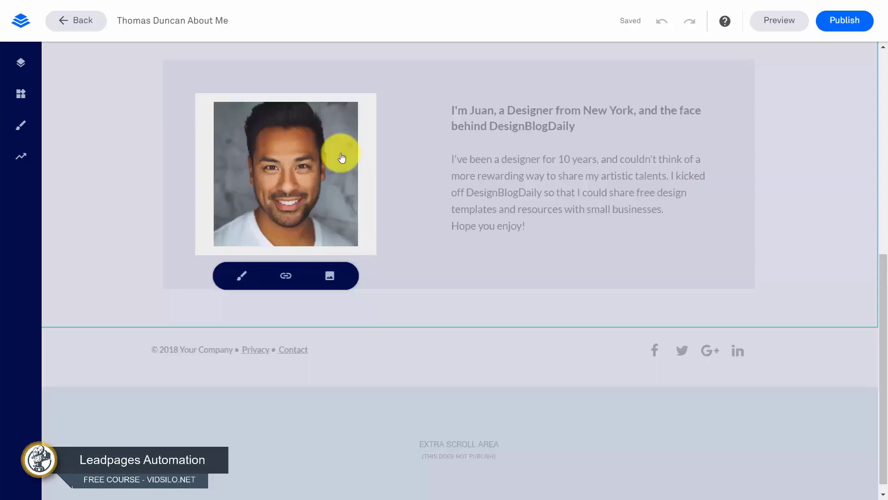
# Replace the bio photo with the second saved portrait under Your Images
pyautogui.click(329, 278)
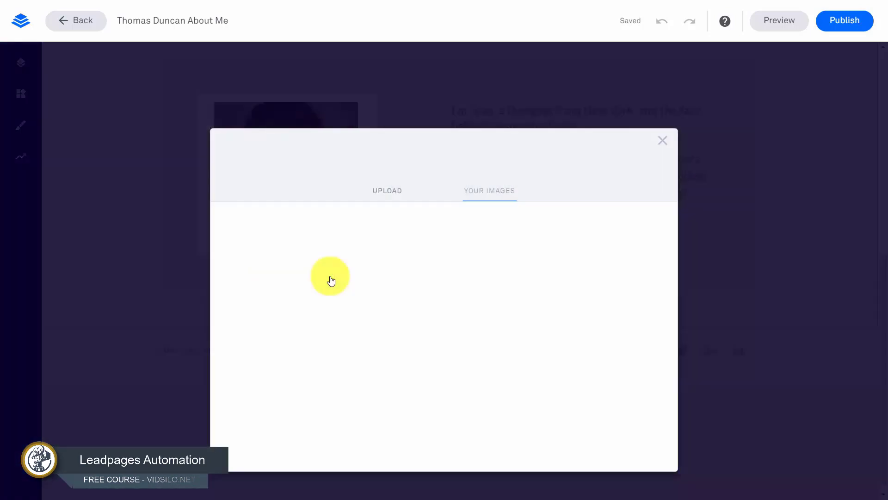
pyautogui.click(336, 209)
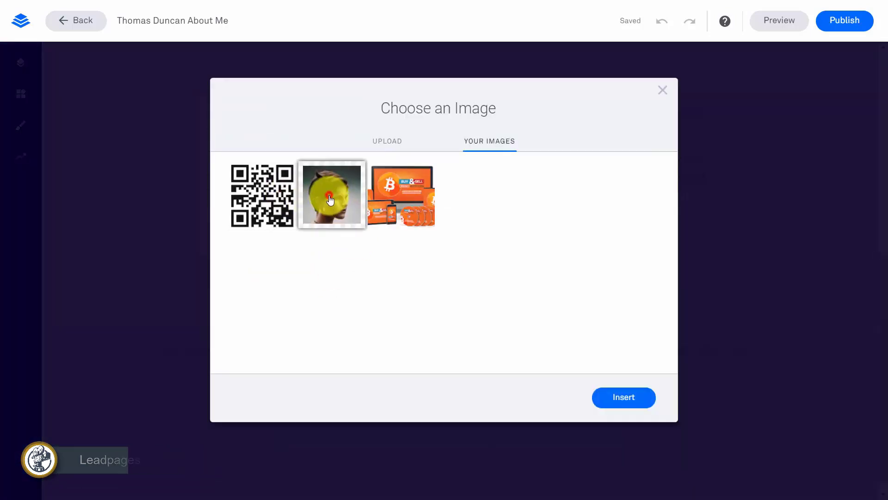
pyautogui.click(624, 402)
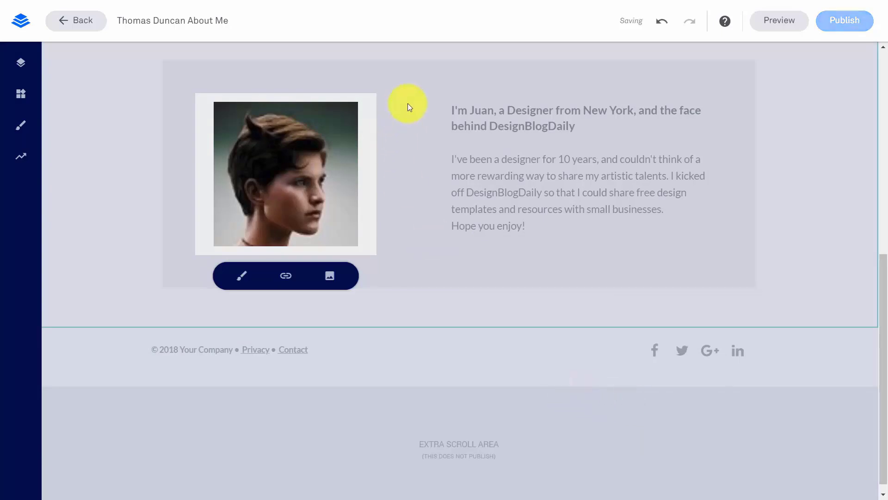
pyautogui.click(412, 190)
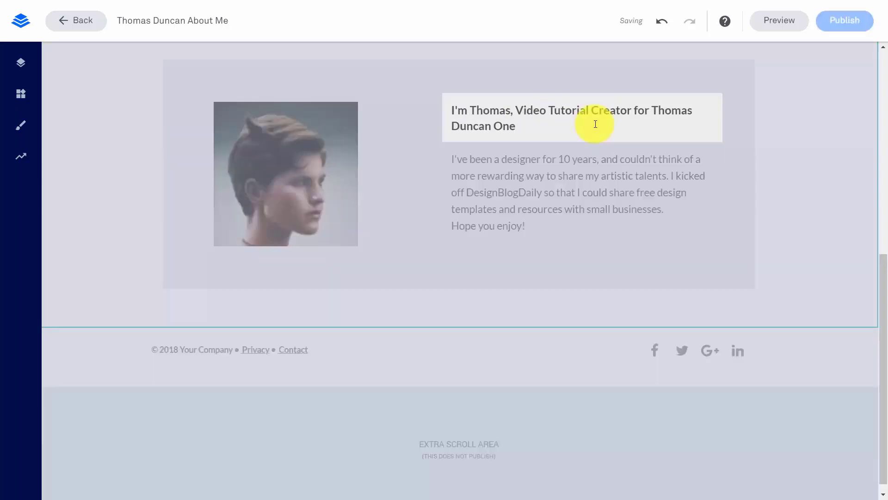
# Rewrite the bio: ten years as video instructor using Adobe Captivate, Camtasia Studio, Blackboard, Brightspace
pyautogui.click(470, 151)
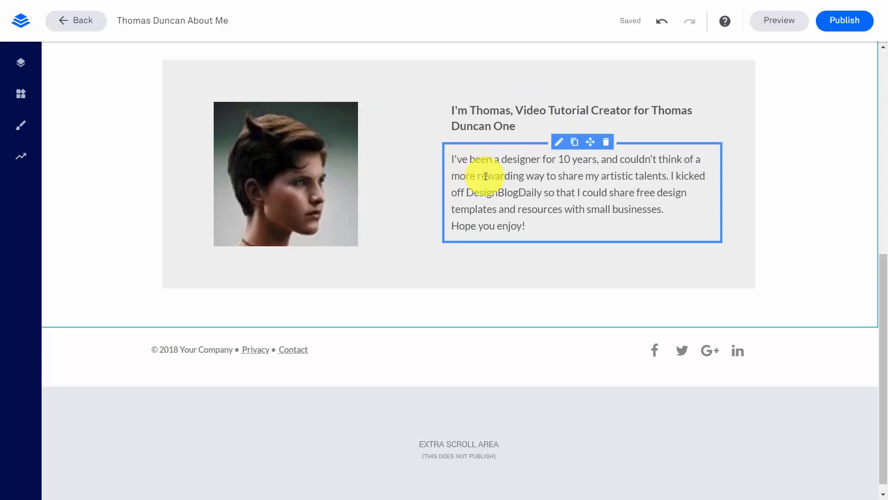
pyautogui.click(570, 229)
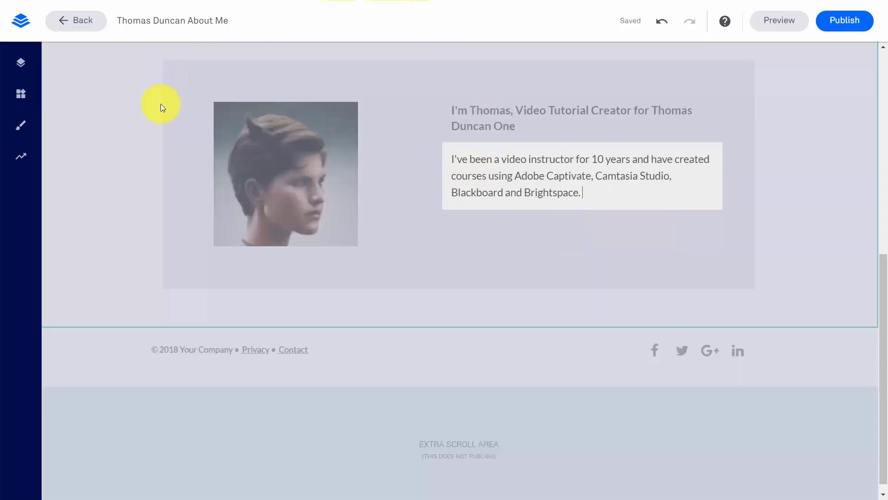
pyautogui.click(151, 123)
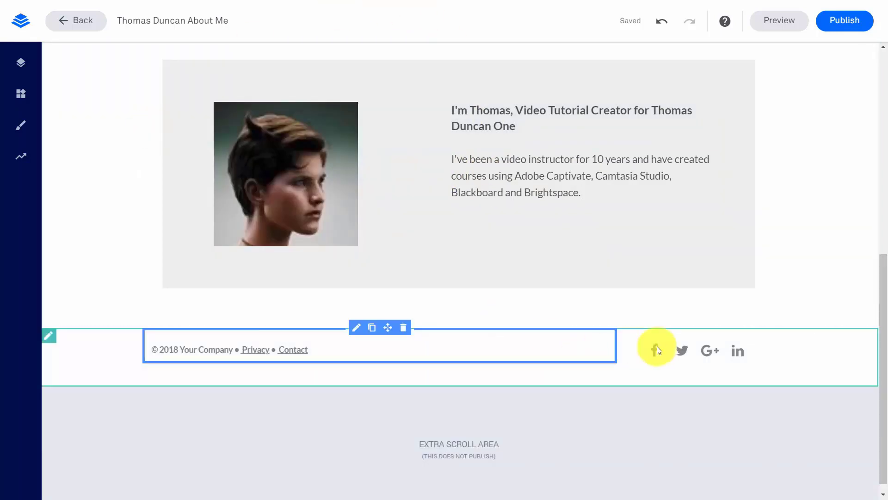
# Delete Facebook from the footer social share widget, keeping Twitter, Google+ and LinkedIn
pyautogui.click(657, 351)
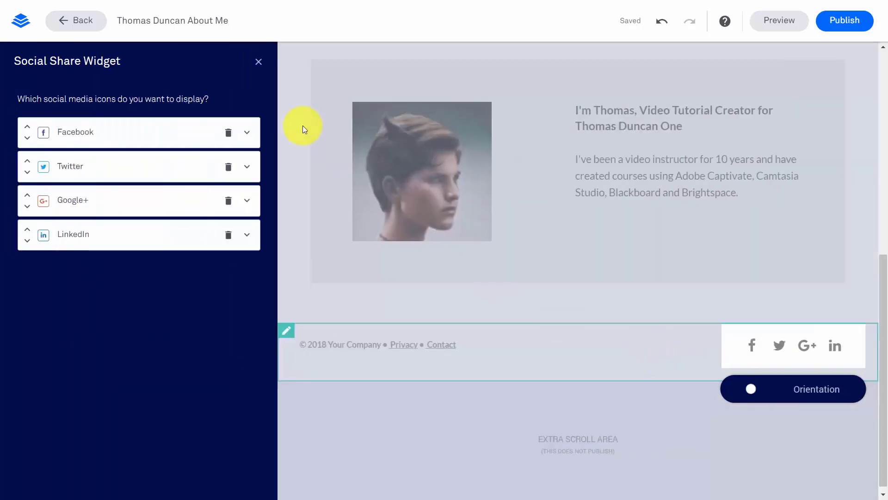
pyautogui.click(228, 132)
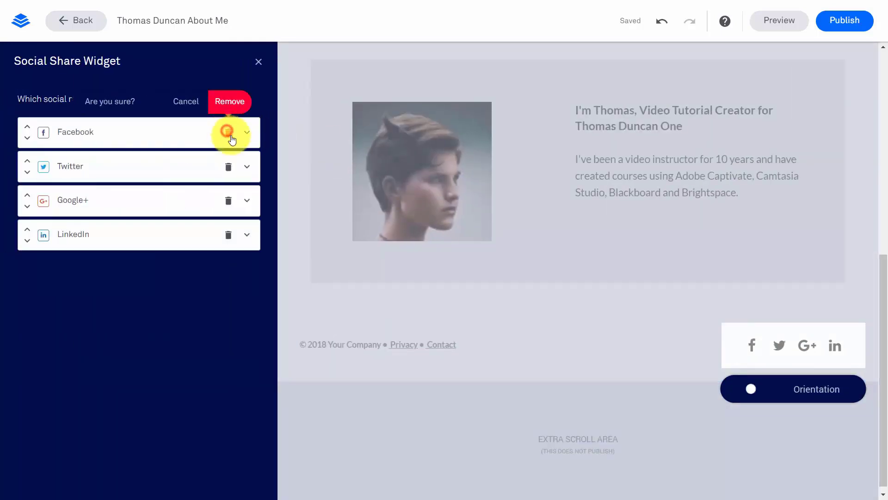
pyautogui.click(227, 108)
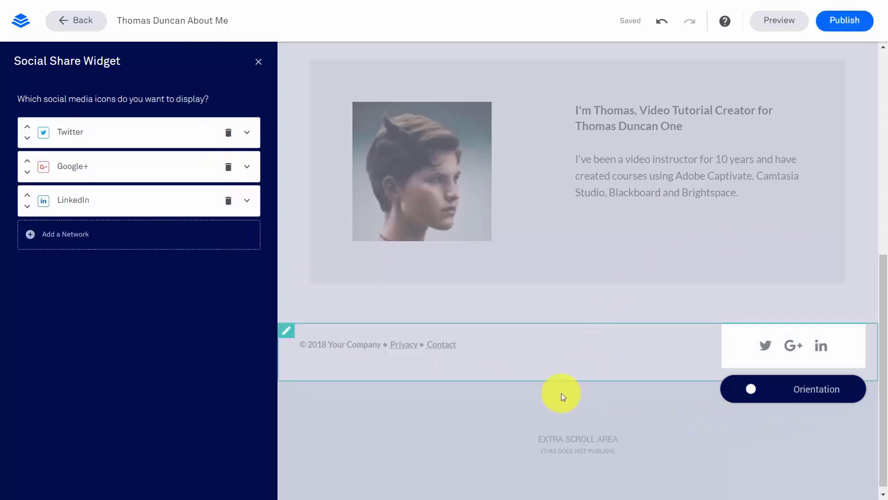
pyautogui.click(481, 440)
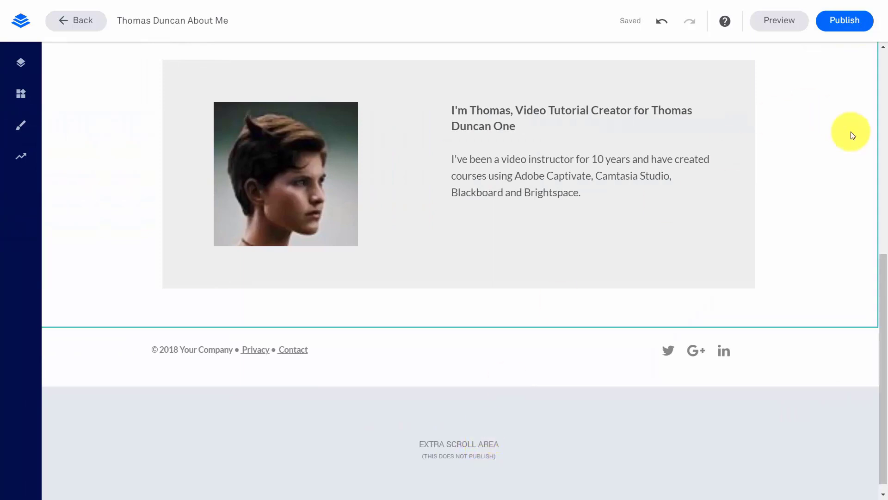
# Publish the About Me page and view it at its live URL
pyautogui.click(837, 26)
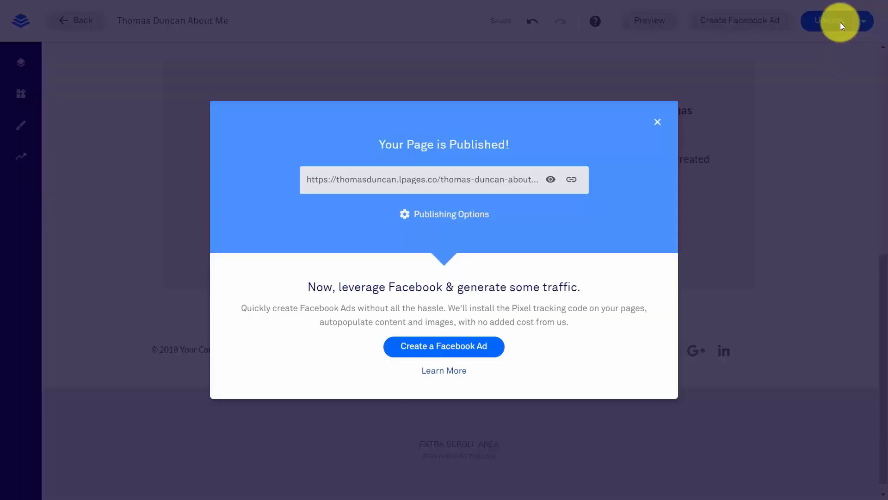
pyautogui.click(550, 180)
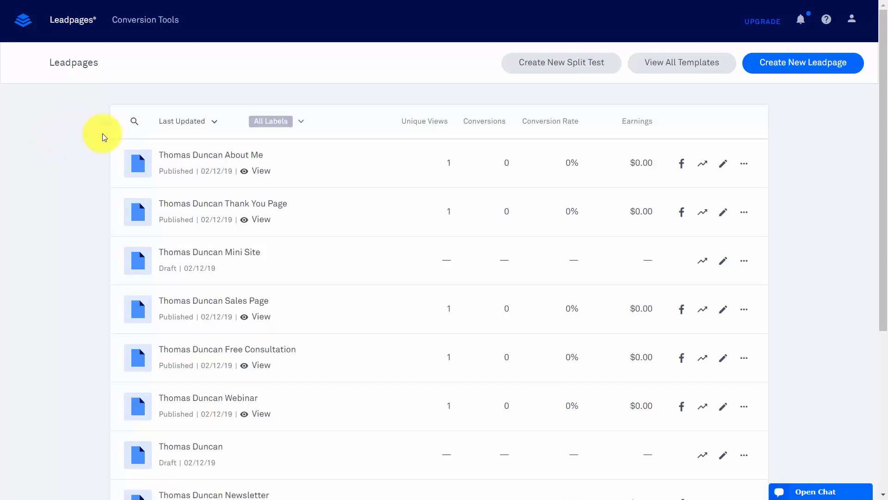
# Start a new Leadpage from the Sold Out Page template under Something Else > Coming Soon Page
pyautogui.click(794, 66)
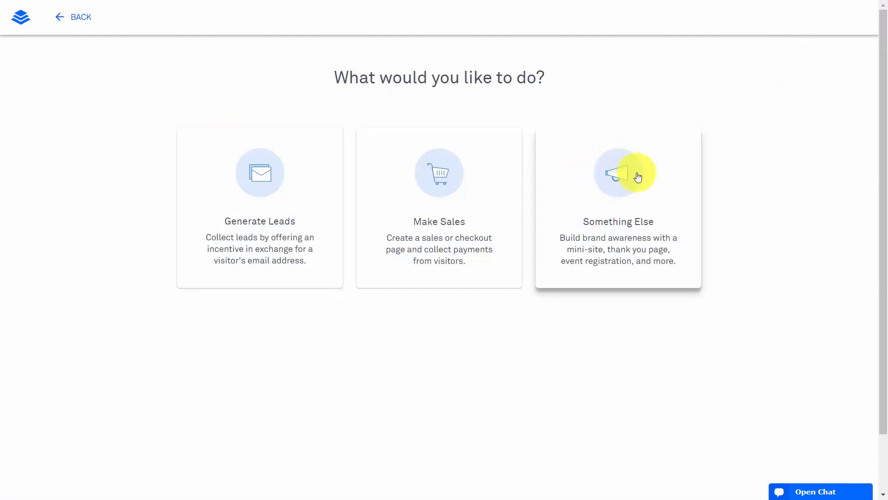
pyautogui.click(613, 179)
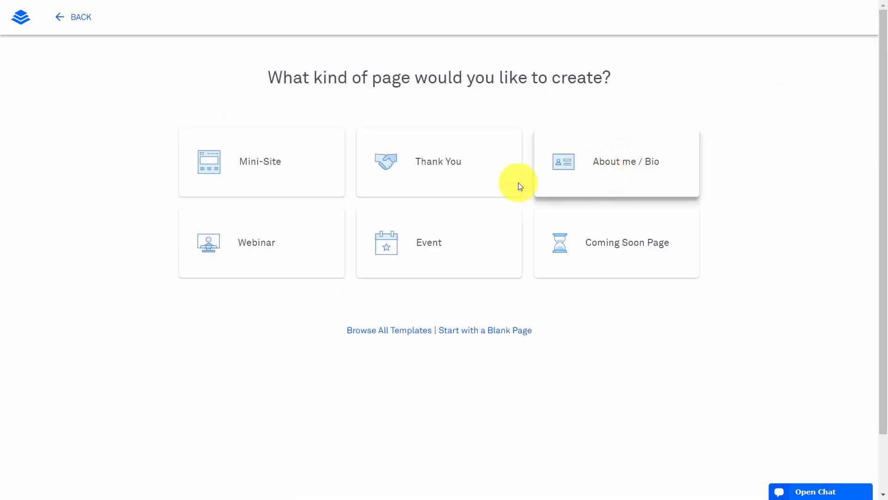
pyautogui.click(592, 239)
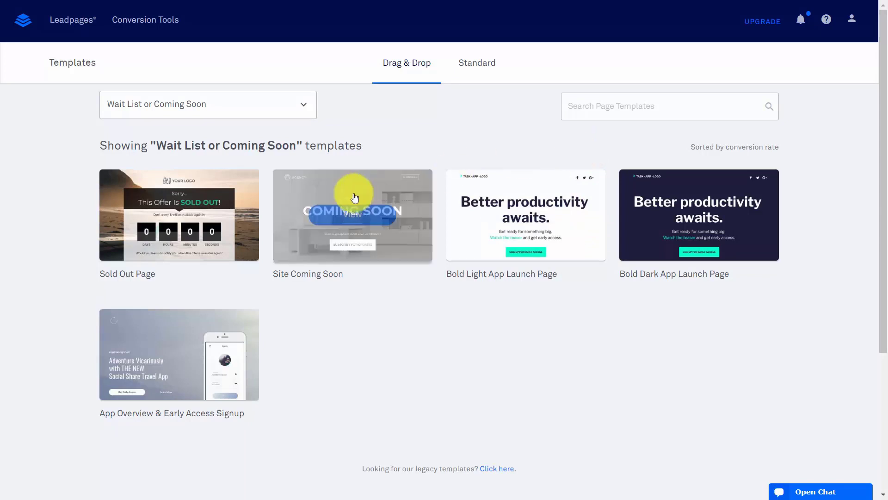
pyautogui.moveTo(179, 214)
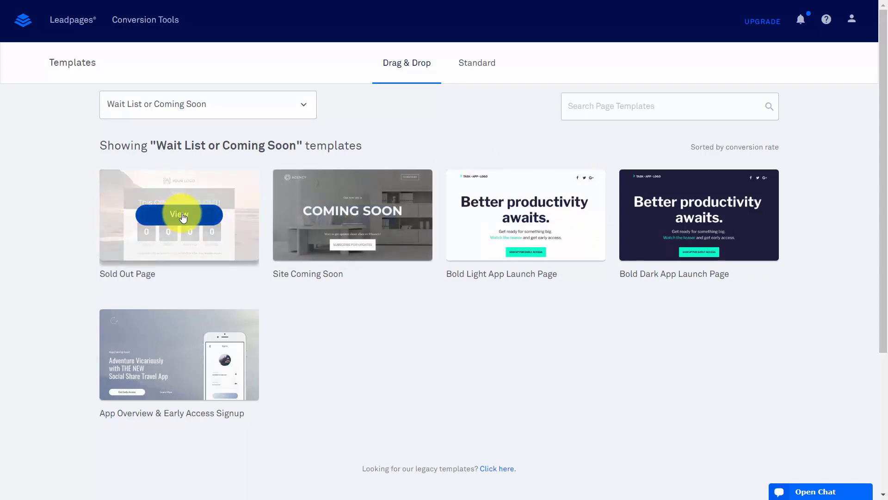
pyautogui.click(182, 214)
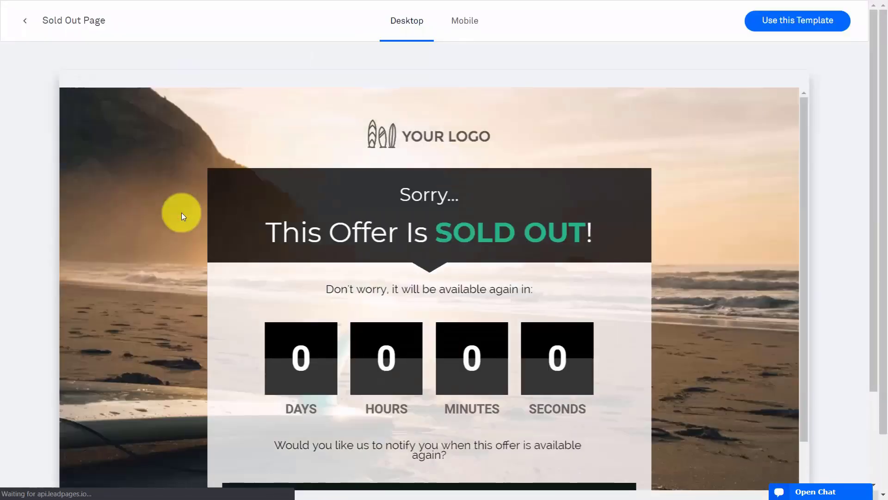
pyautogui.click(783, 20)
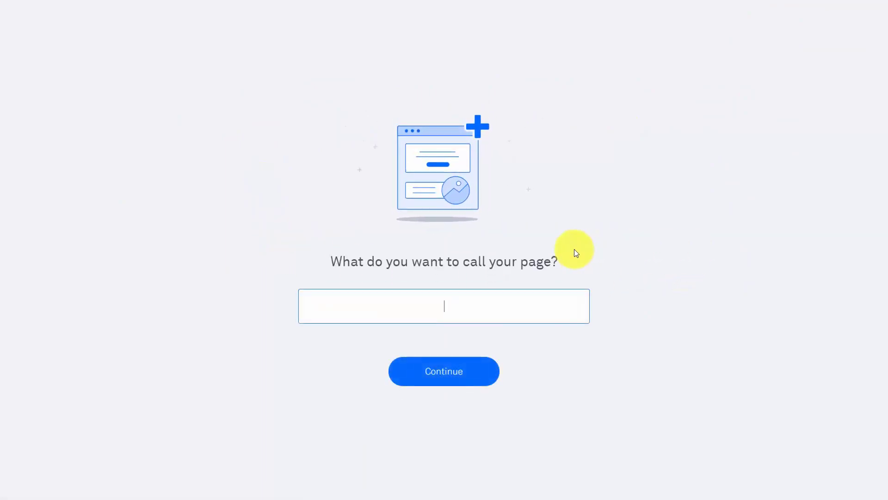
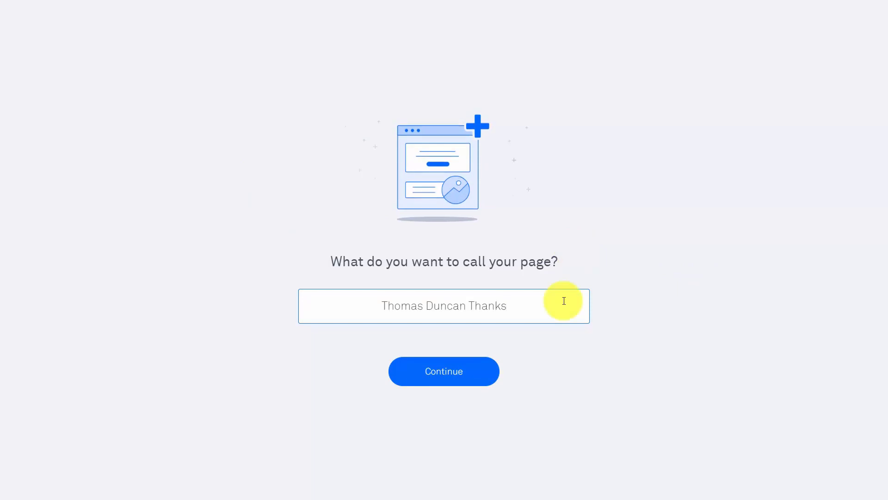
# Name the new Sold Out page with the client's name plus 'Thanks' and create it
pyautogui.click(454, 369)
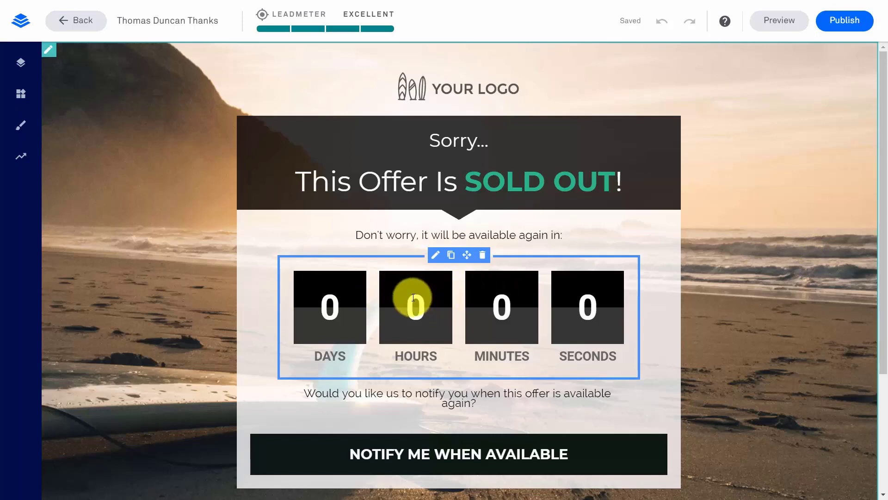
# Set the countdown timer to redirect to the client's About Me Leadpage when it expires
pyautogui.click(436, 256)
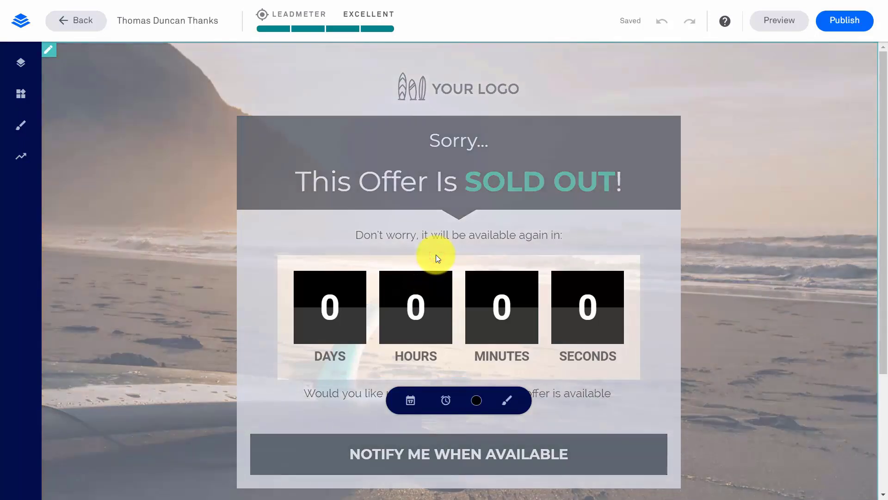
pyautogui.click(411, 401)
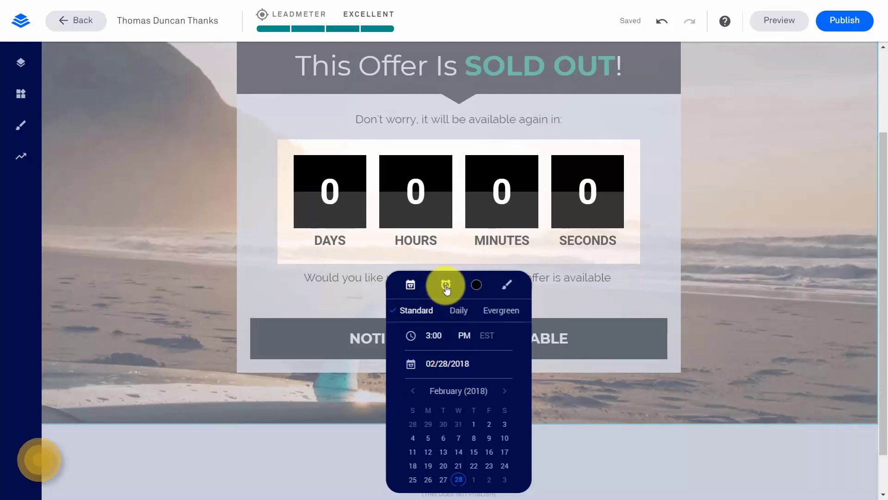
pyautogui.click(446, 286)
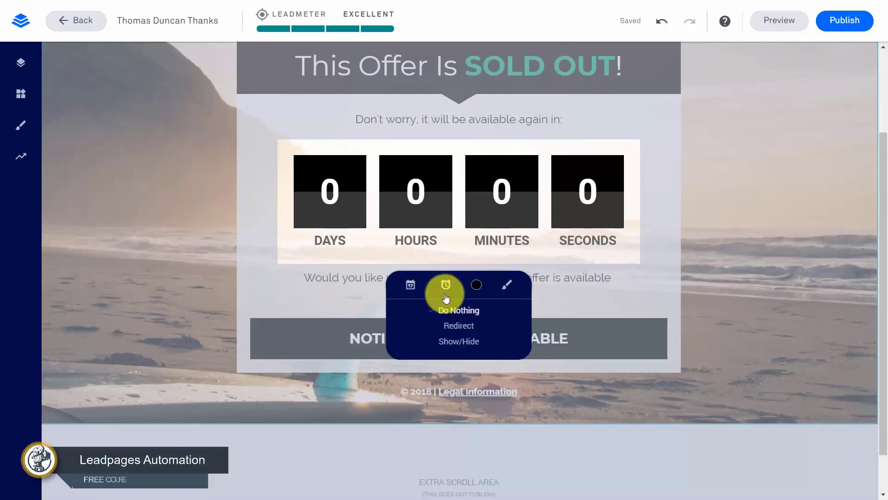
pyautogui.click(455, 327)
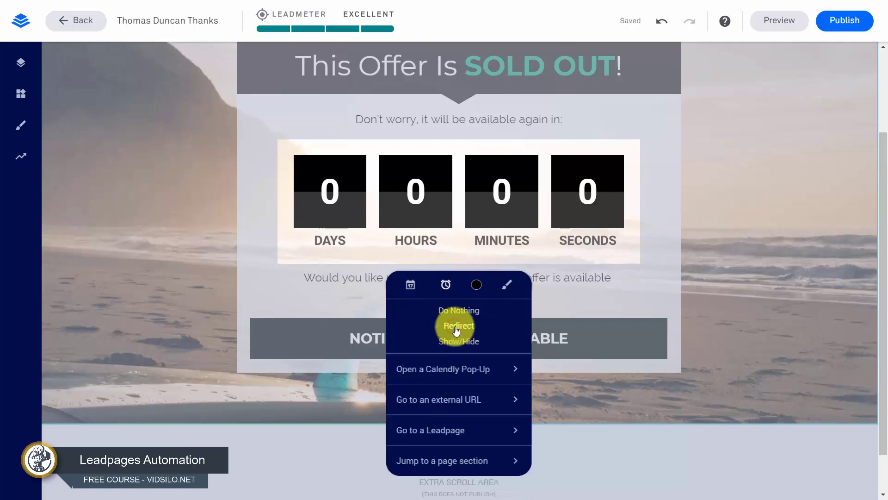
pyautogui.click(451, 432)
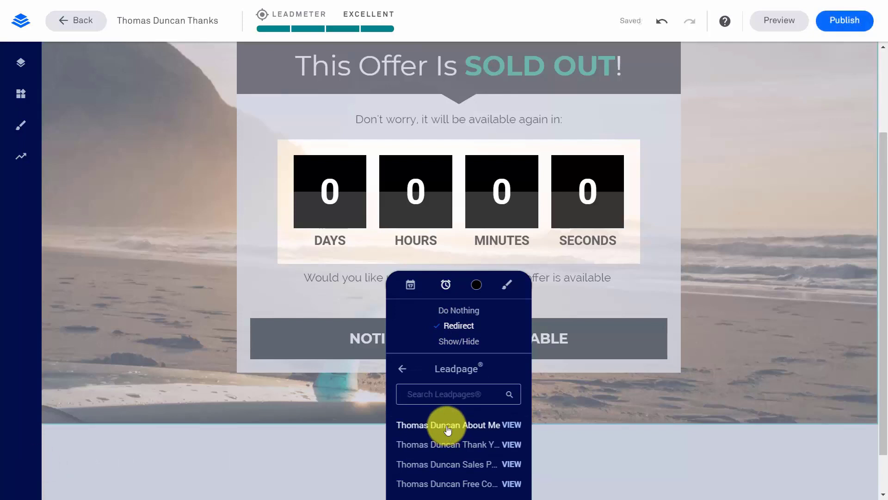
pyautogui.click(448, 429)
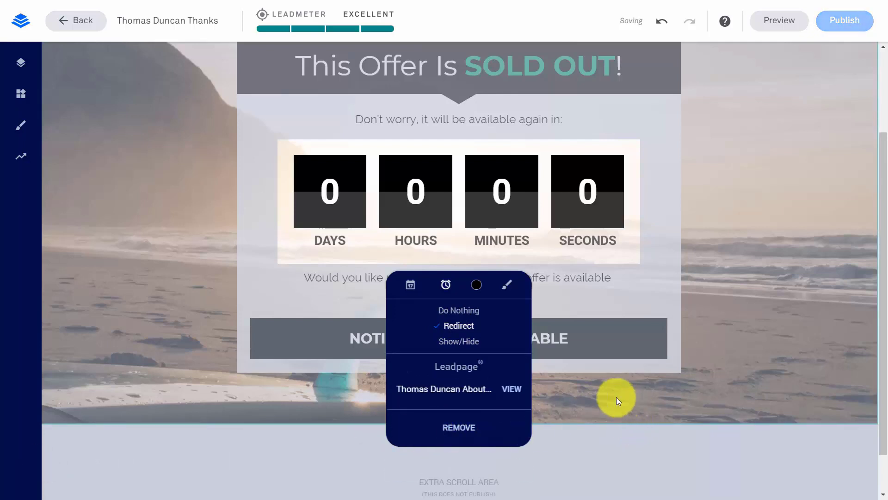
pyautogui.click(729, 334)
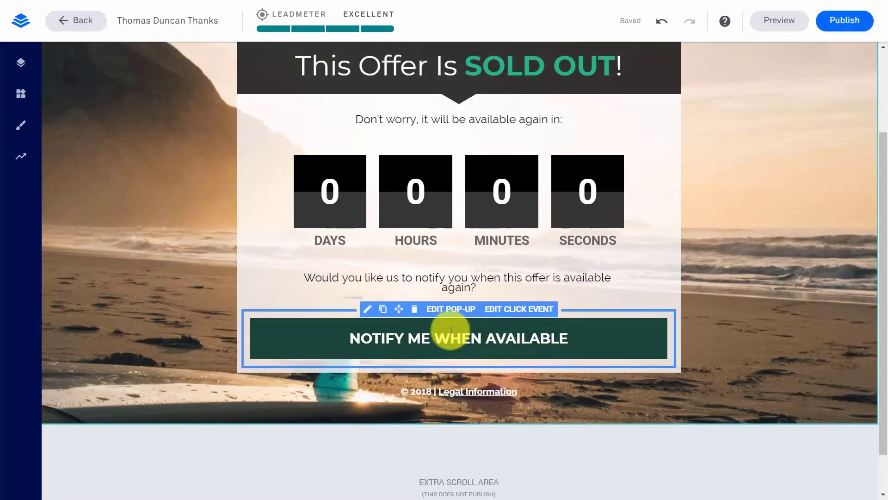
# Add MailChimp as an integration on the notify button's pop-up form
pyautogui.click(502, 310)
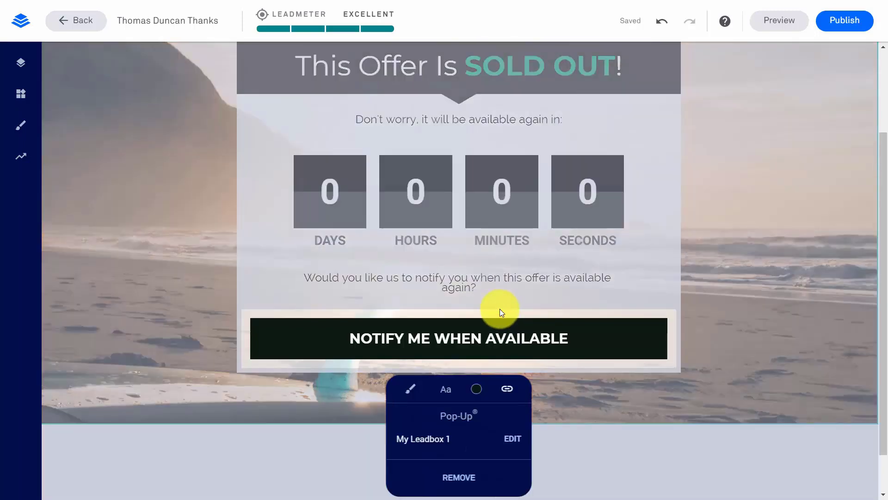
pyautogui.click(511, 440)
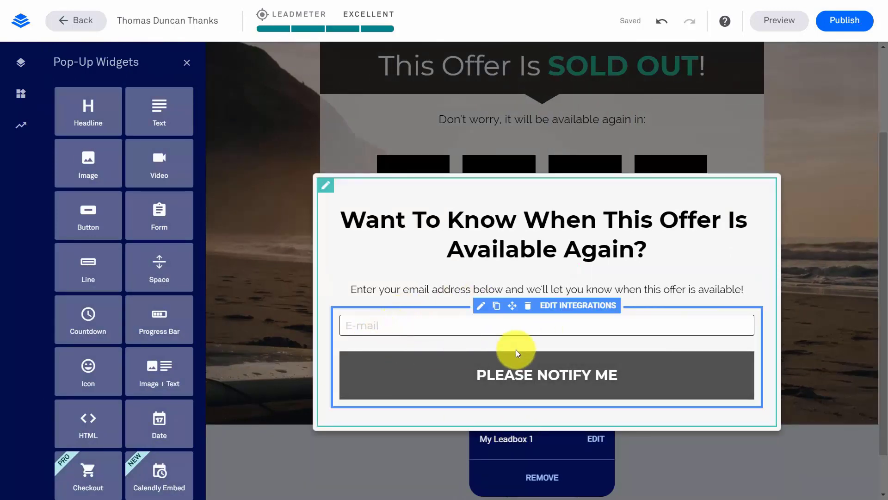
pyautogui.click(567, 307)
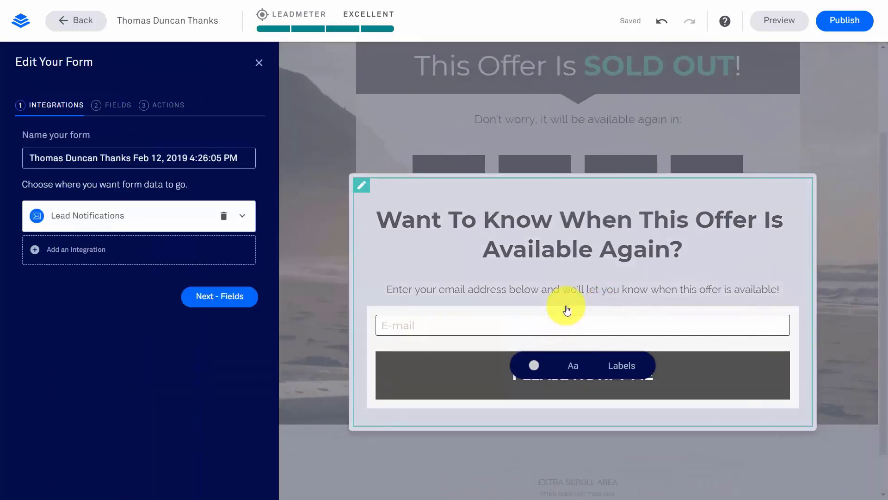
pyautogui.click(67, 247)
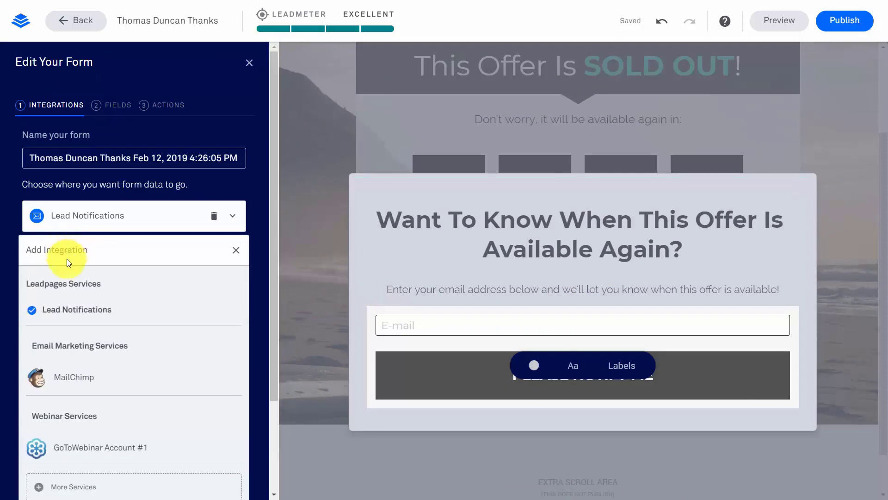
pyautogui.click(75, 377)
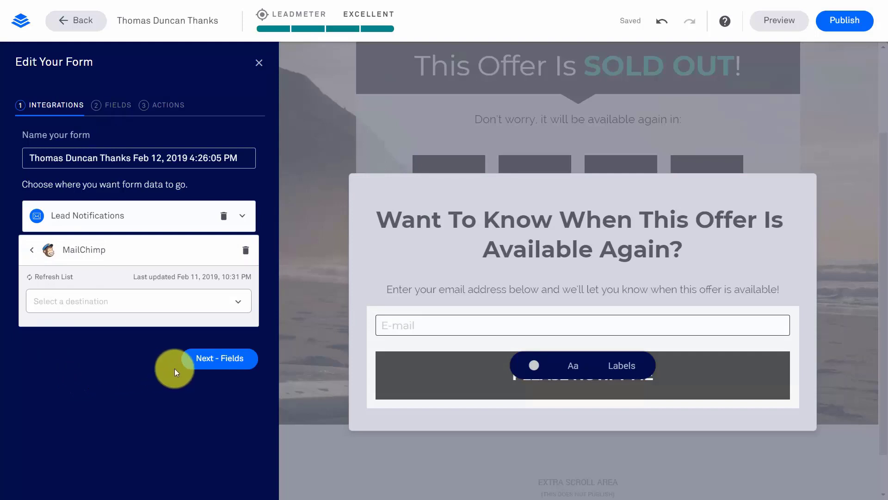
pyautogui.click(215, 363)
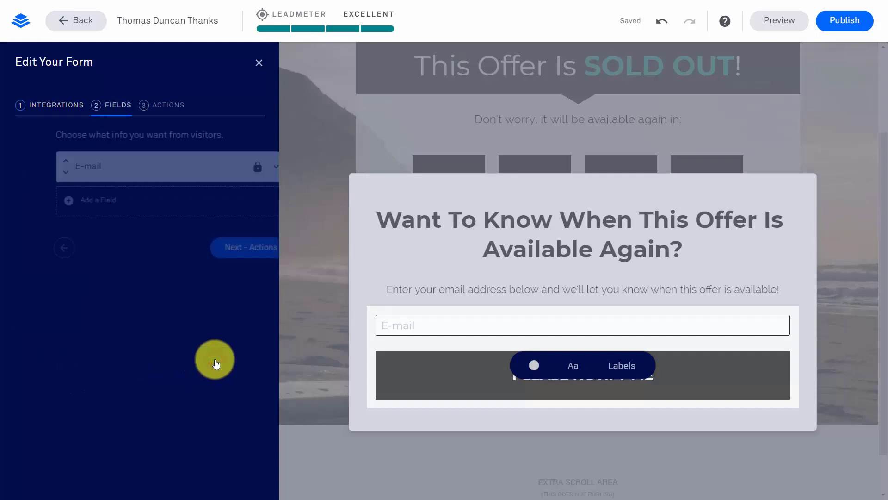
pyautogui.click(219, 248)
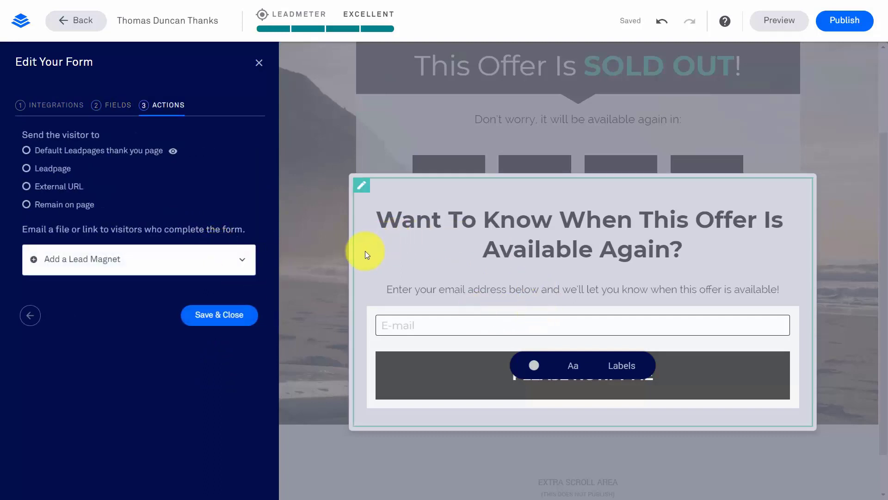
pyautogui.click(26, 186)
pyautogui.click(84, 214)
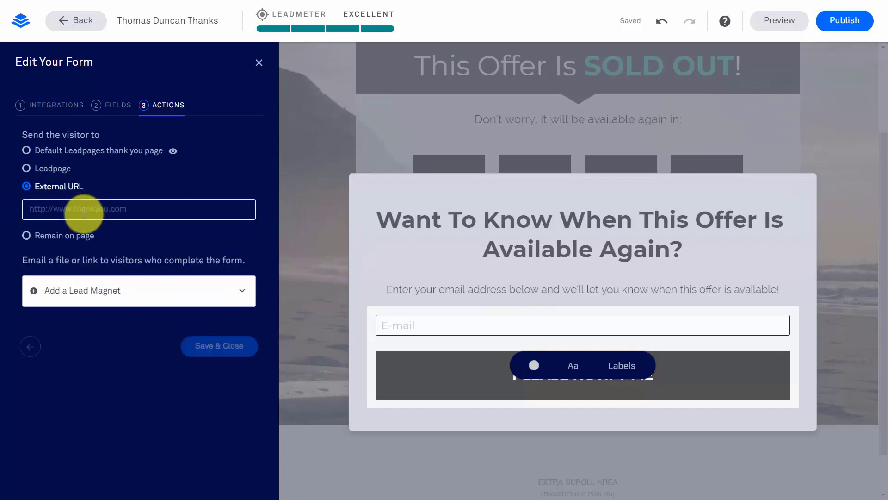
pyautogui.write('http://haon.biz')
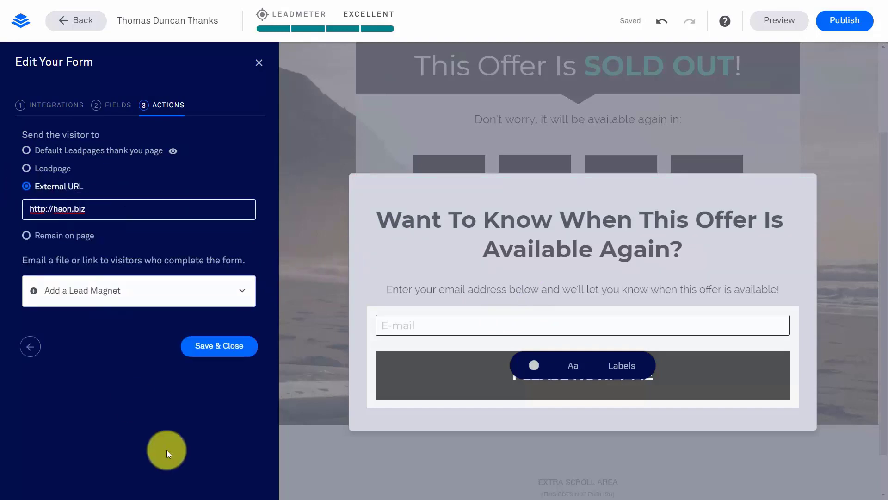
pyautogui.click(213, 350)
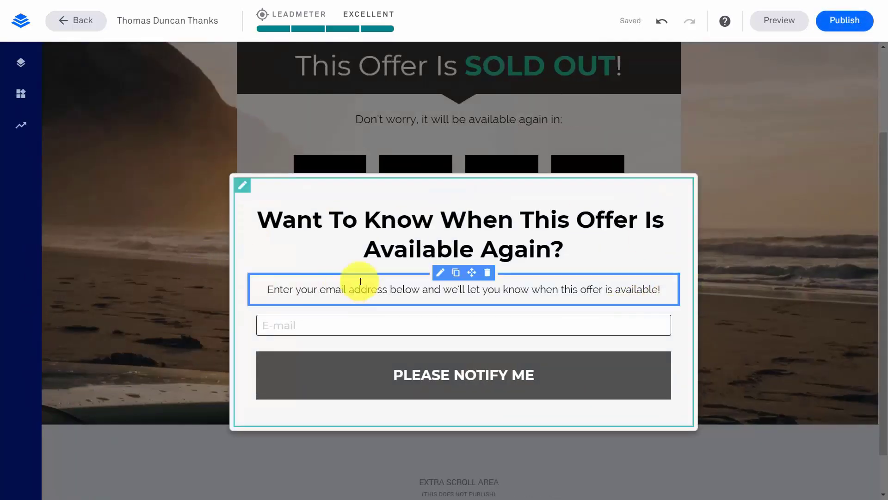
pyautogui.click(708, 207)
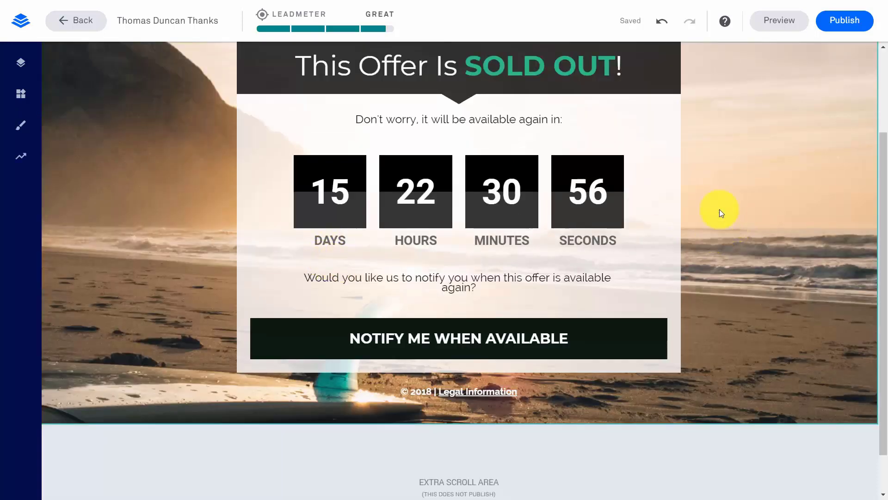
pyautogui.click(842, 23)
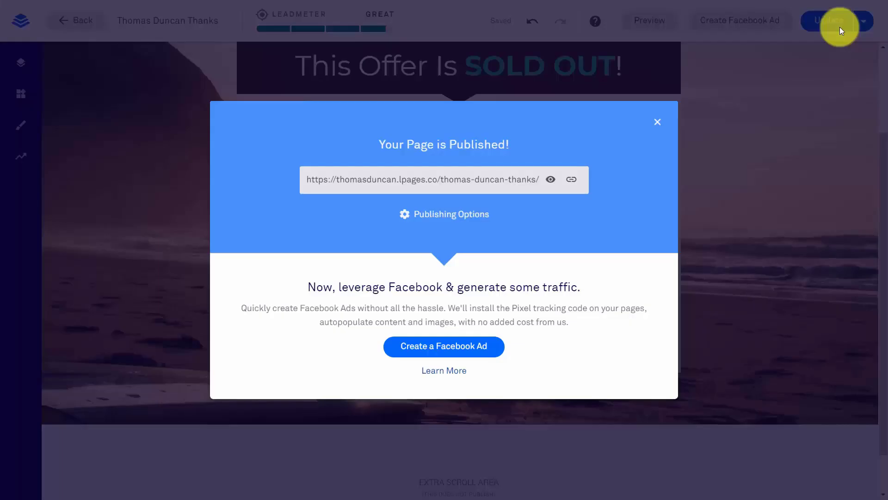
pyautogui.click(548, 180)
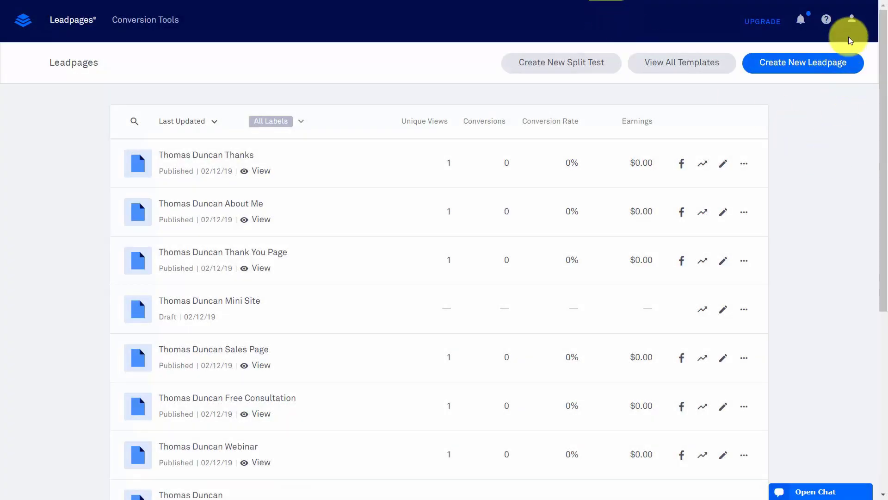
# Browse all template types and the Standard template collection, then begin a new Leadpage
pyautogui.click(852, 23)
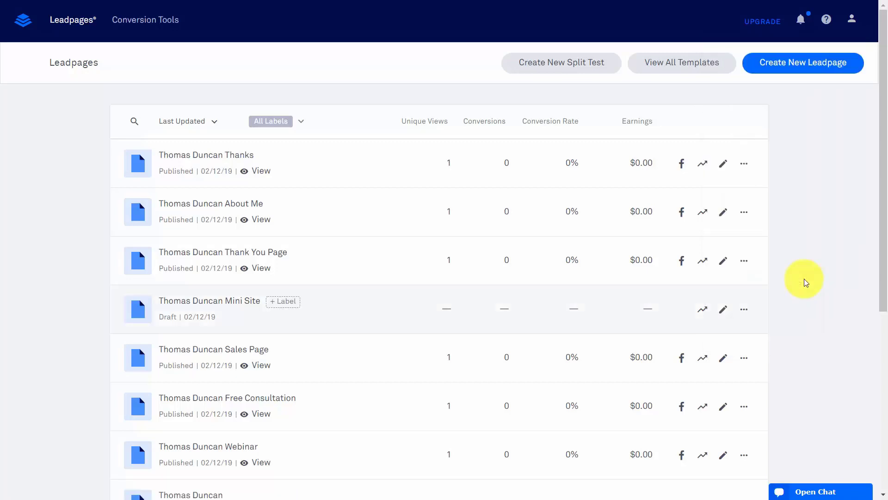
pyautogui.click(677, 64)
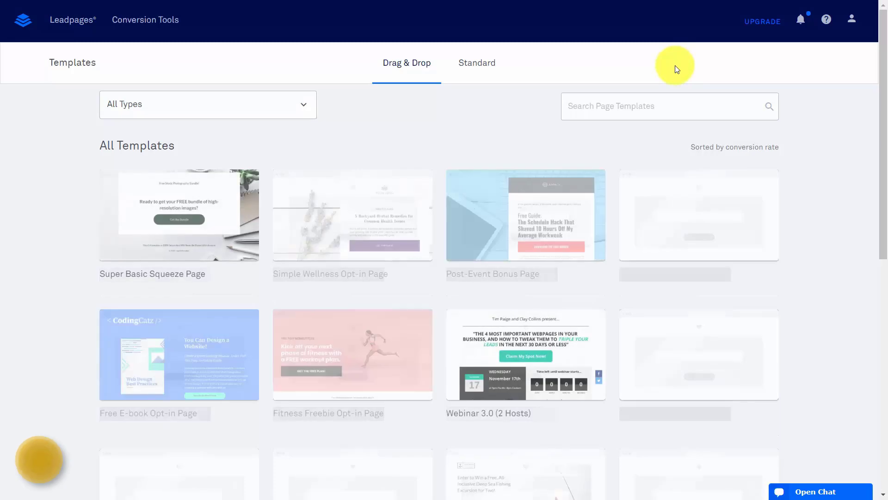
pyautogui.click(305, 103)
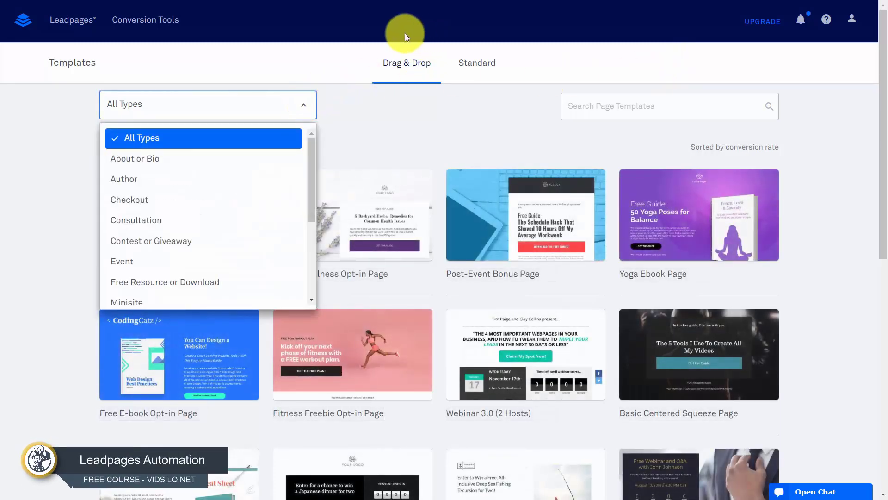
pyautogui.click(478, 65)
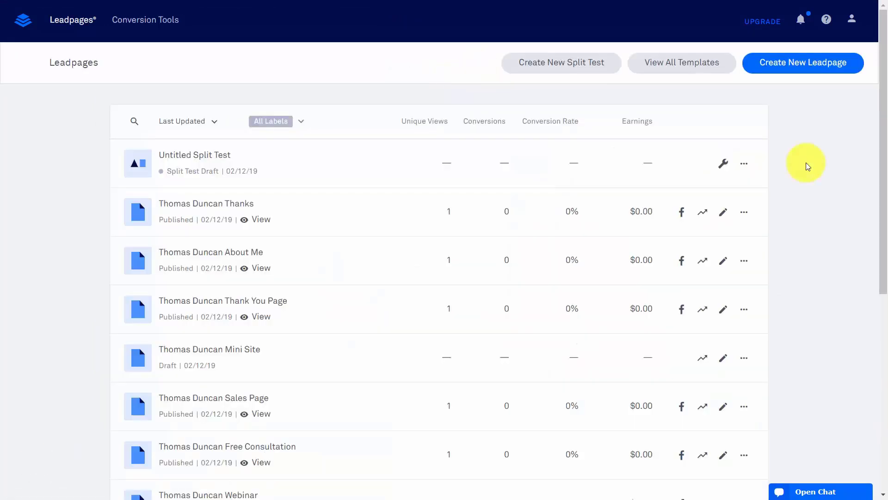
pyautogui.click(799, 67)
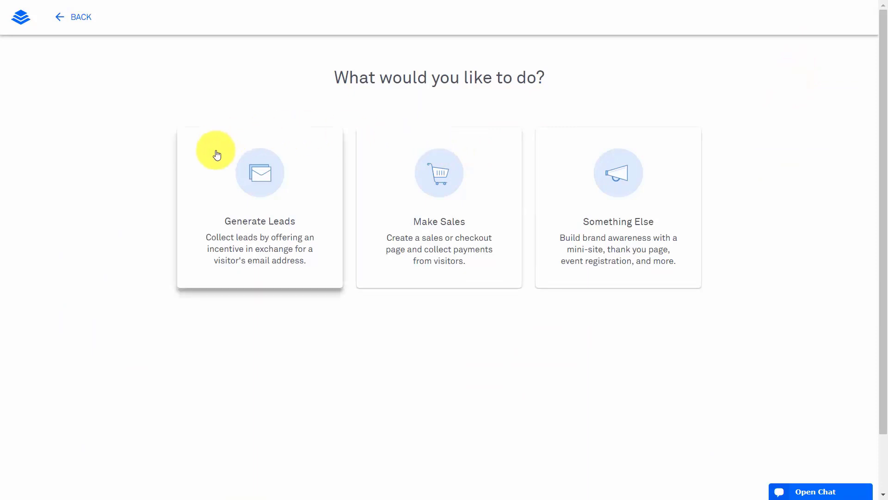
# Preview the Generate Leads and Something Else goals, then choose Make Sales for the new page
pyautogui.click(254, 179)
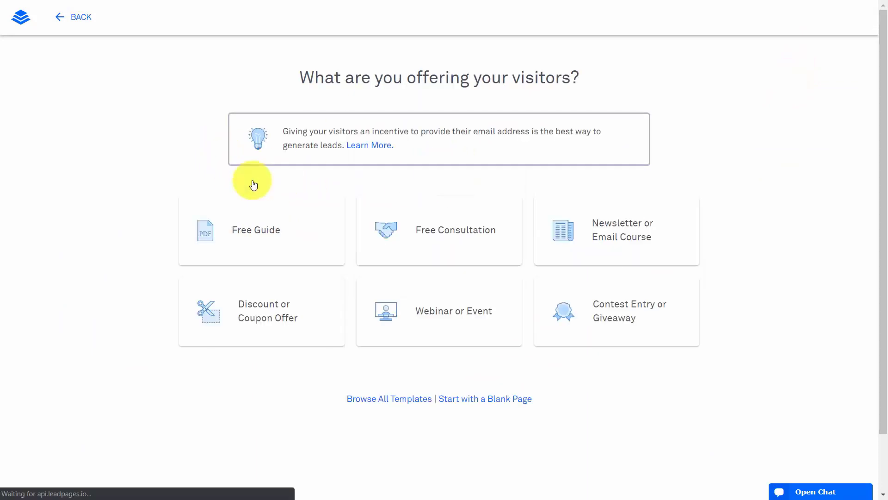
pyautogui.click(76, 18)
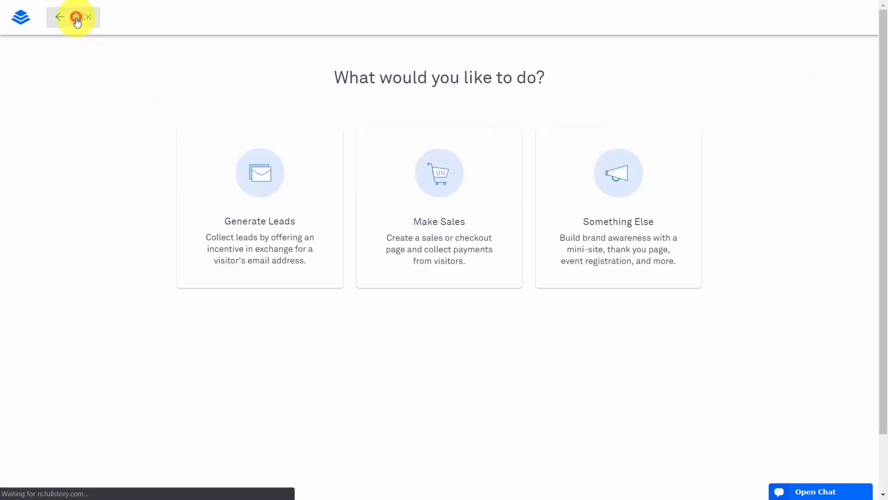
pyautogui.click(616, 185)
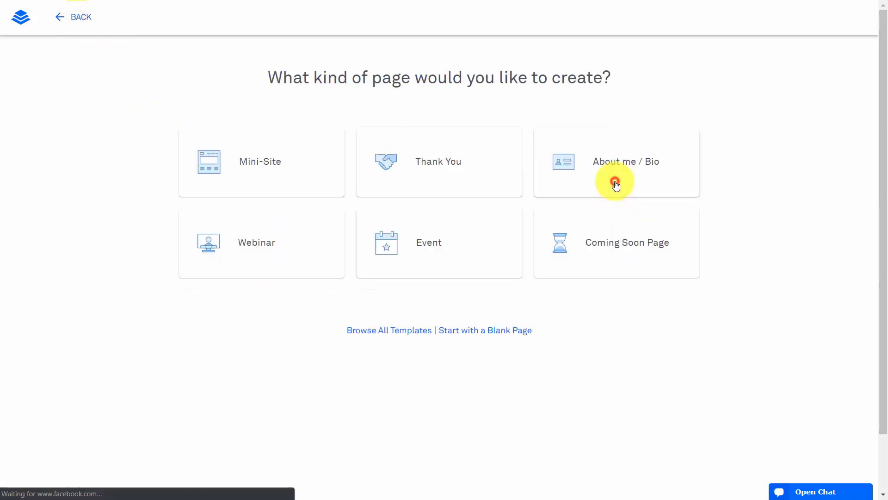
pyautogui.click(82, 21)
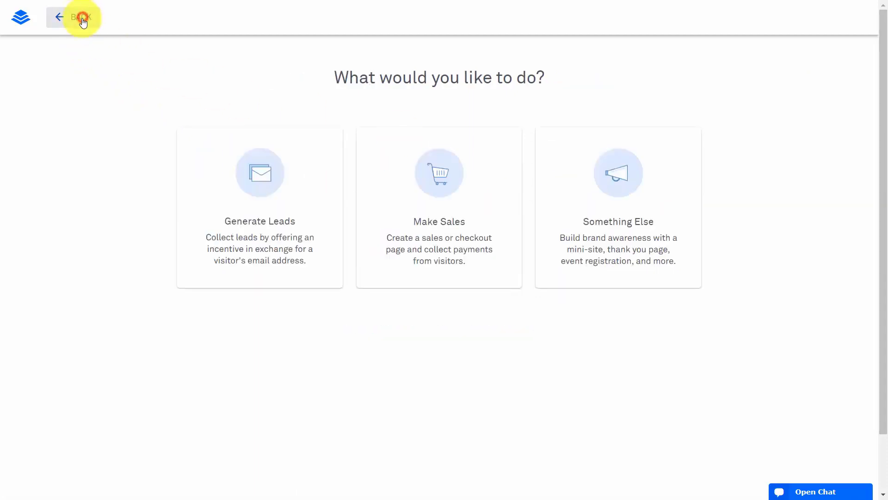
pyautogui.click(438, 178)
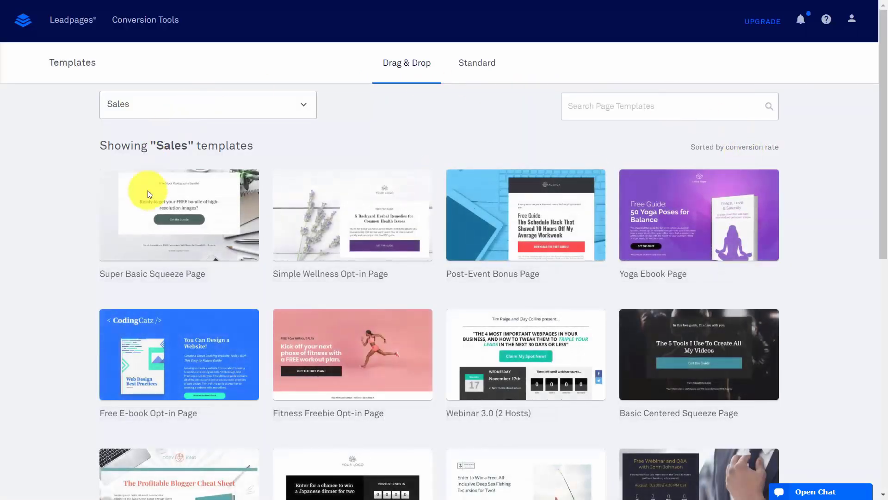